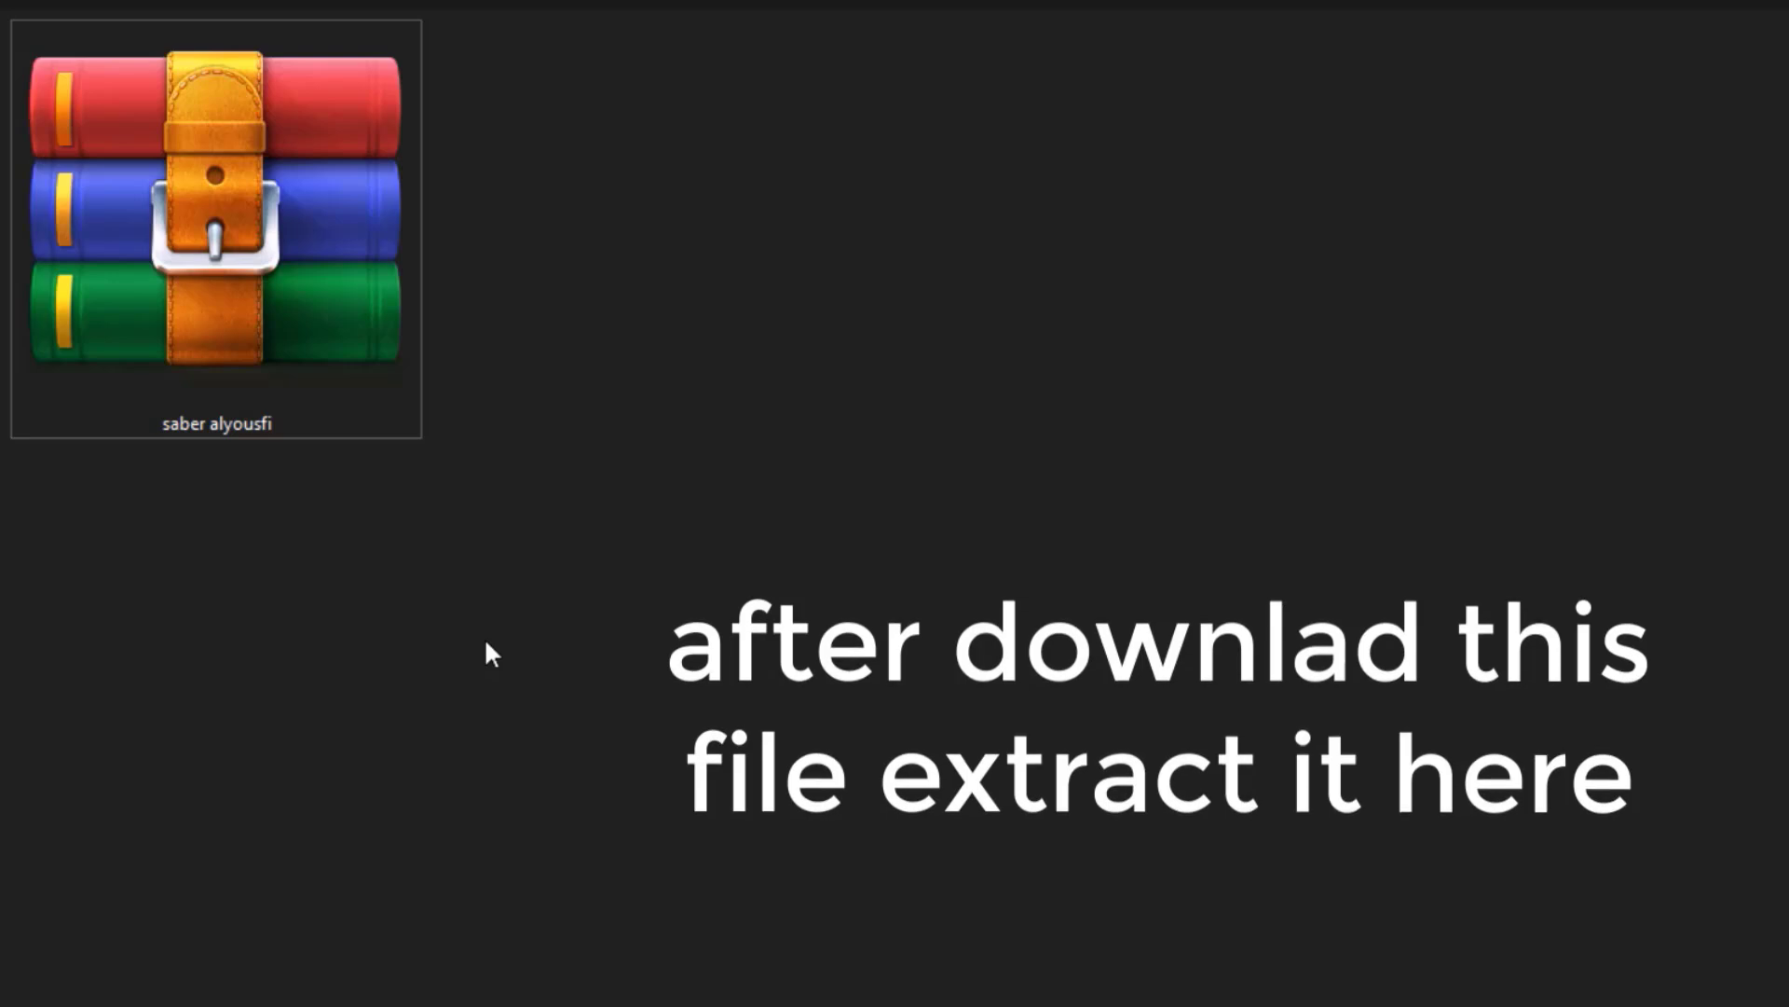
Extract the downloaded saber preset archive into its folder and return to After Effects
right_click(328, 326)
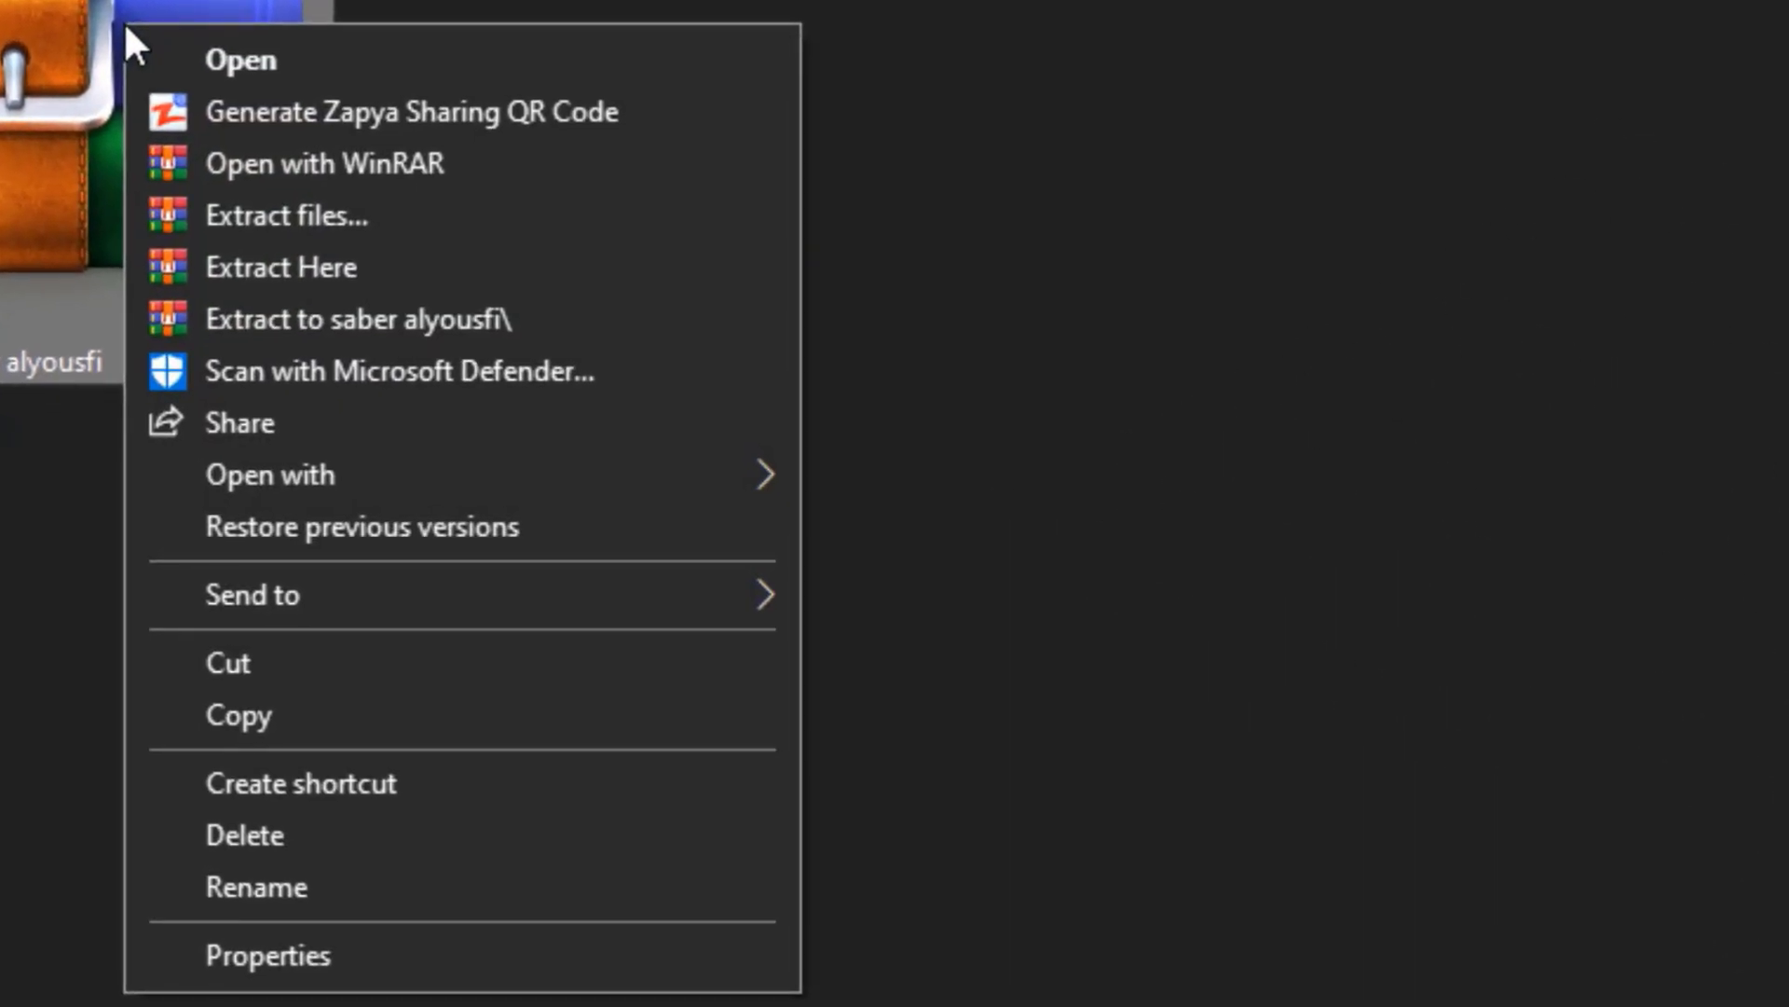
left_click(362, 276)
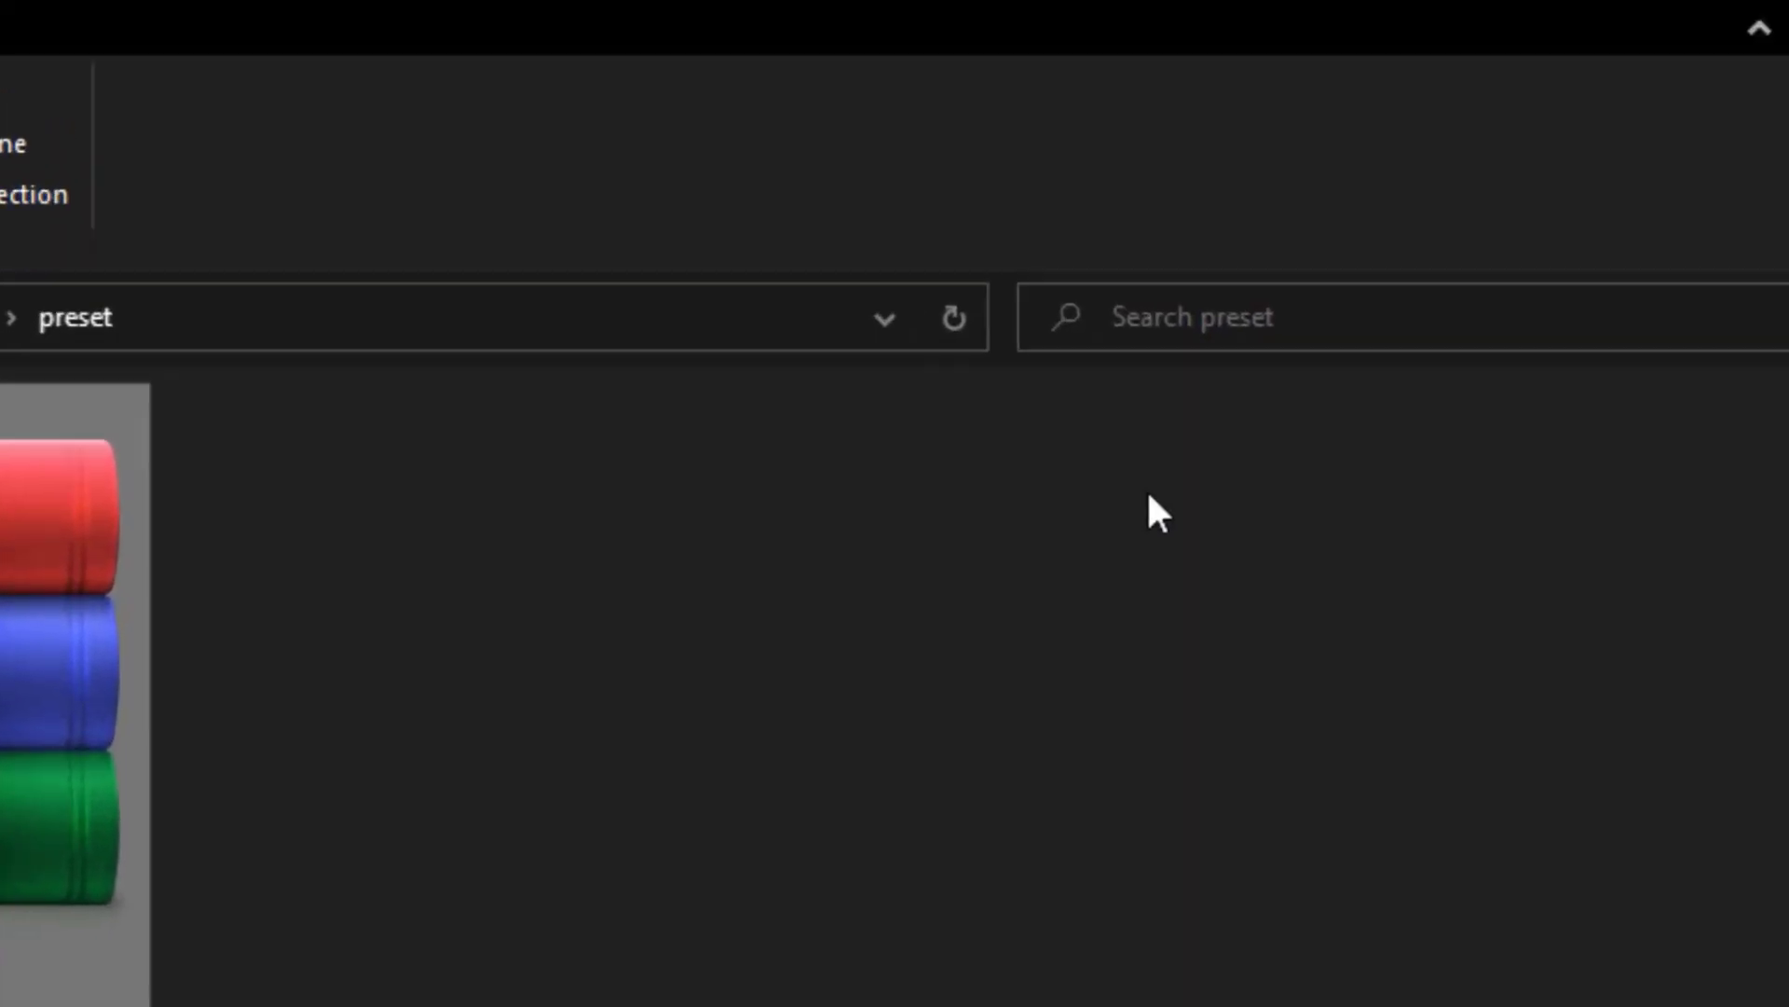
left_click(1491, 33)
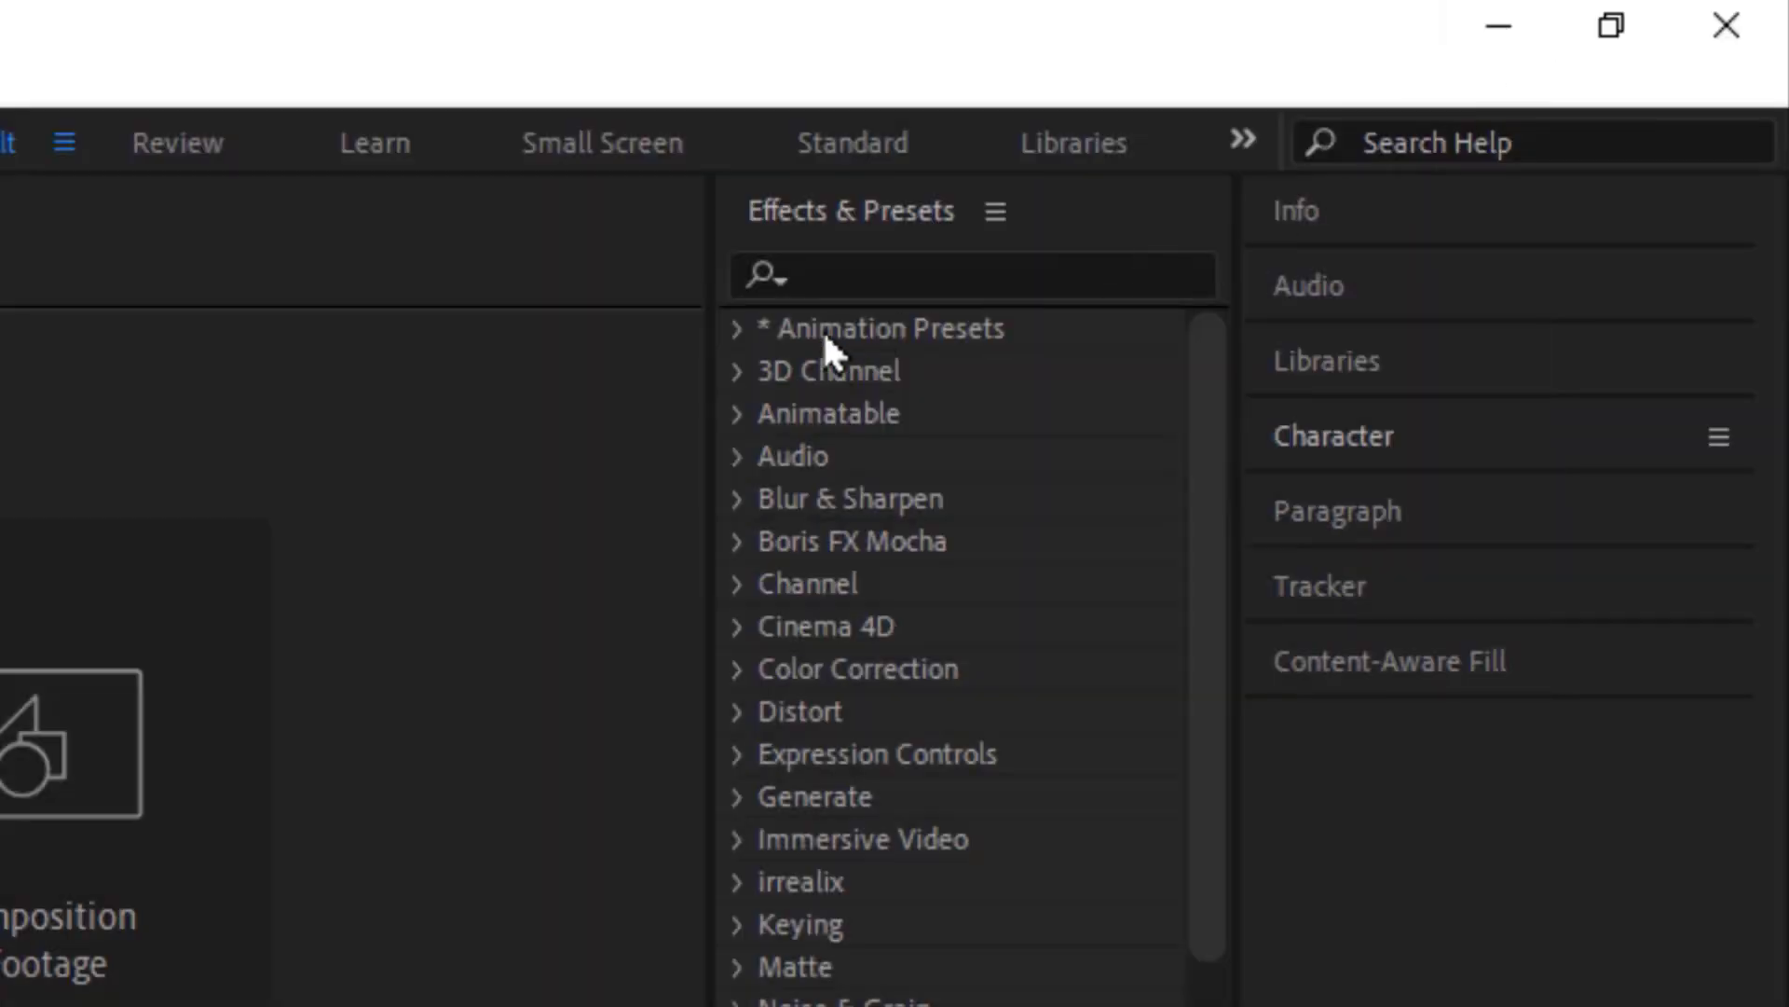
Reveal the Animation Presets > User Presets folder in Explorer from the Effects & Presets panel
left_click(738, 329)
left_click(783, 413)
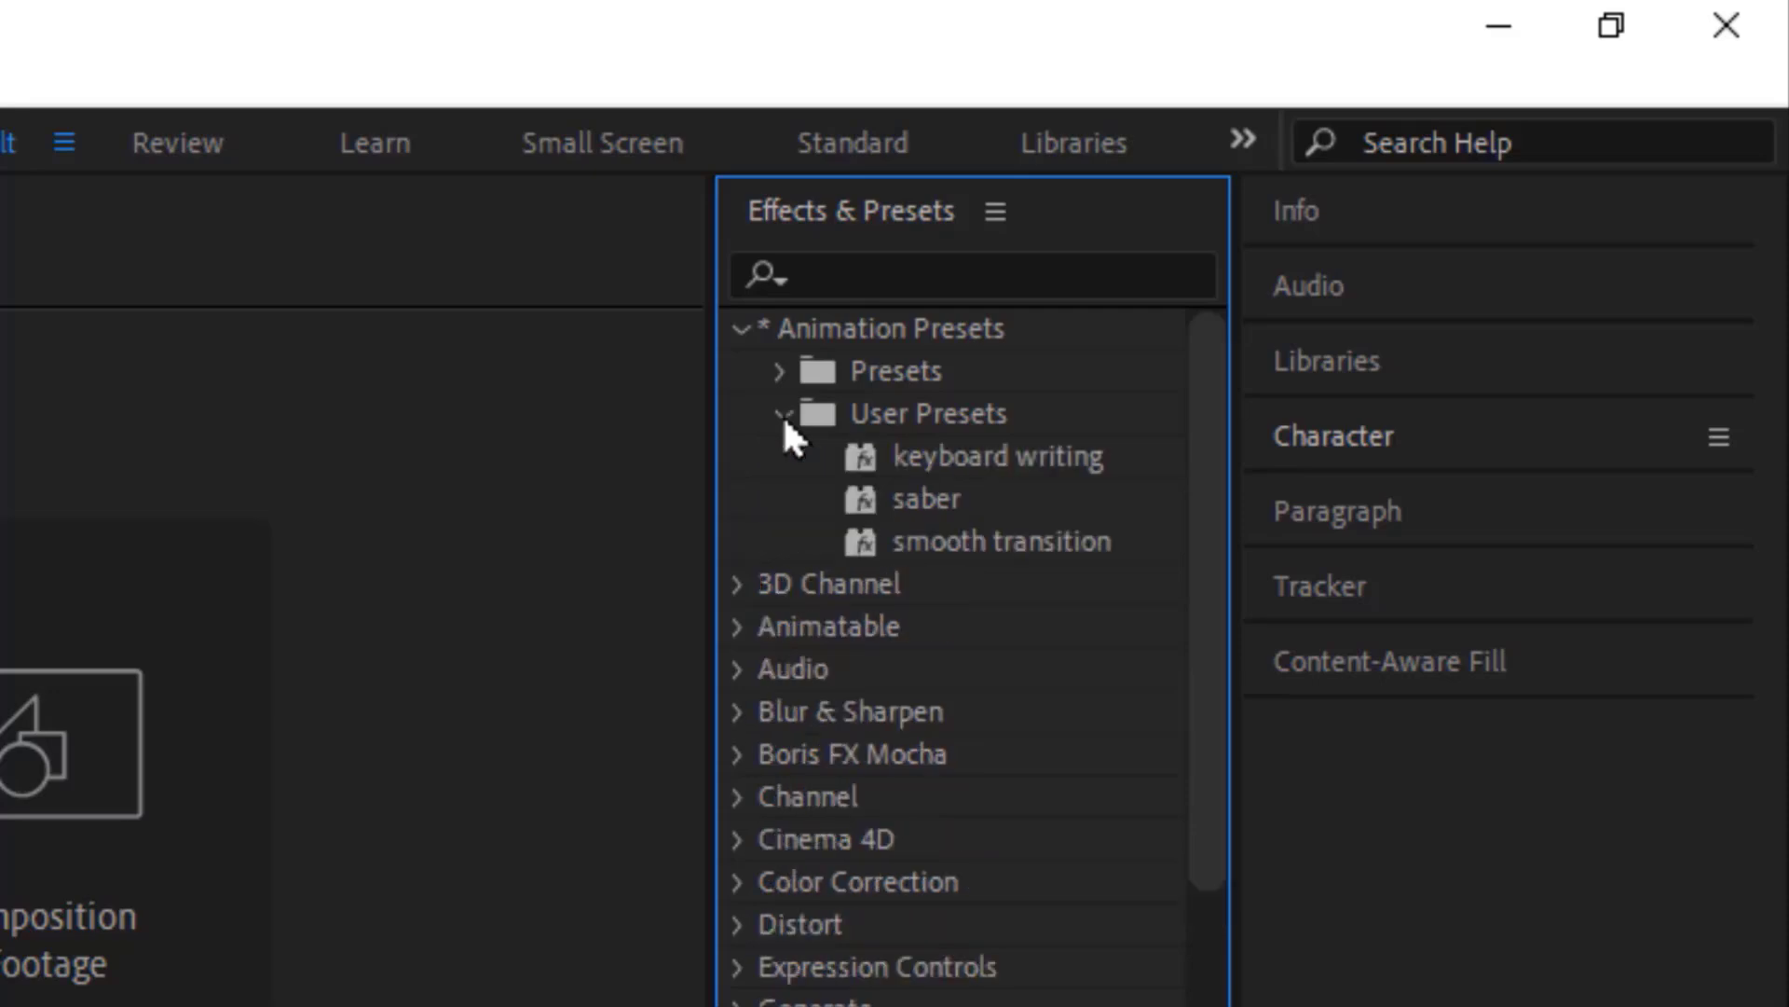
left_click(932, 456)
left_click(994, 214)
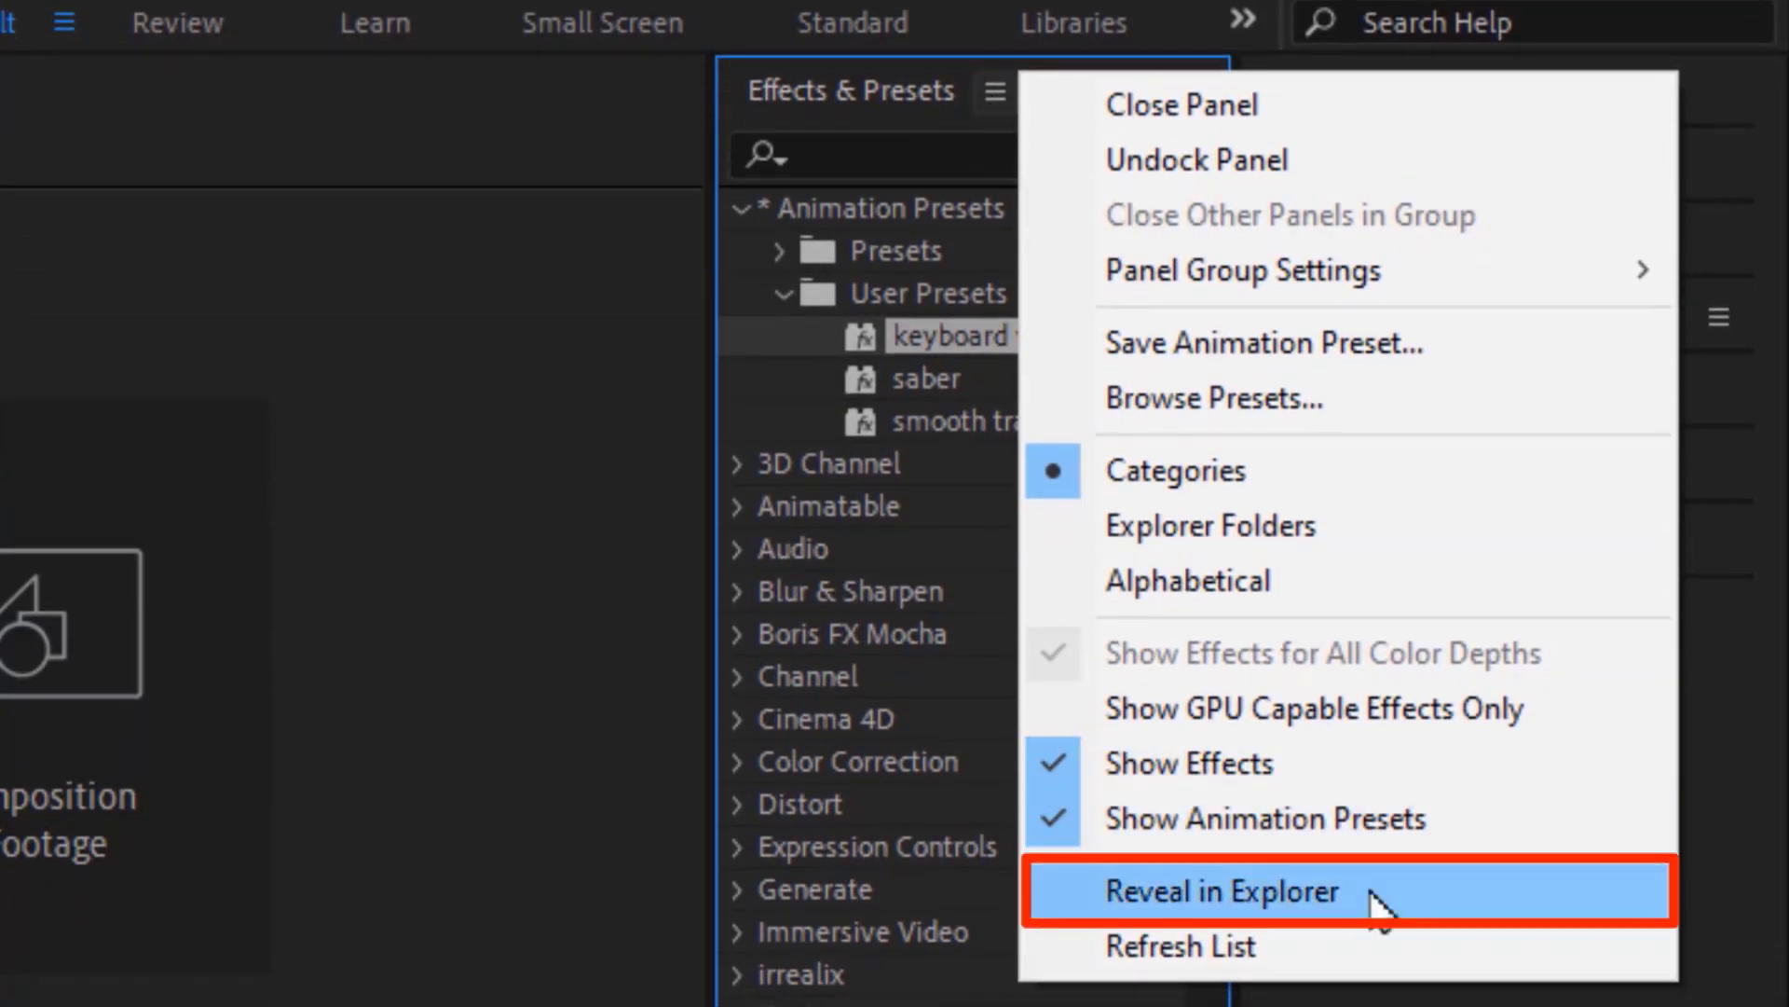
left_click(1342, 950)
left_click(1645, 384)
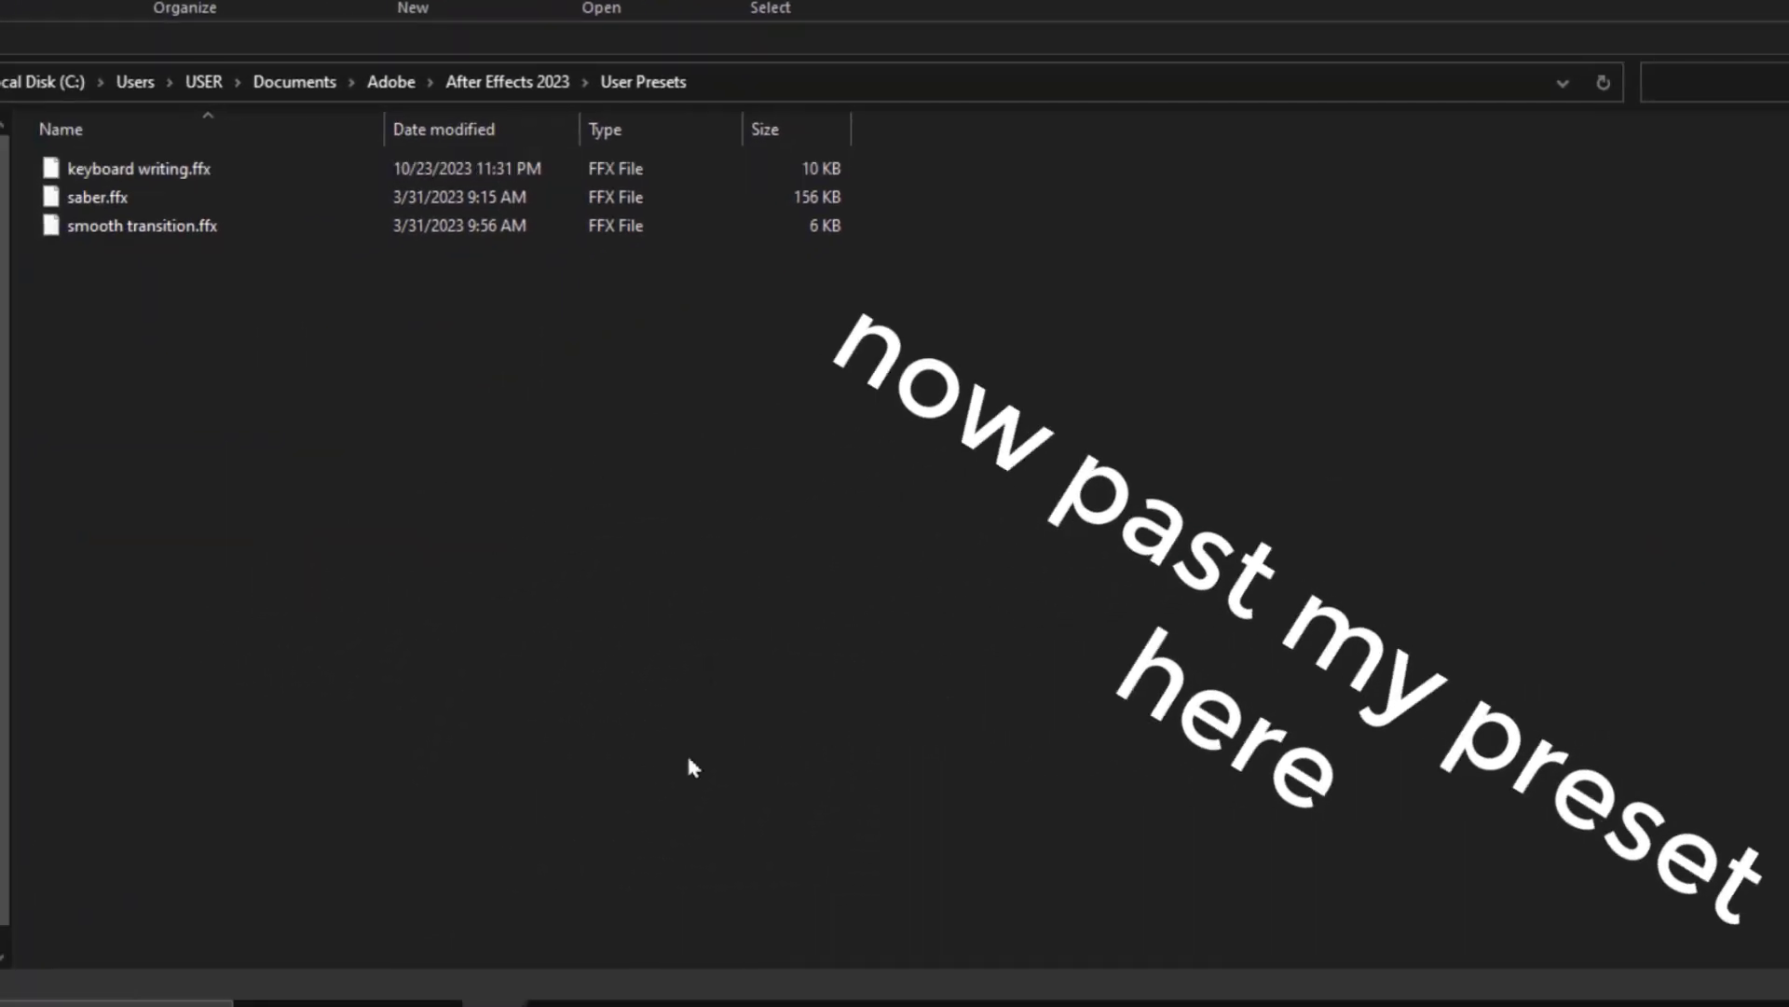
Copy saber alyousfi.ffx from the extracted folder into the User Presets folder
mouse_move(495, 999)
left_click(347, 913)
right_click(233, 307)
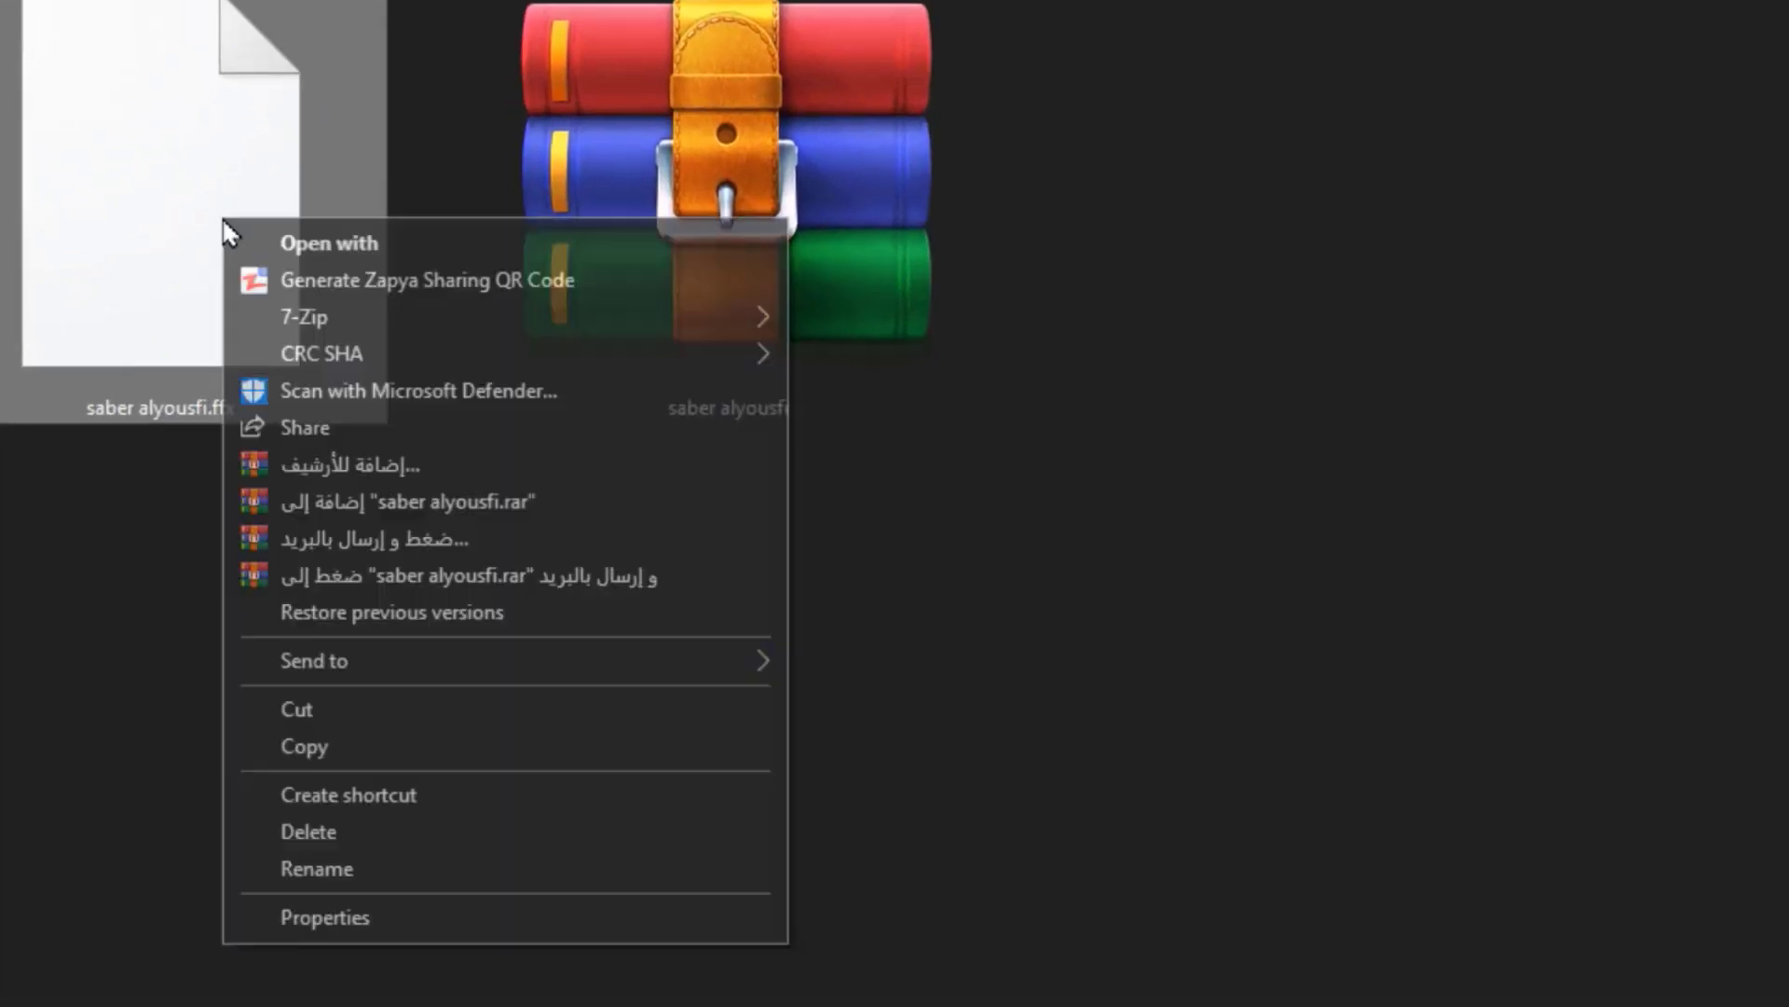
left_click(284, 716)
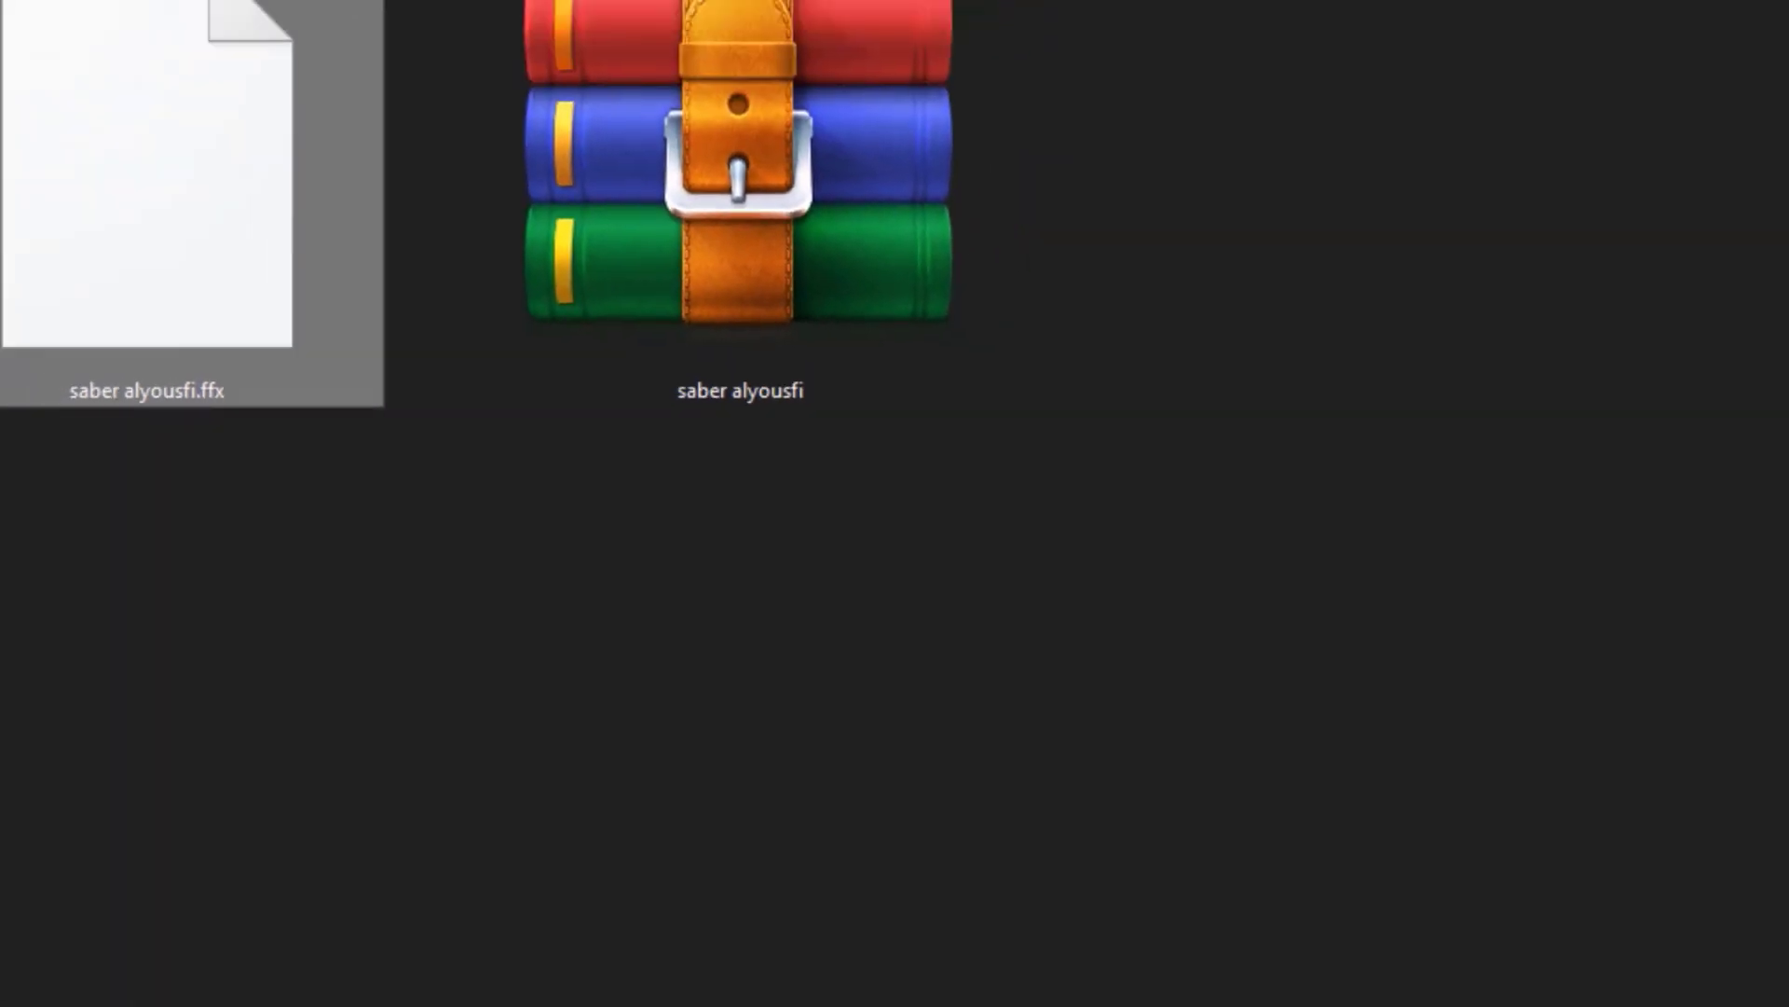
mouse_move(494, 999)
left_click(602, 915)
right_click(406, 384)
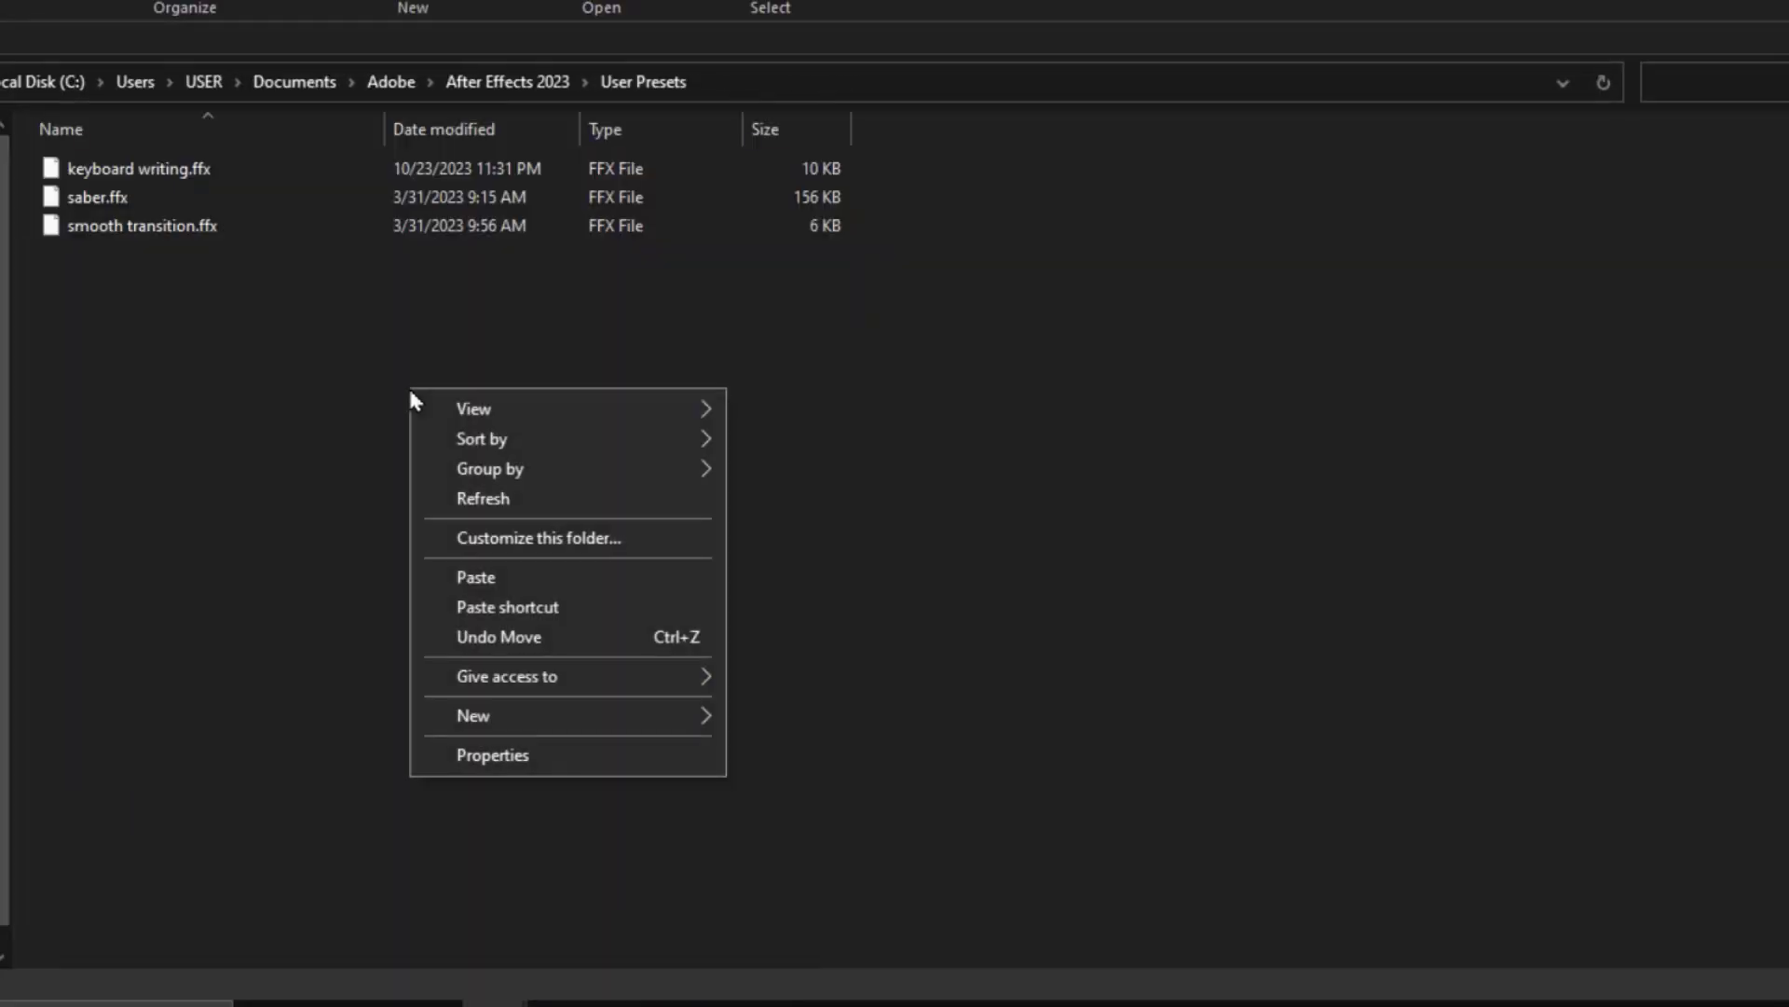
left_click(476, 585)
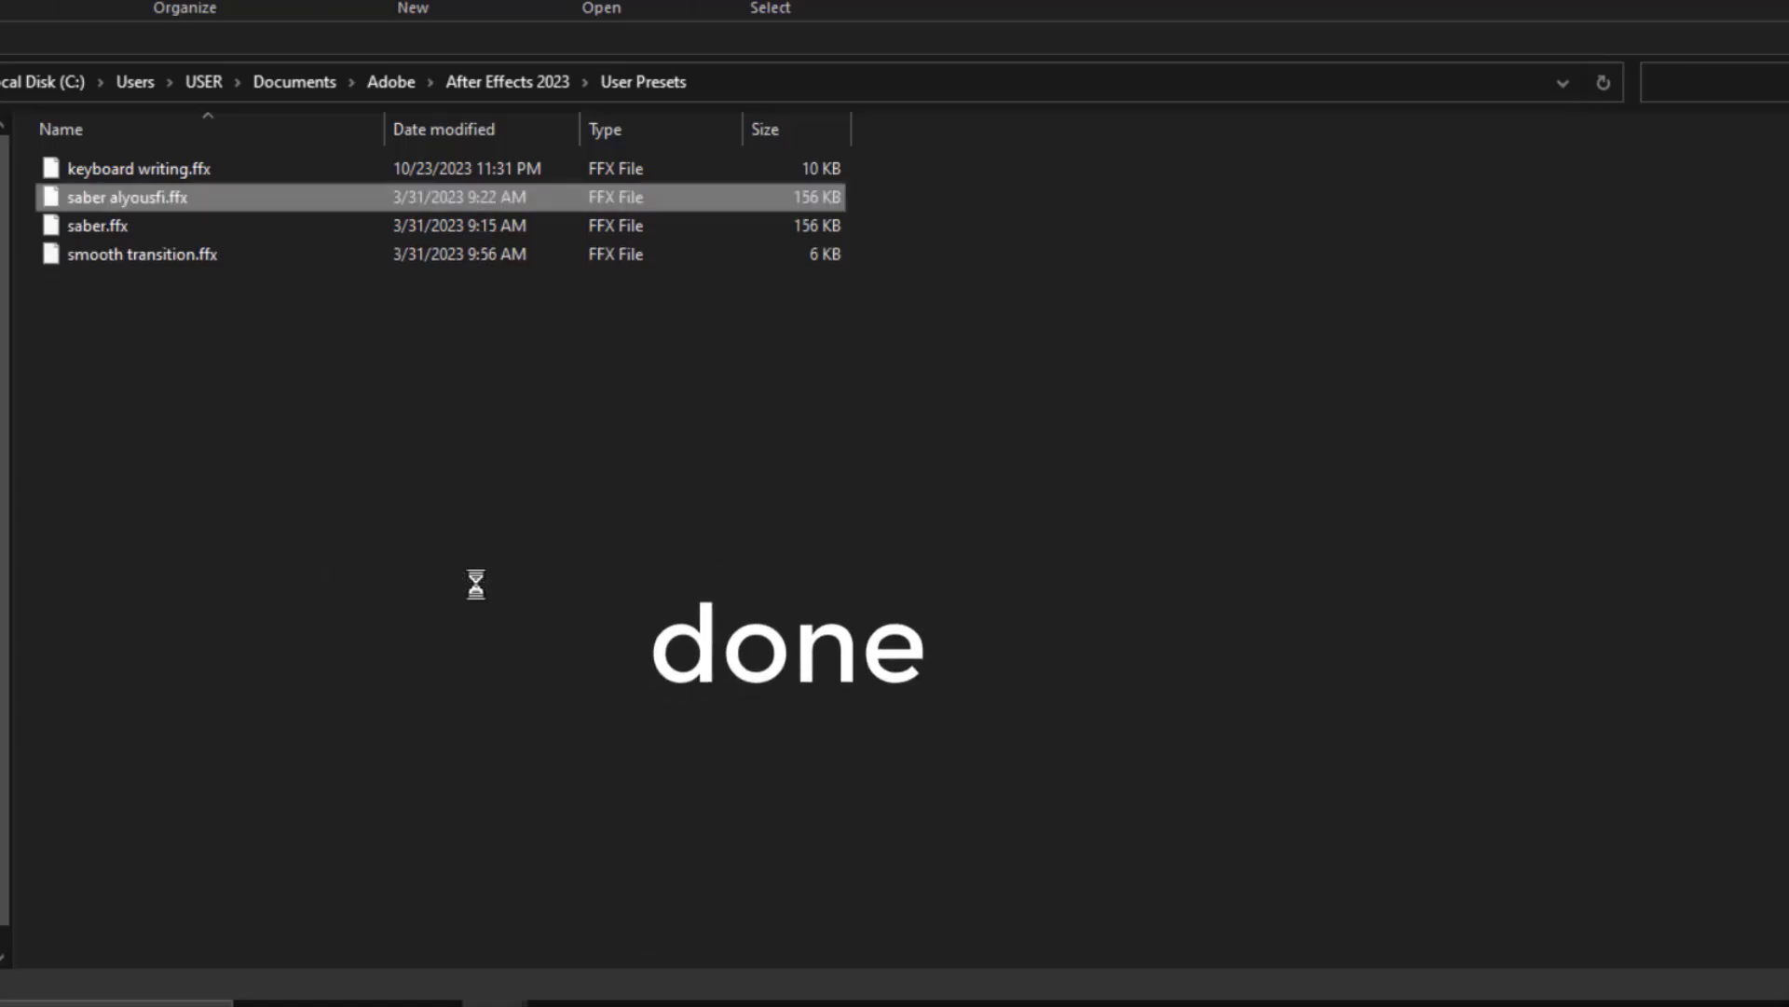
left_click(681, 930)
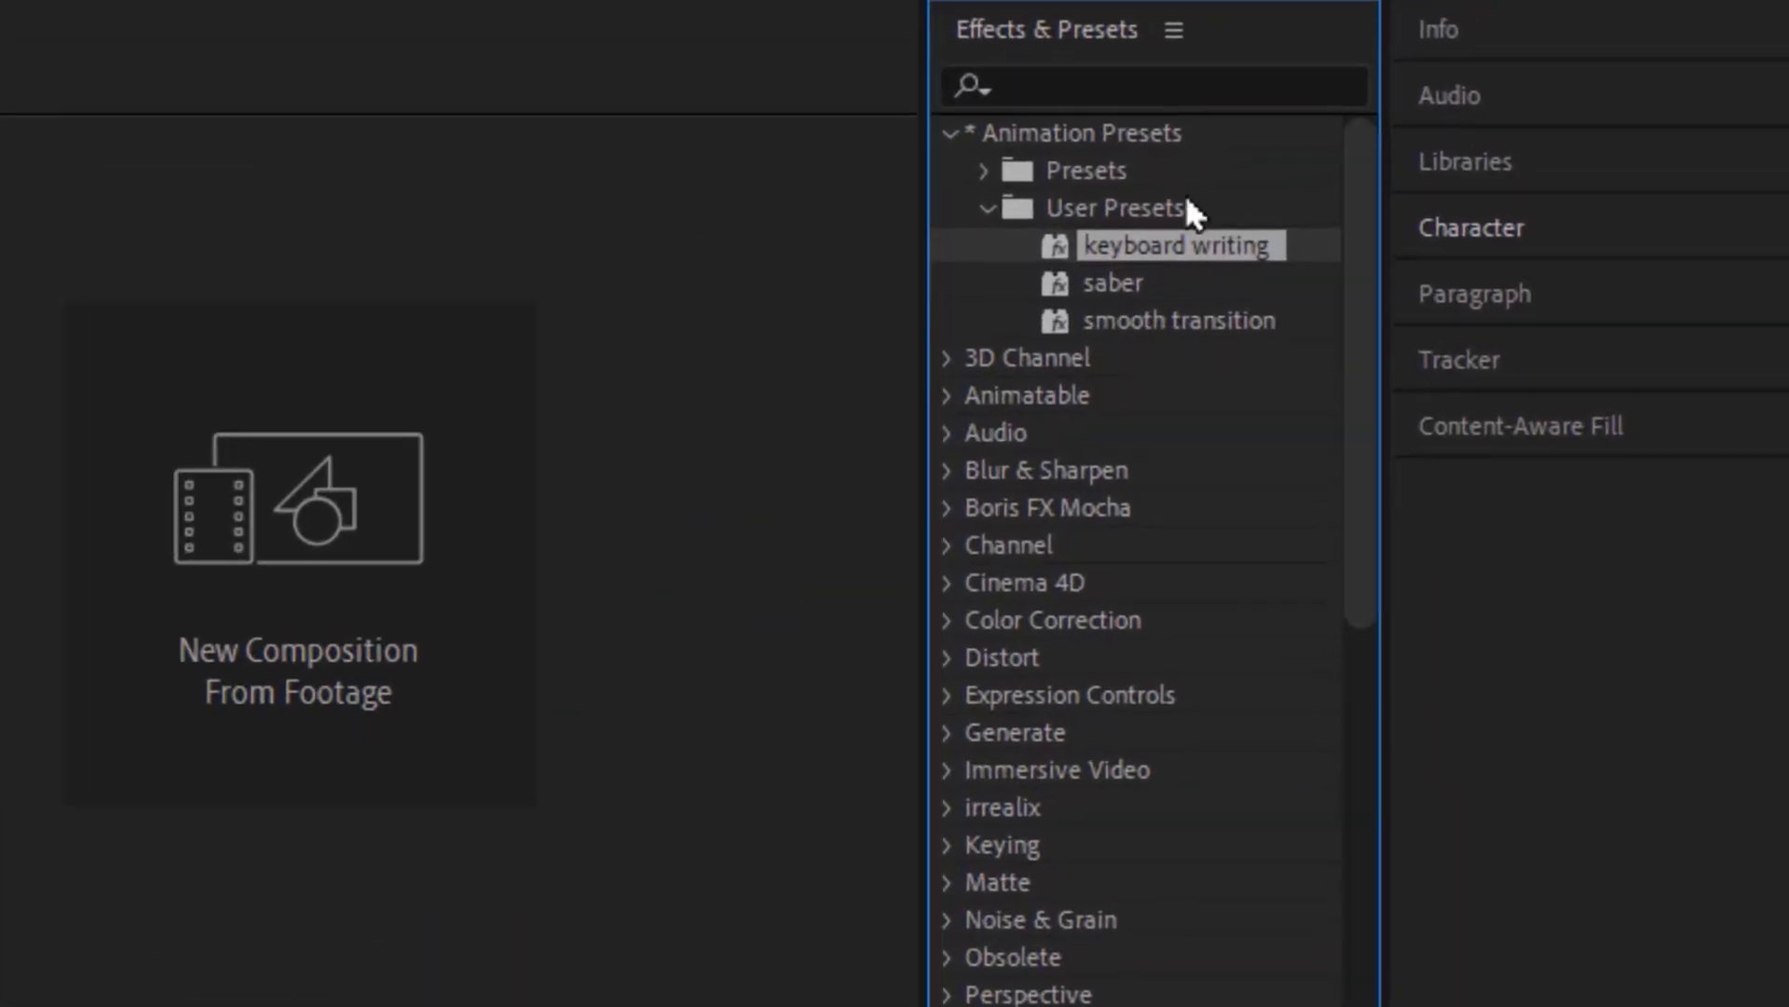
Refresh the presets list and select the new saber alyousfi preset under User Presets
left_click(1152, 37)
left_click(1450, 812)
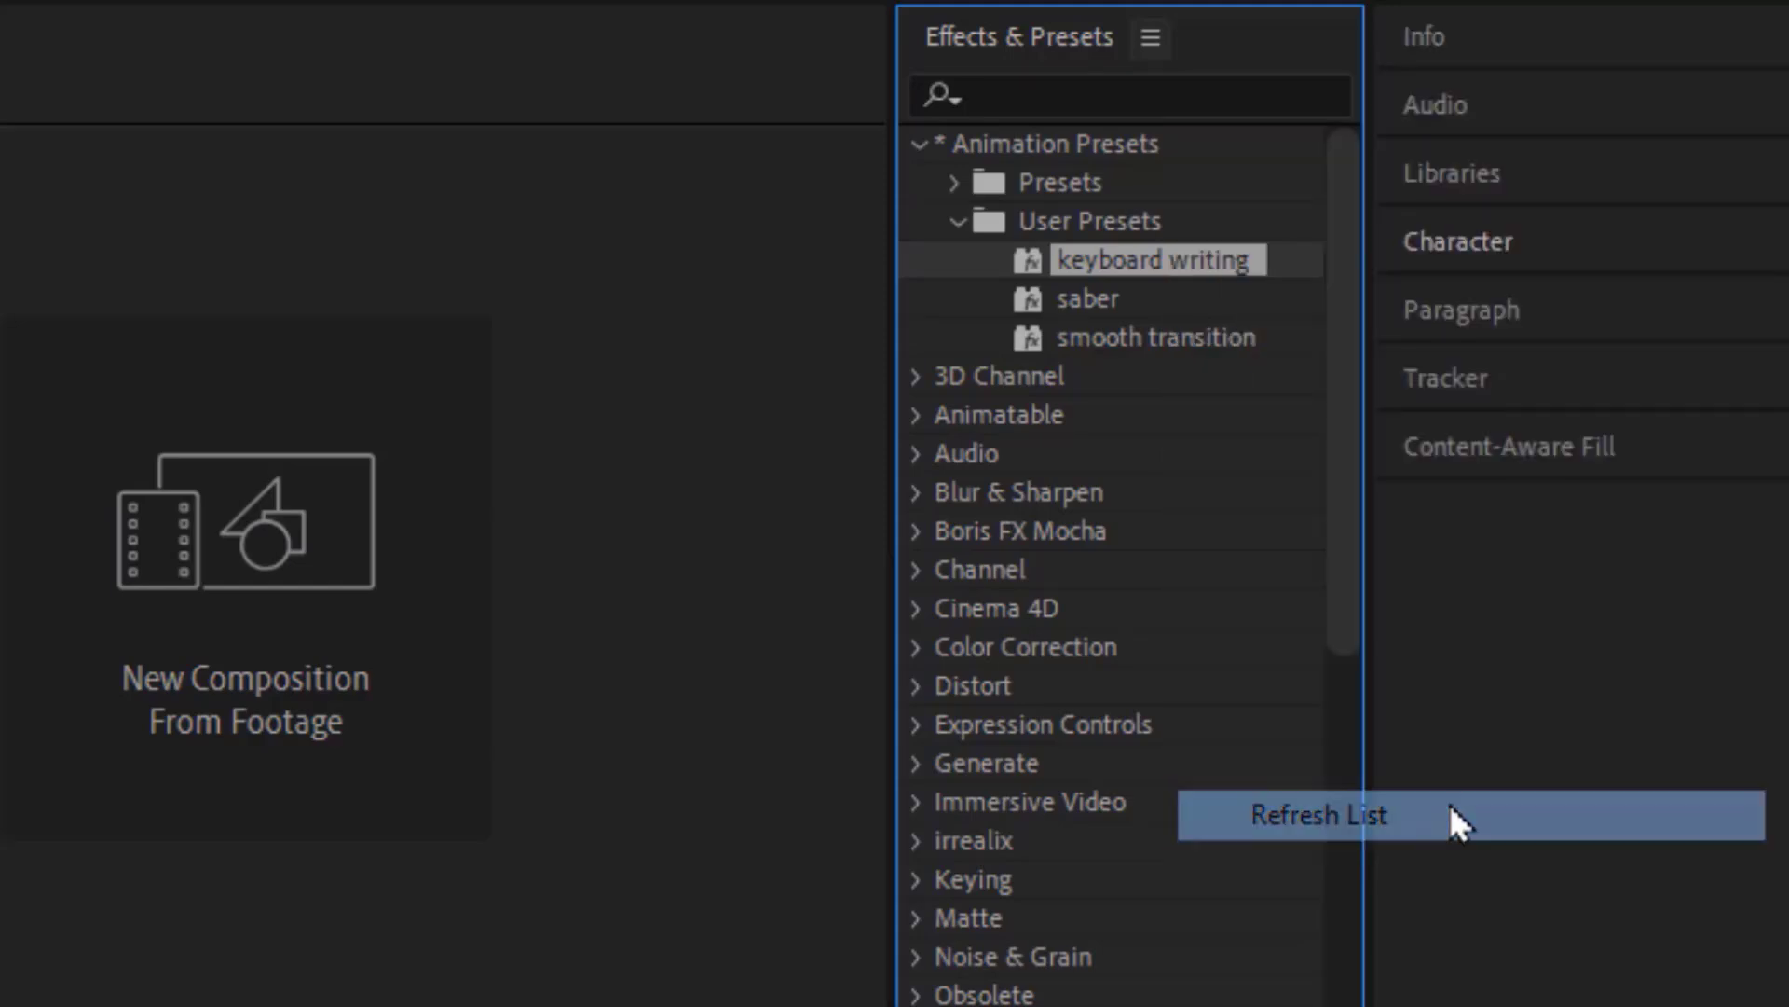
left_click(915, 144)
left_click(475, 244)
left_click(179, 462)
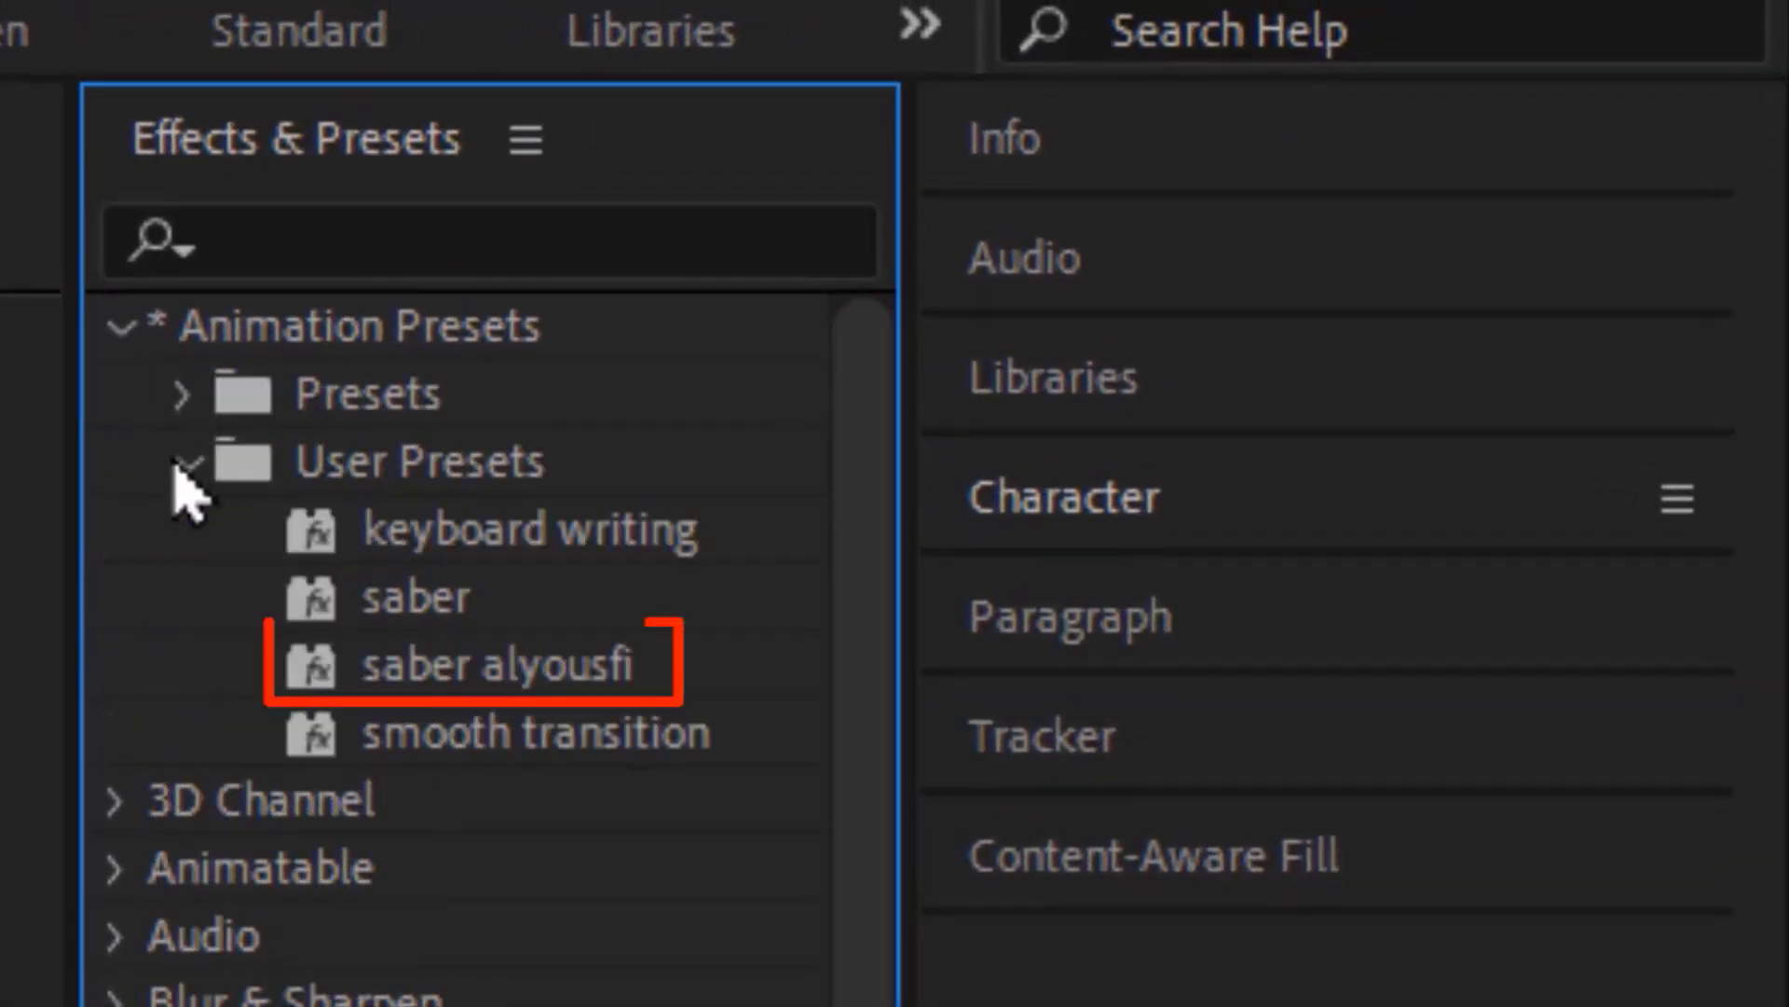
left_click(669, 685)
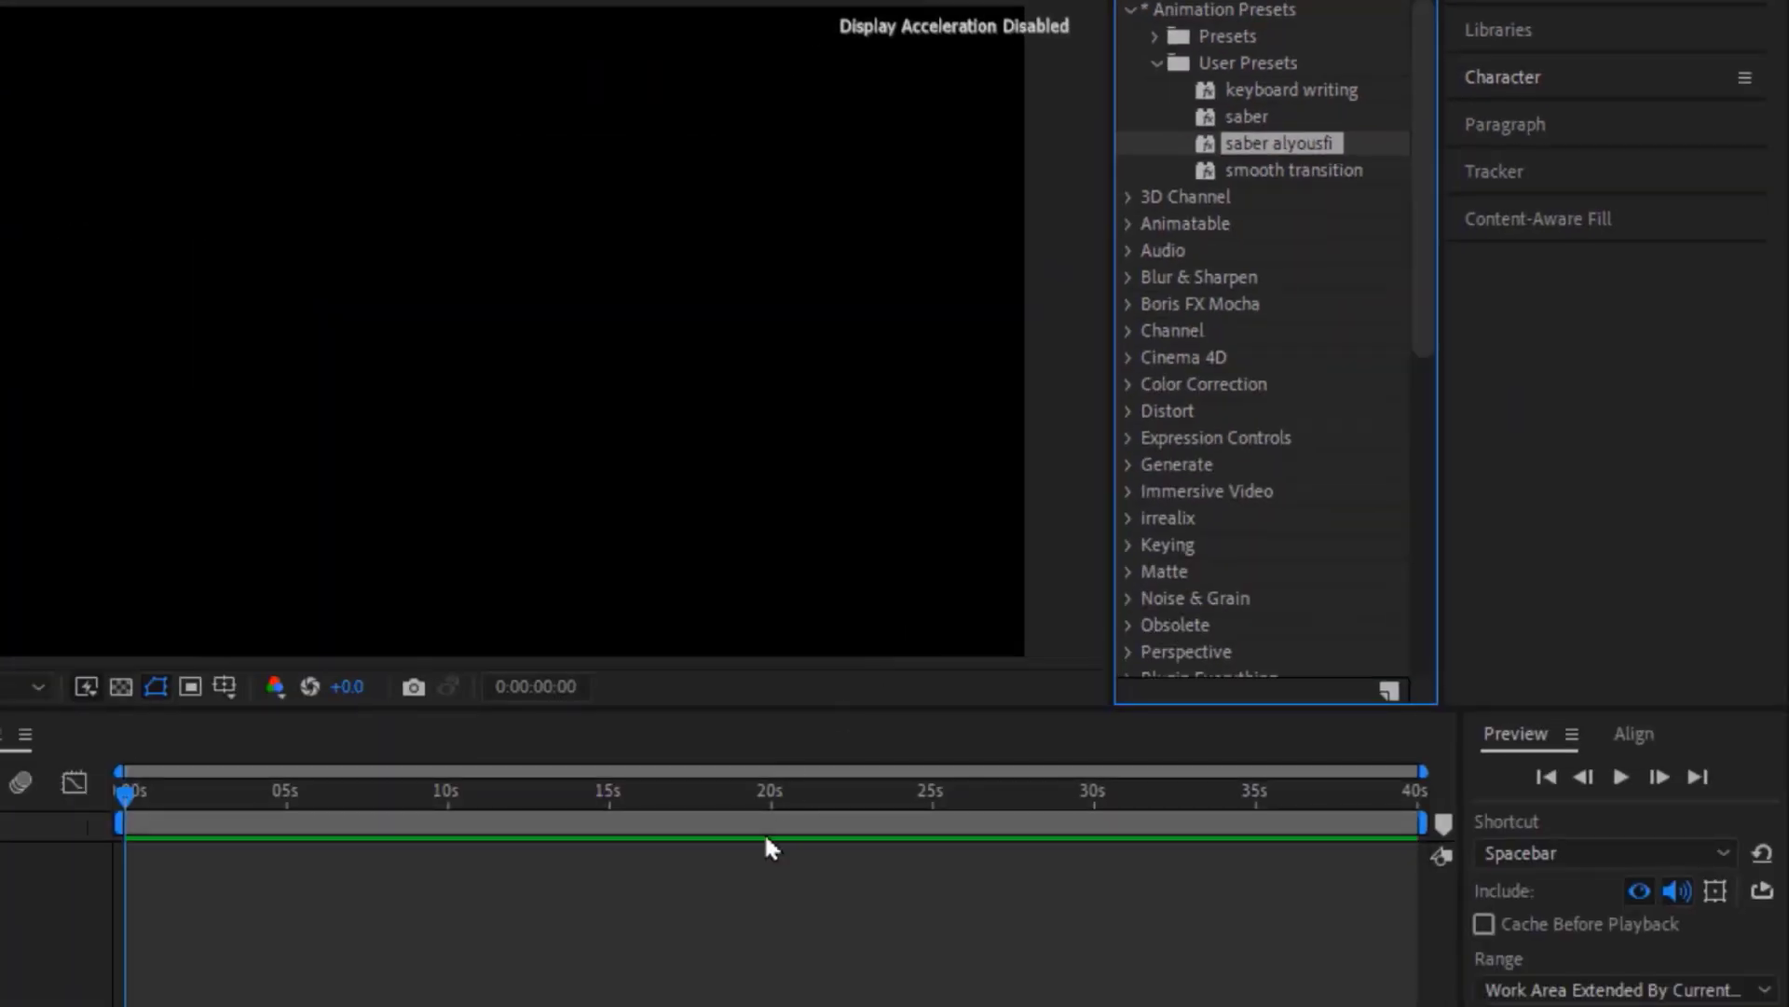
Add a new black solid and draw a looping mask path across it with the Pen tool
right_click(701, 958)
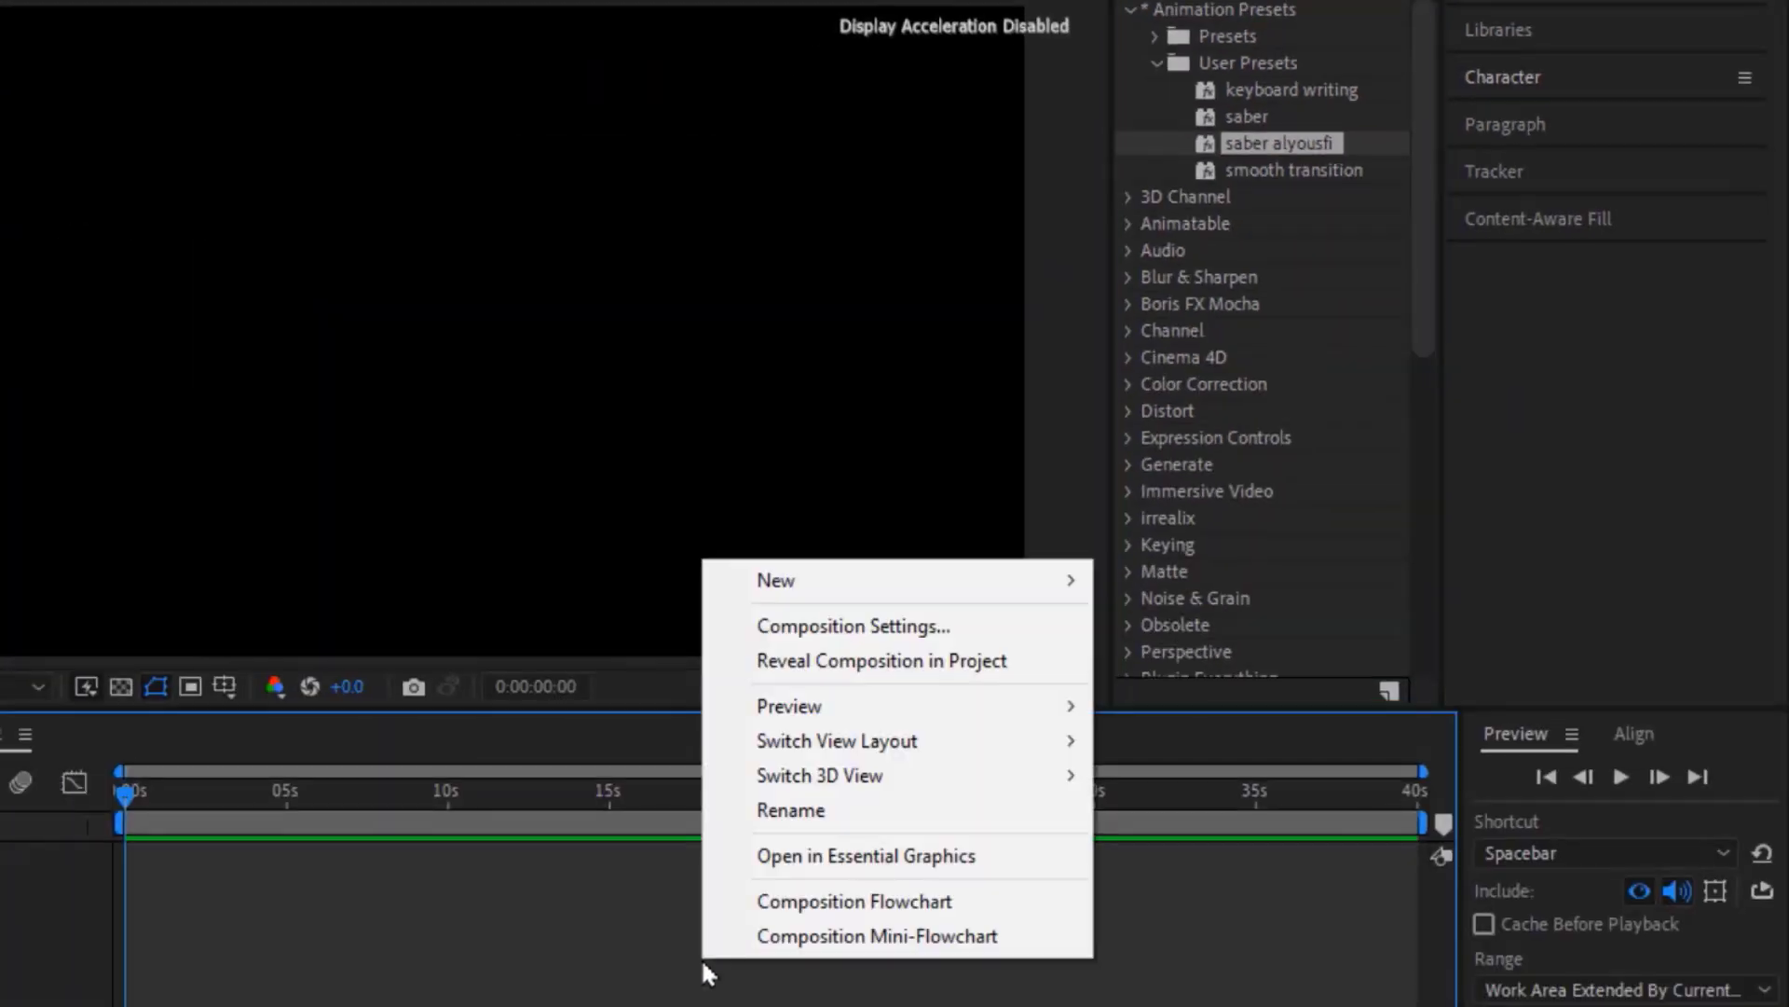
mouse_move(798, 585)
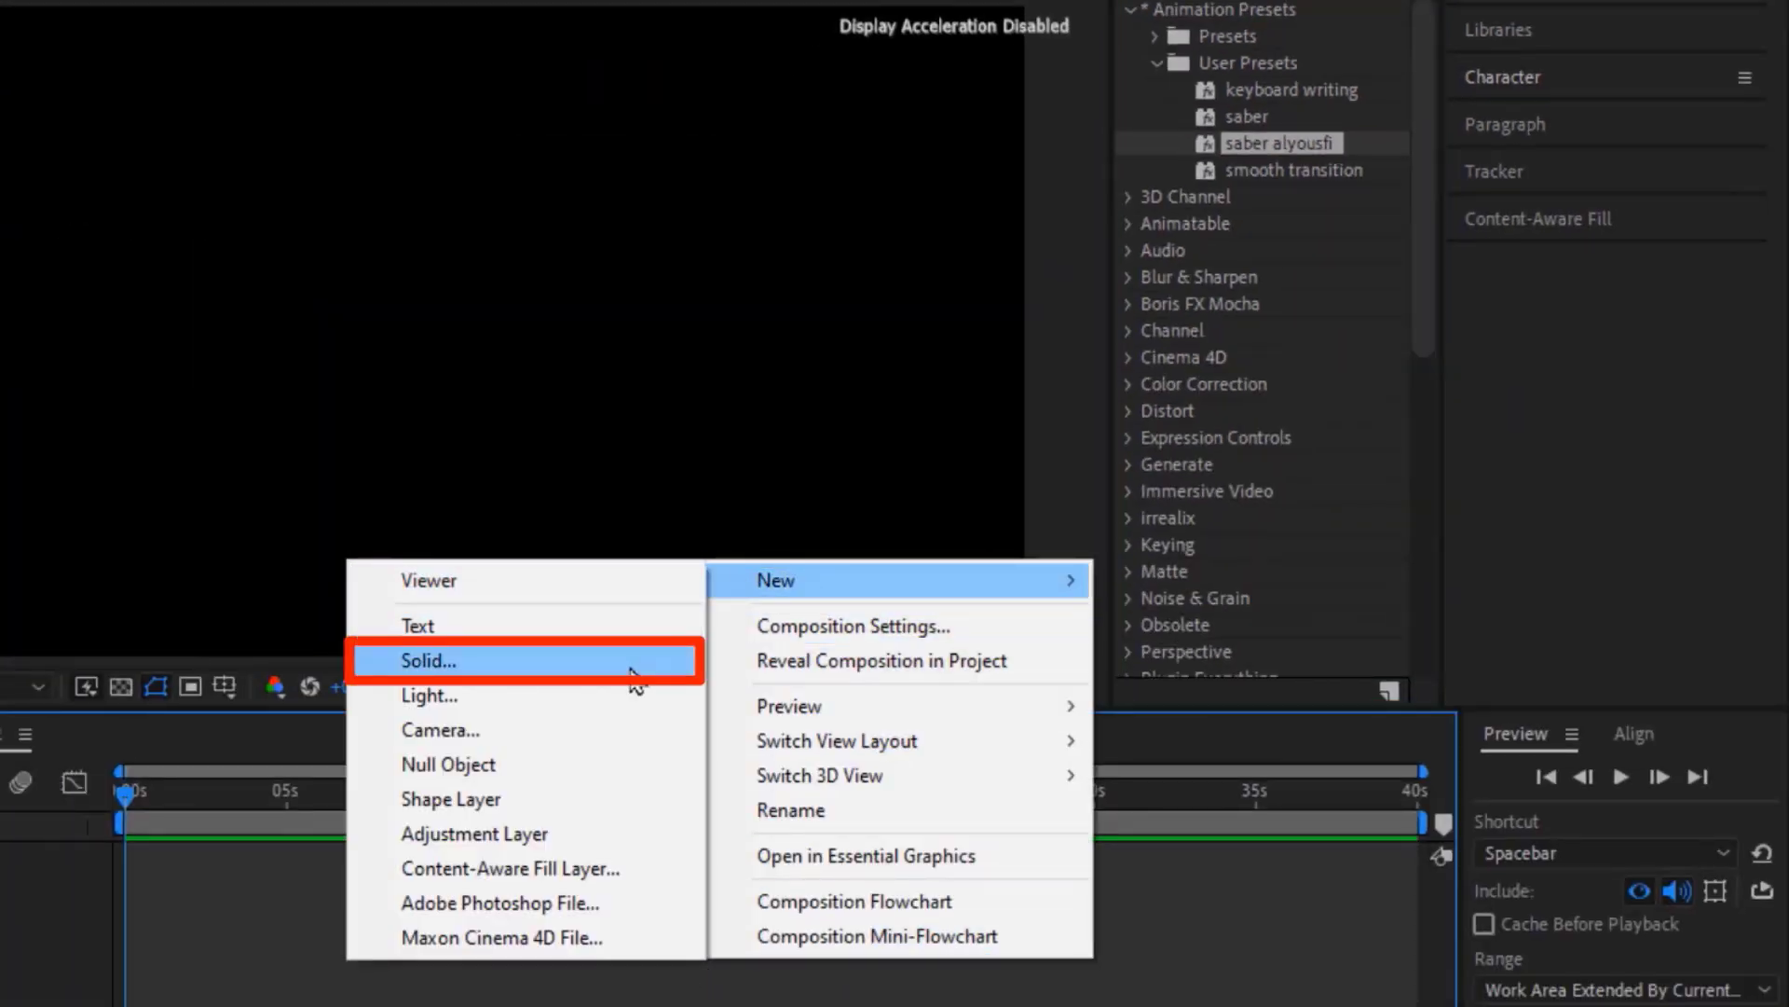
left_click(630, 667)
left_click(615, 772)
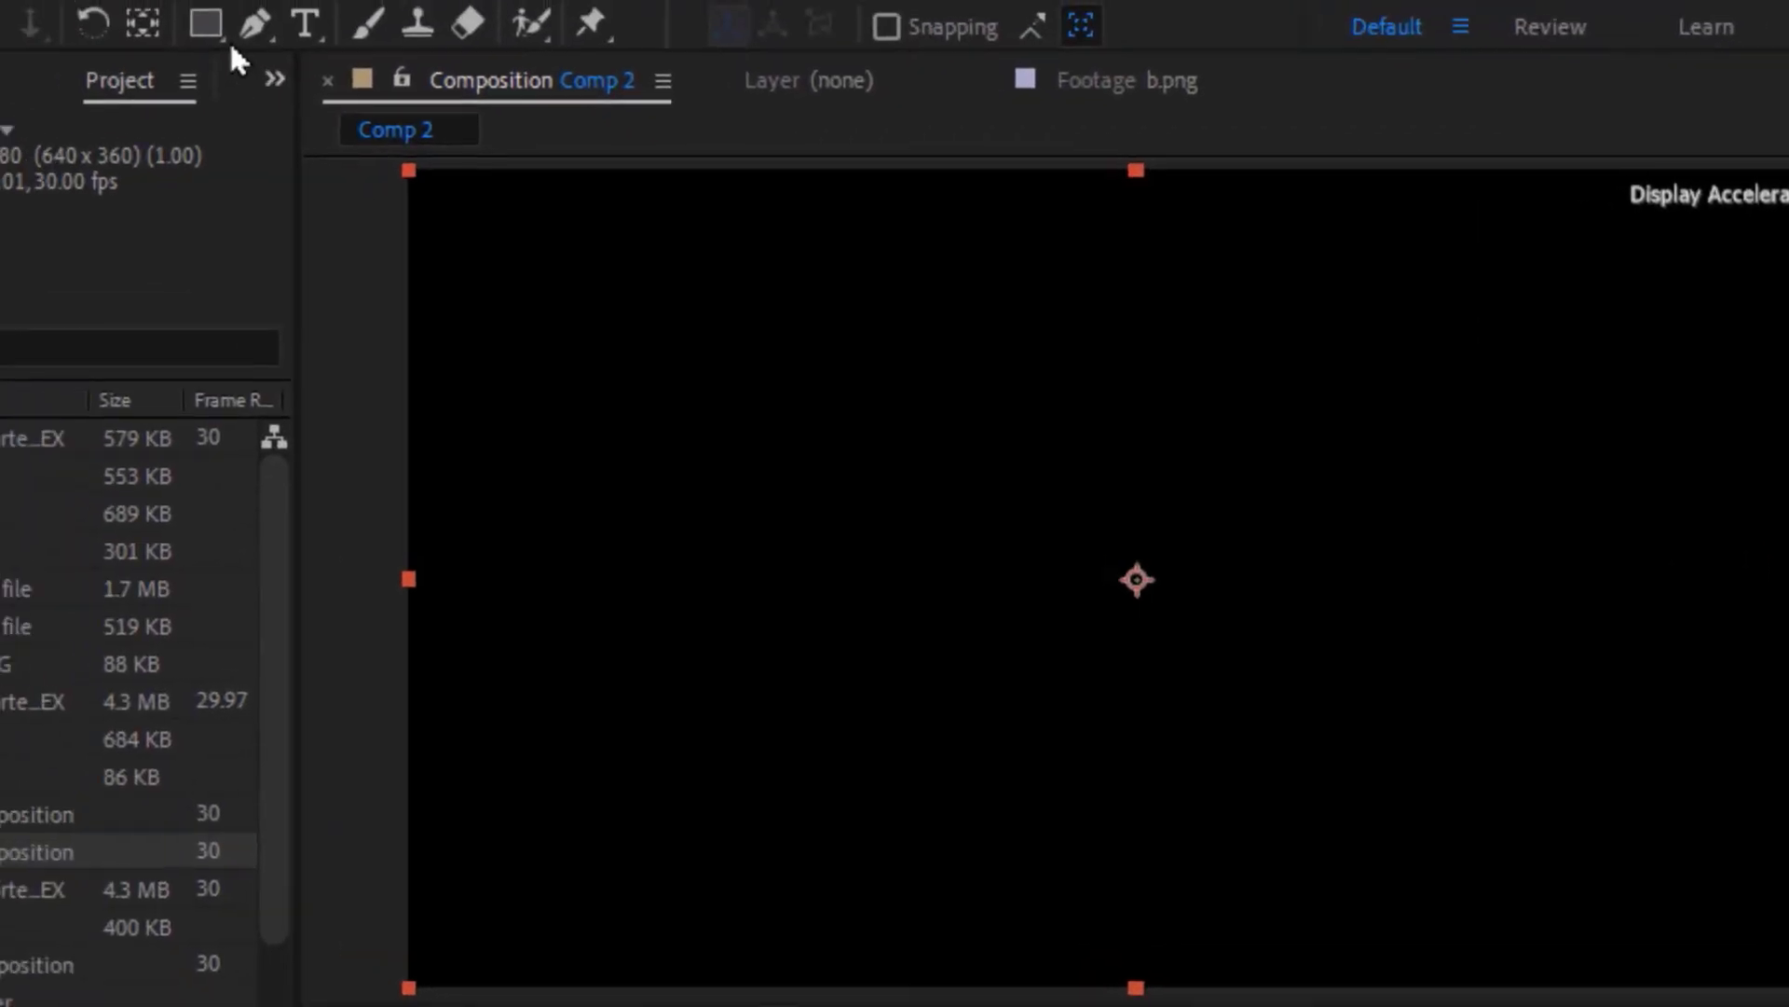
left_click(287, 31)
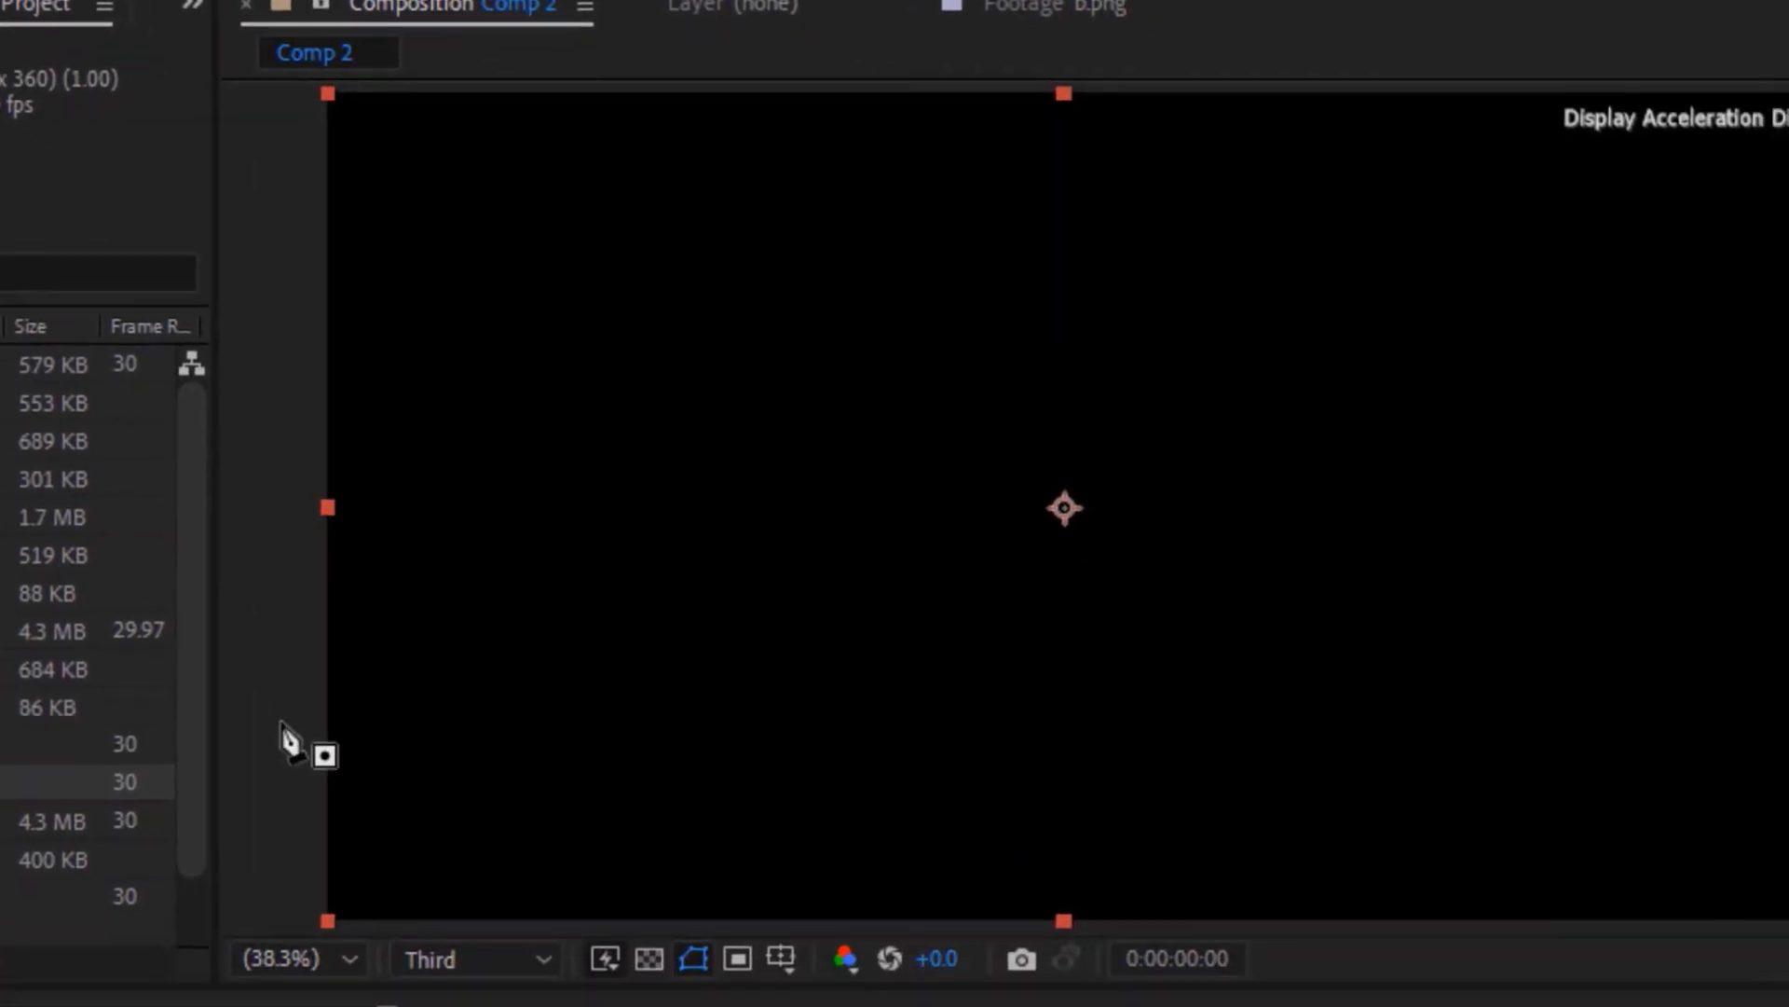
left_click(267, 853)
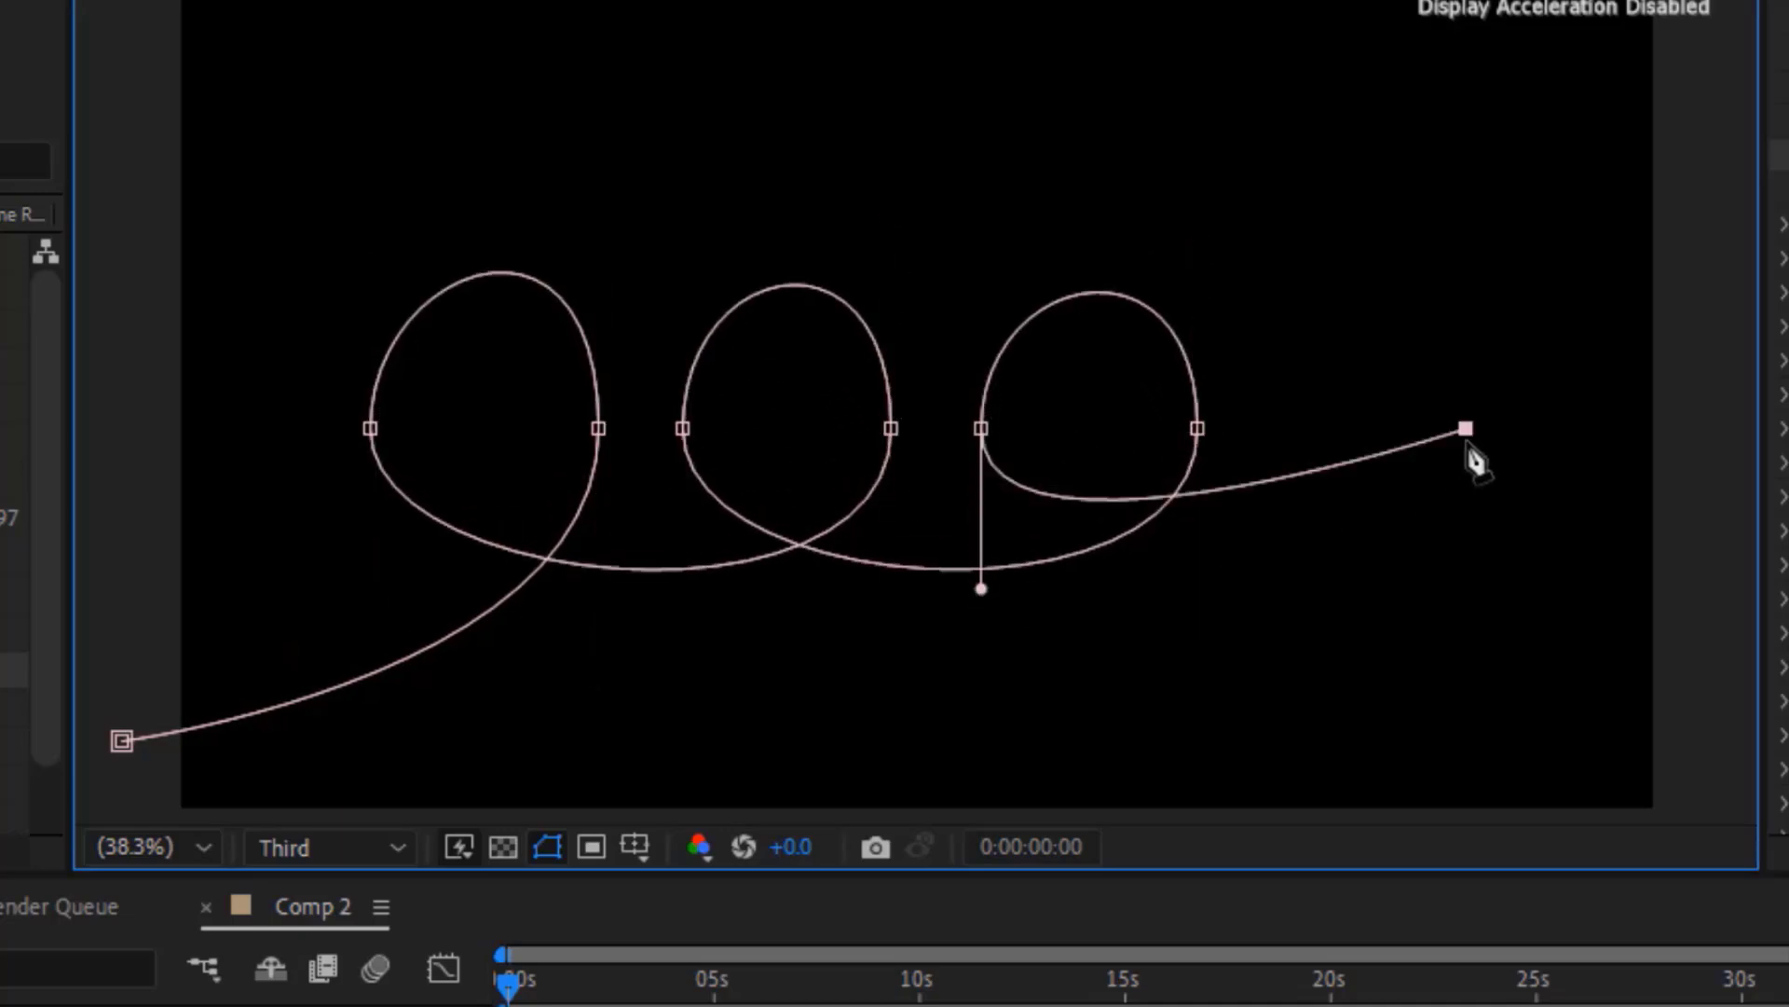
left_click_drag(1749, 829, 1707, 799)
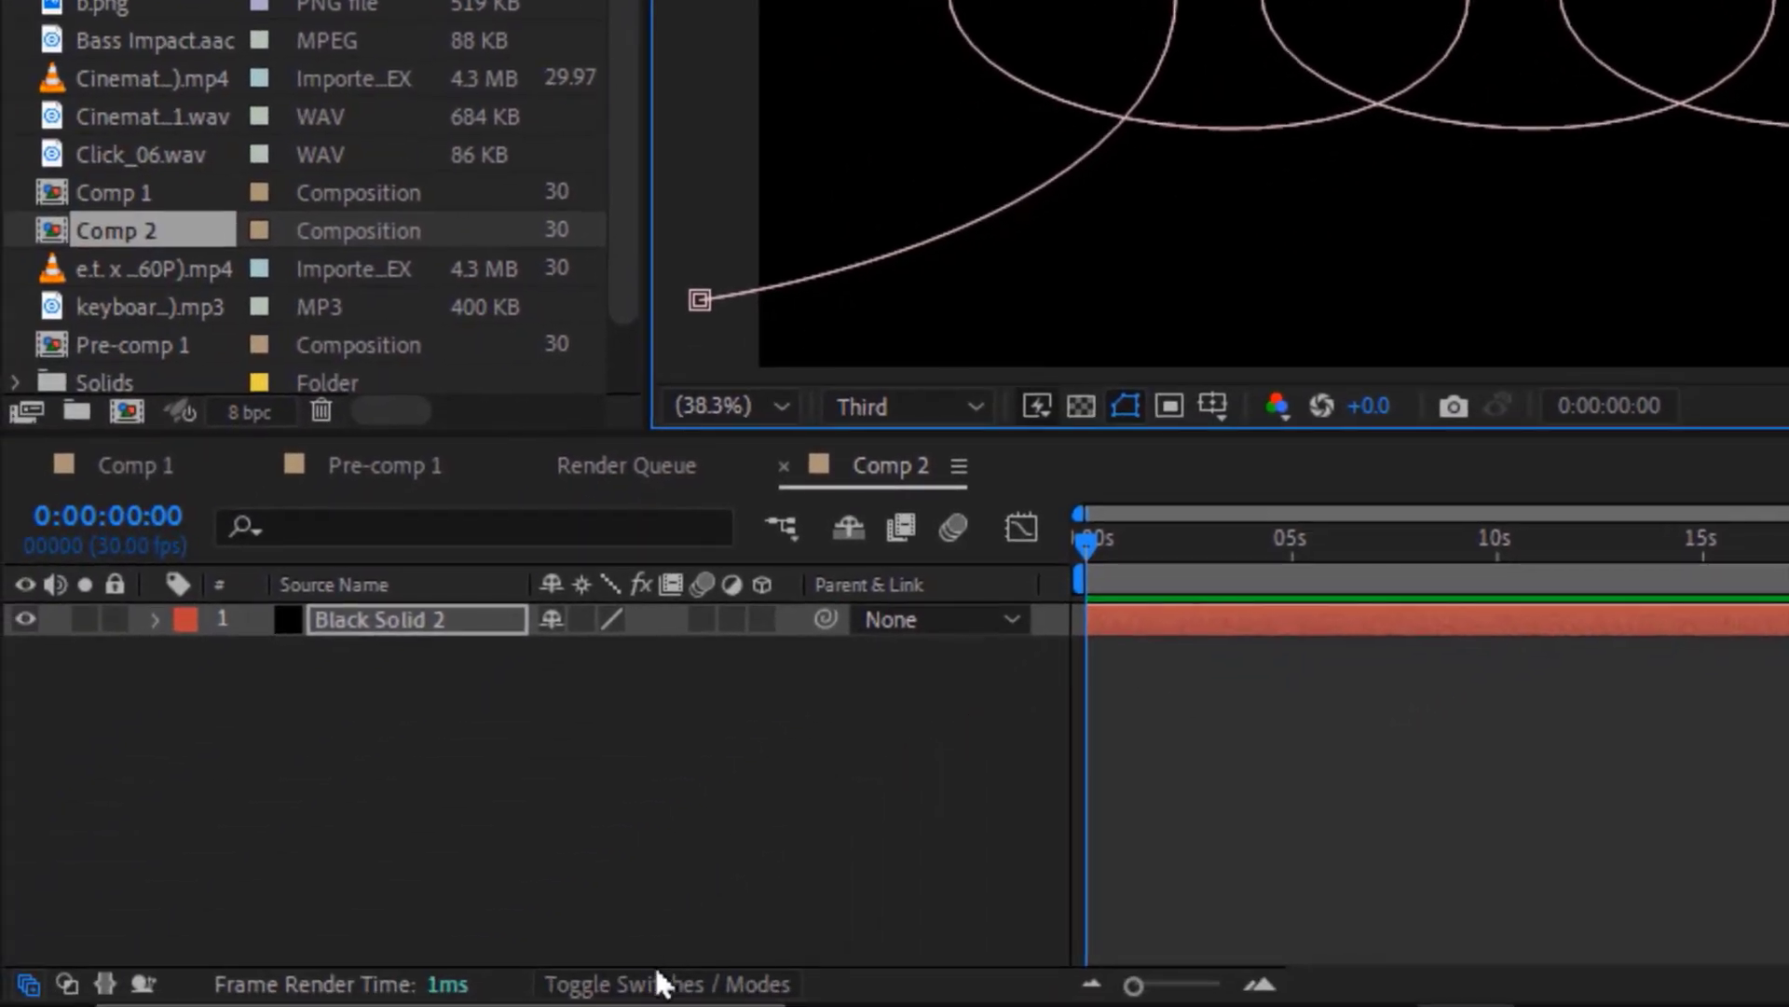
Set the solid to Screen blending, apply the saber preset, and play back the glow
left_click(659, 982)
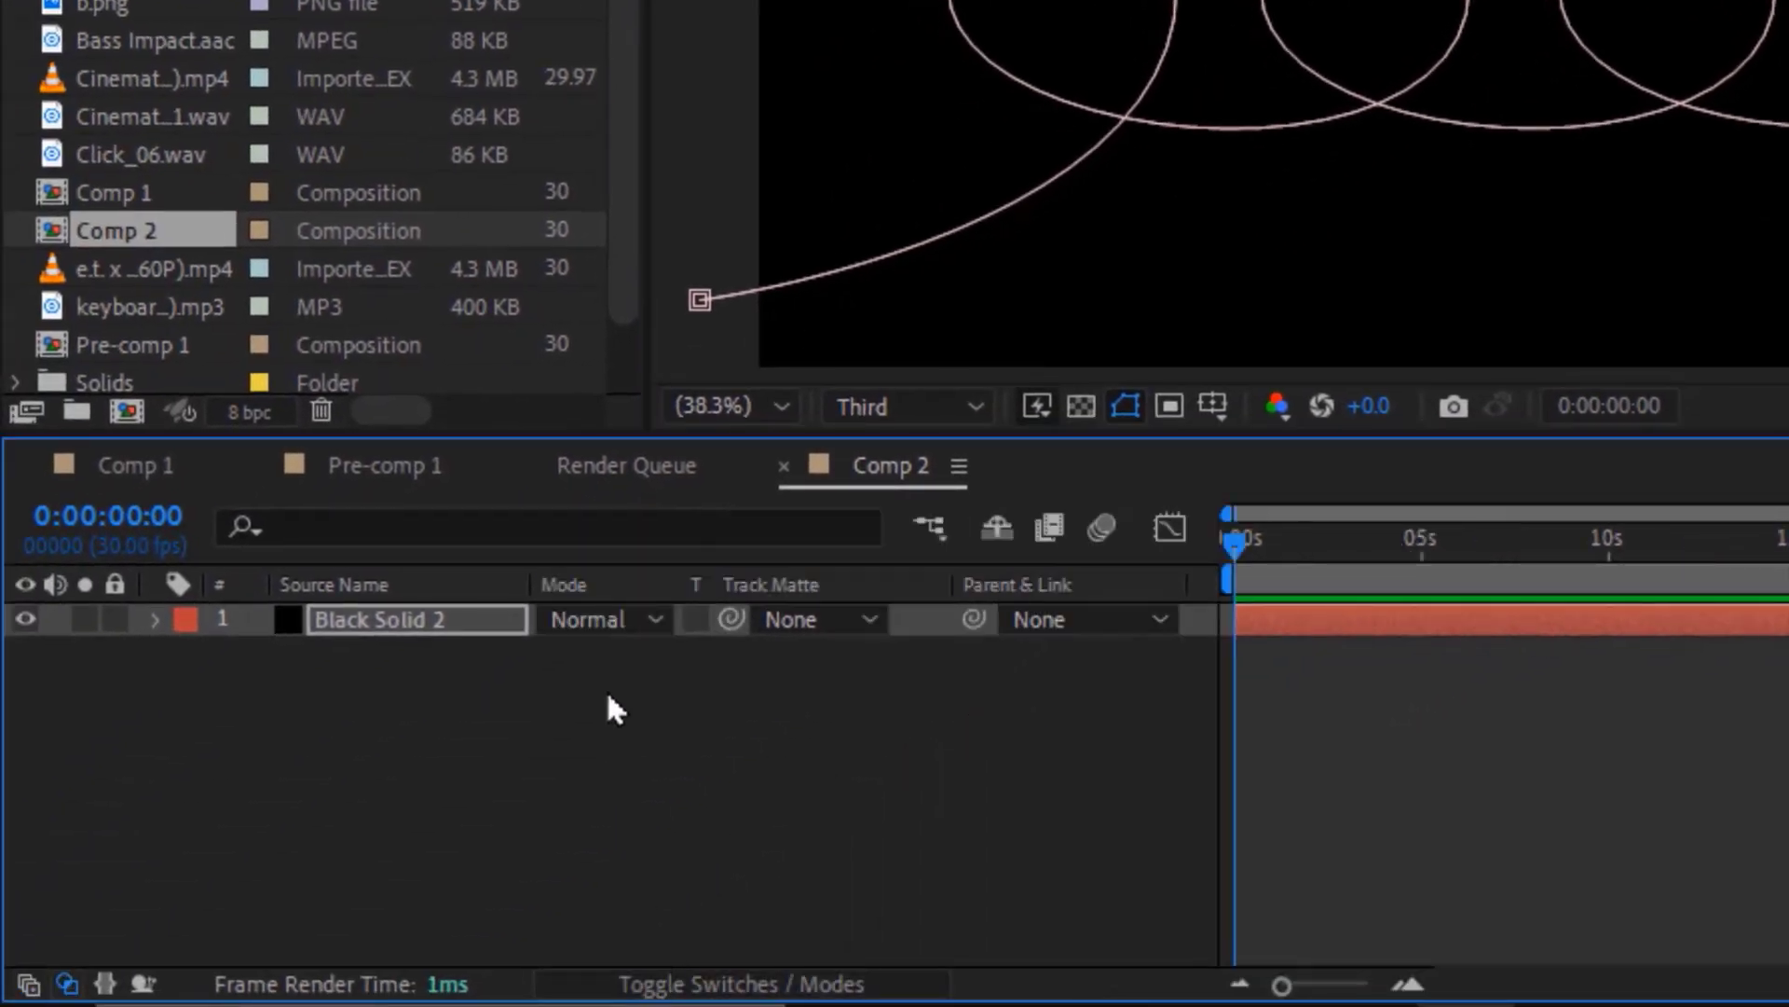
left_click(601, 619)
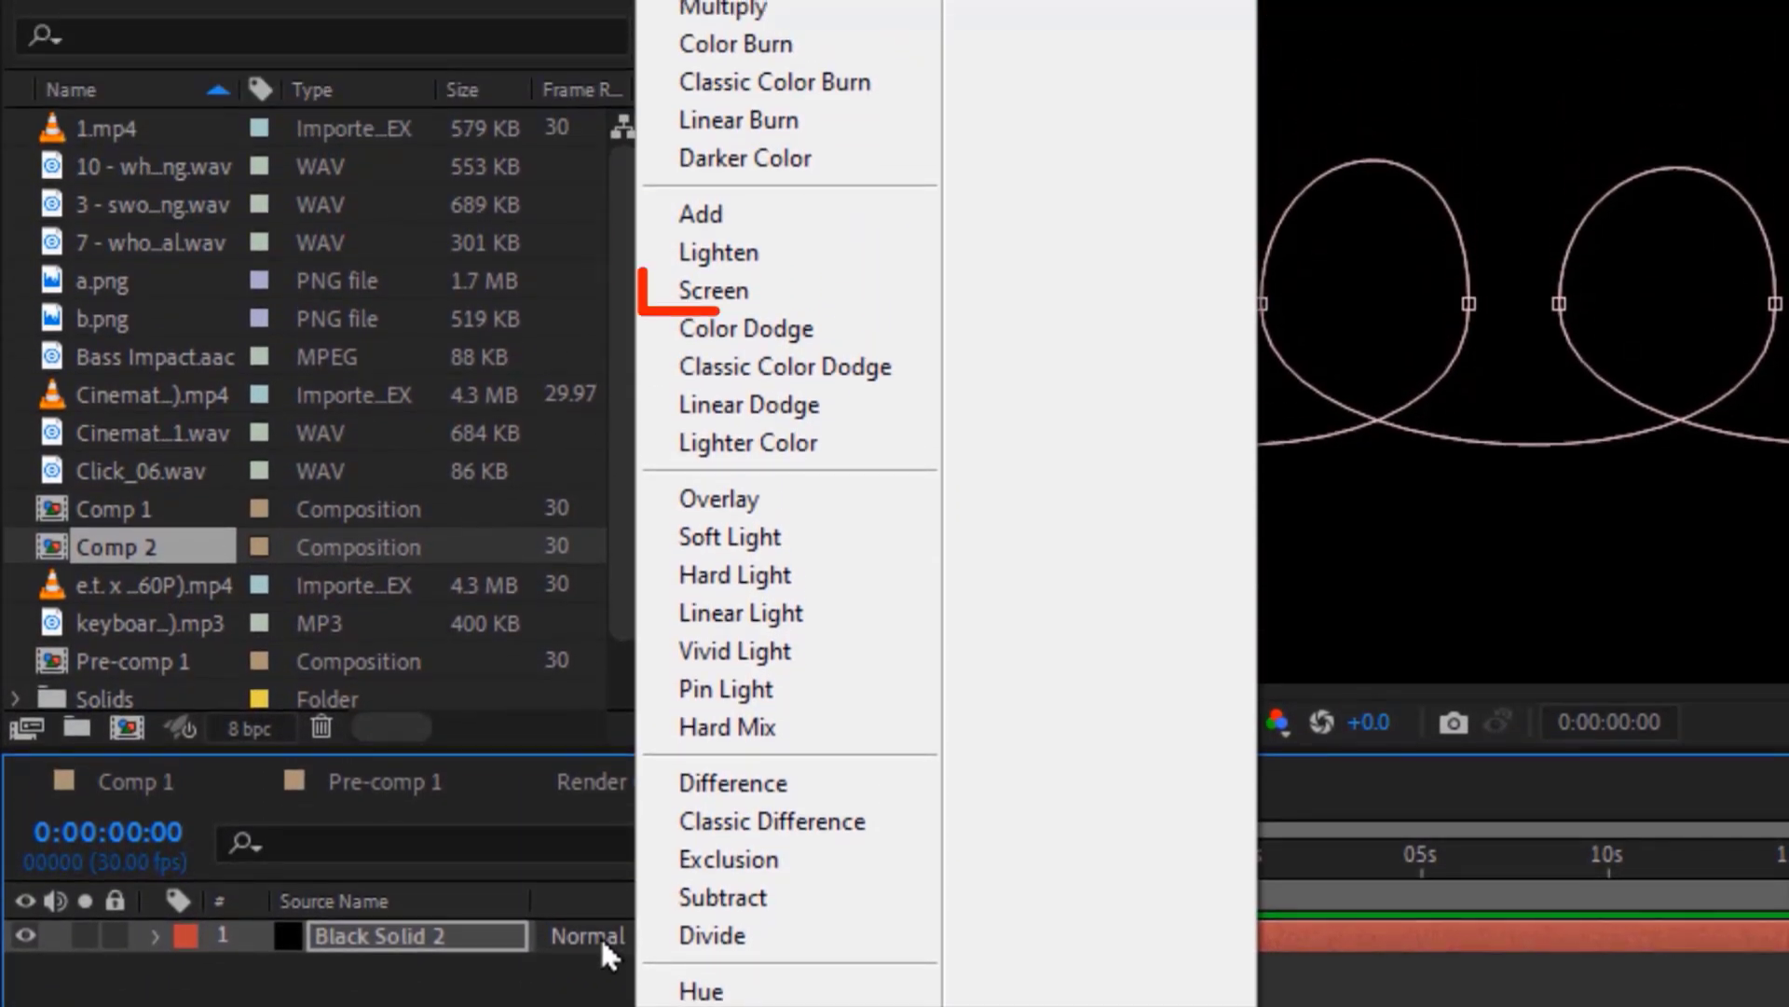
left_click(763, 296)
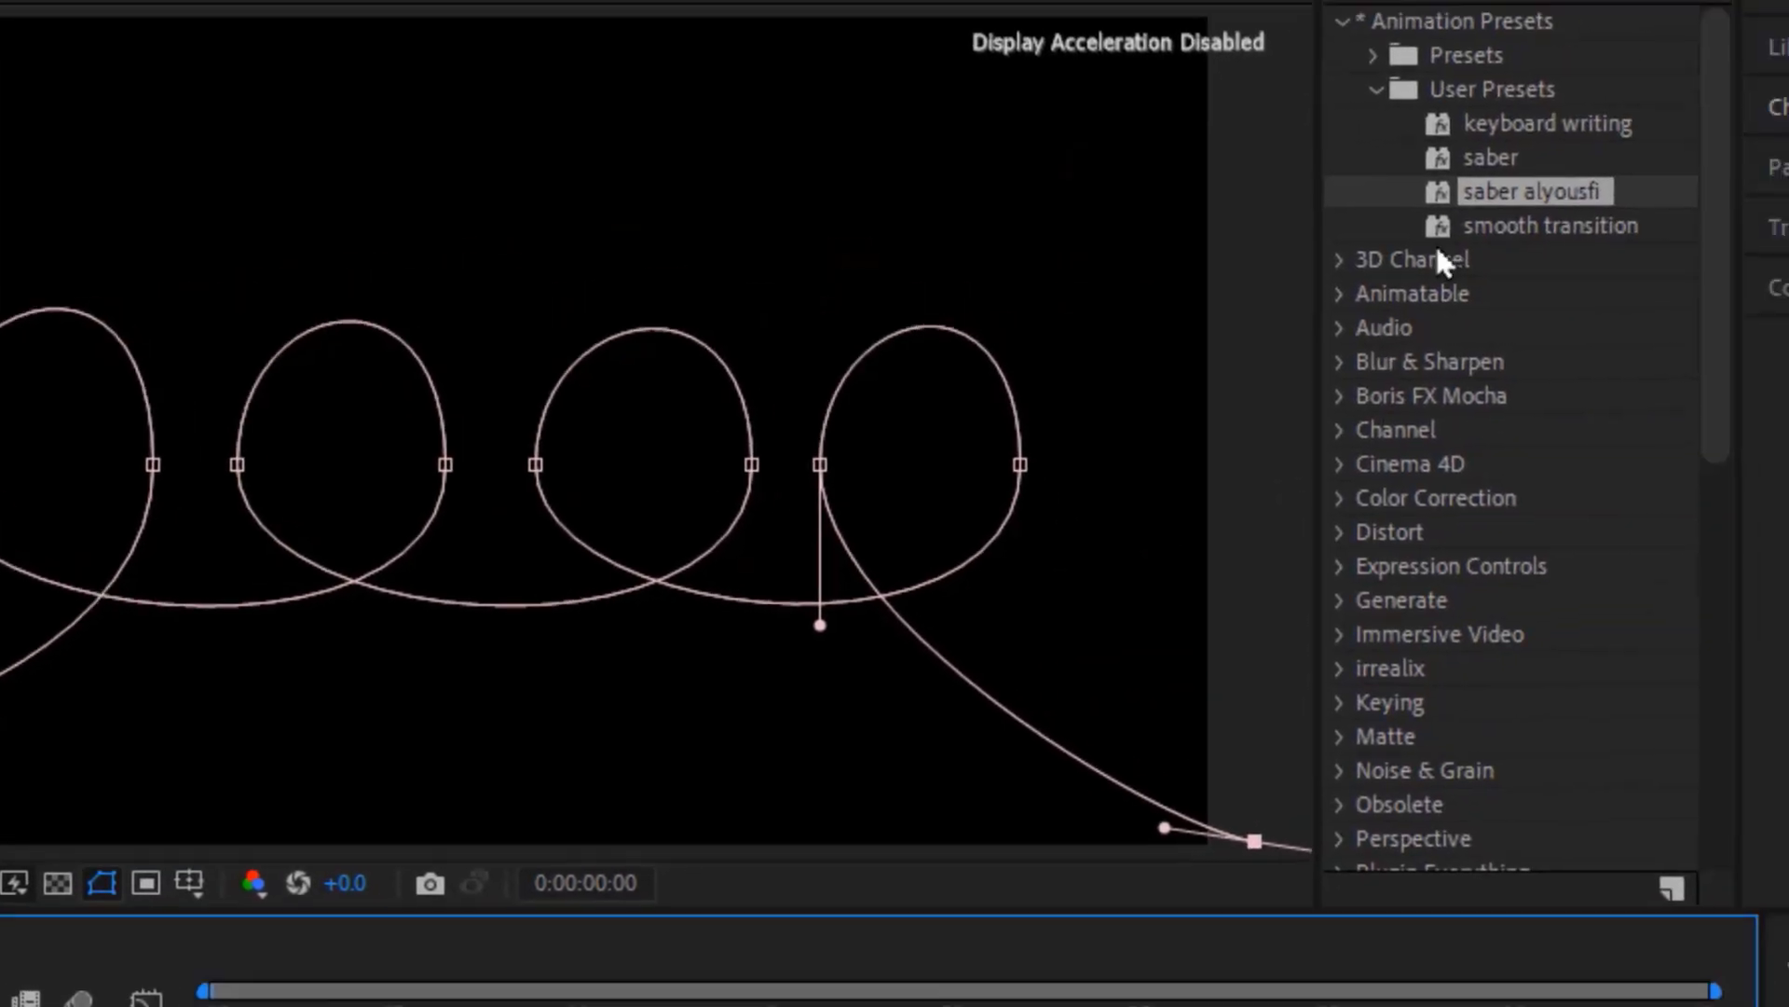
mouse_move(1447, 179)
left_mouse_down()
mouse_move(1287, 389)
mouse_move(571, 926)
left_mouse_up()
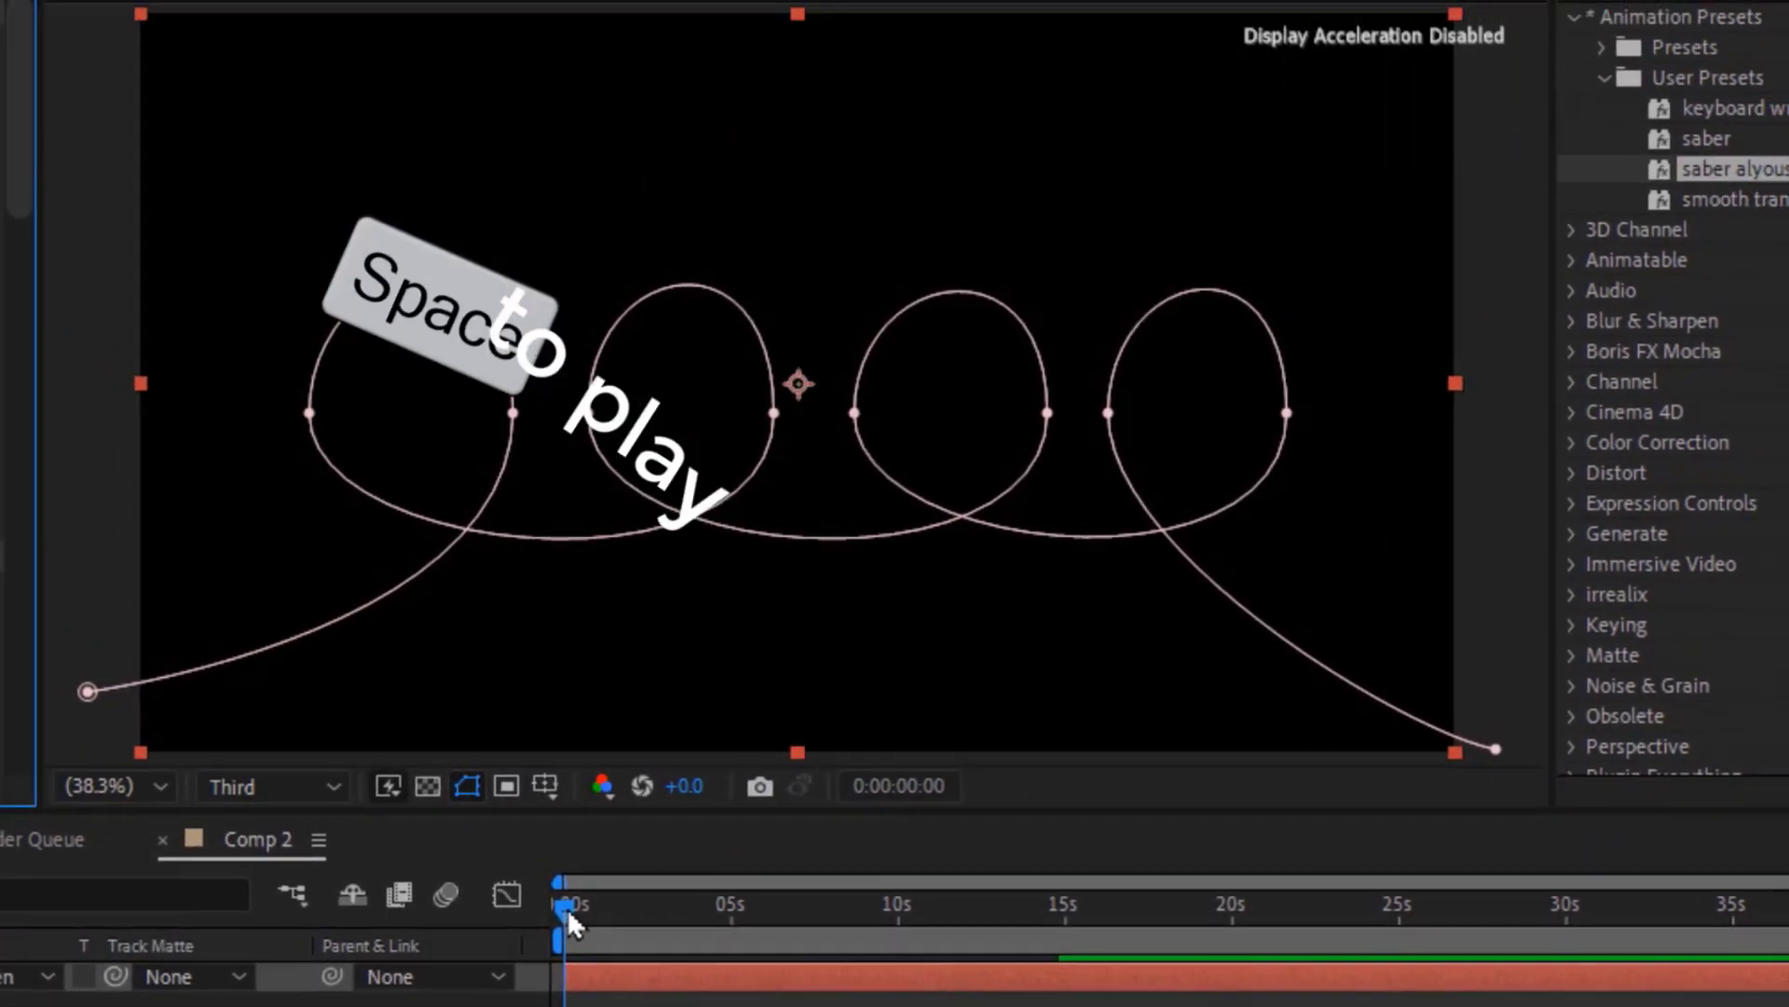
key("space")
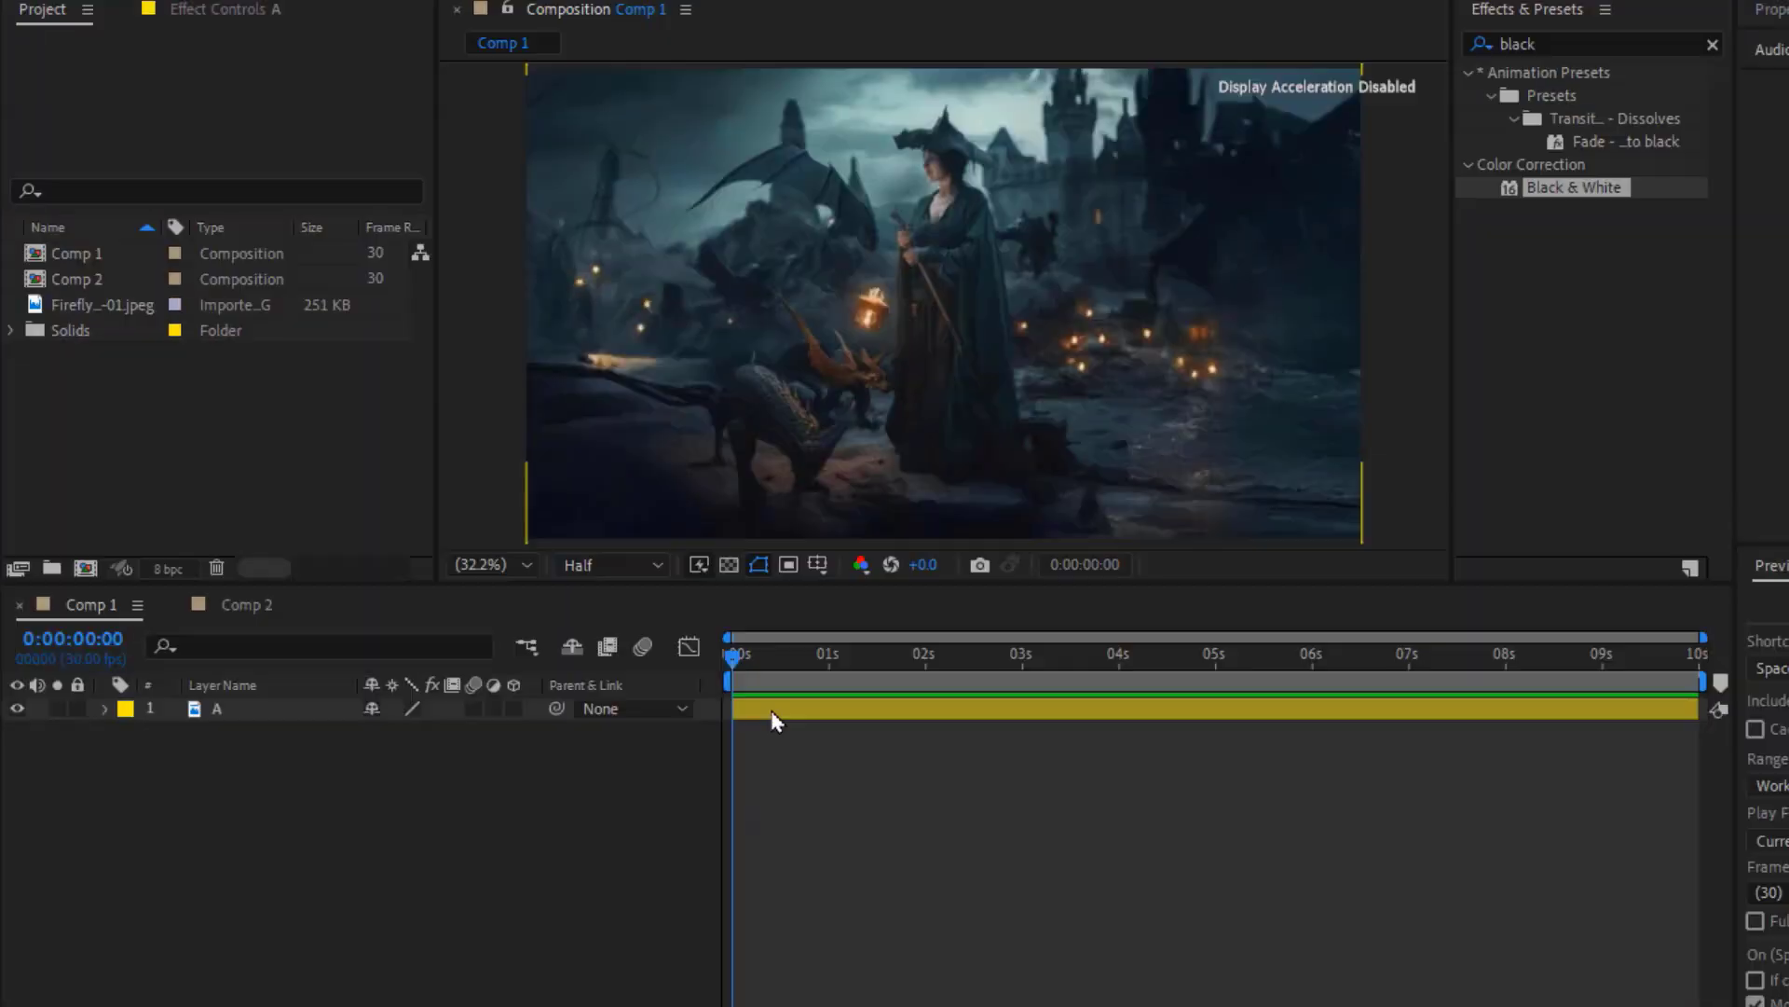
left_click(772, 714)
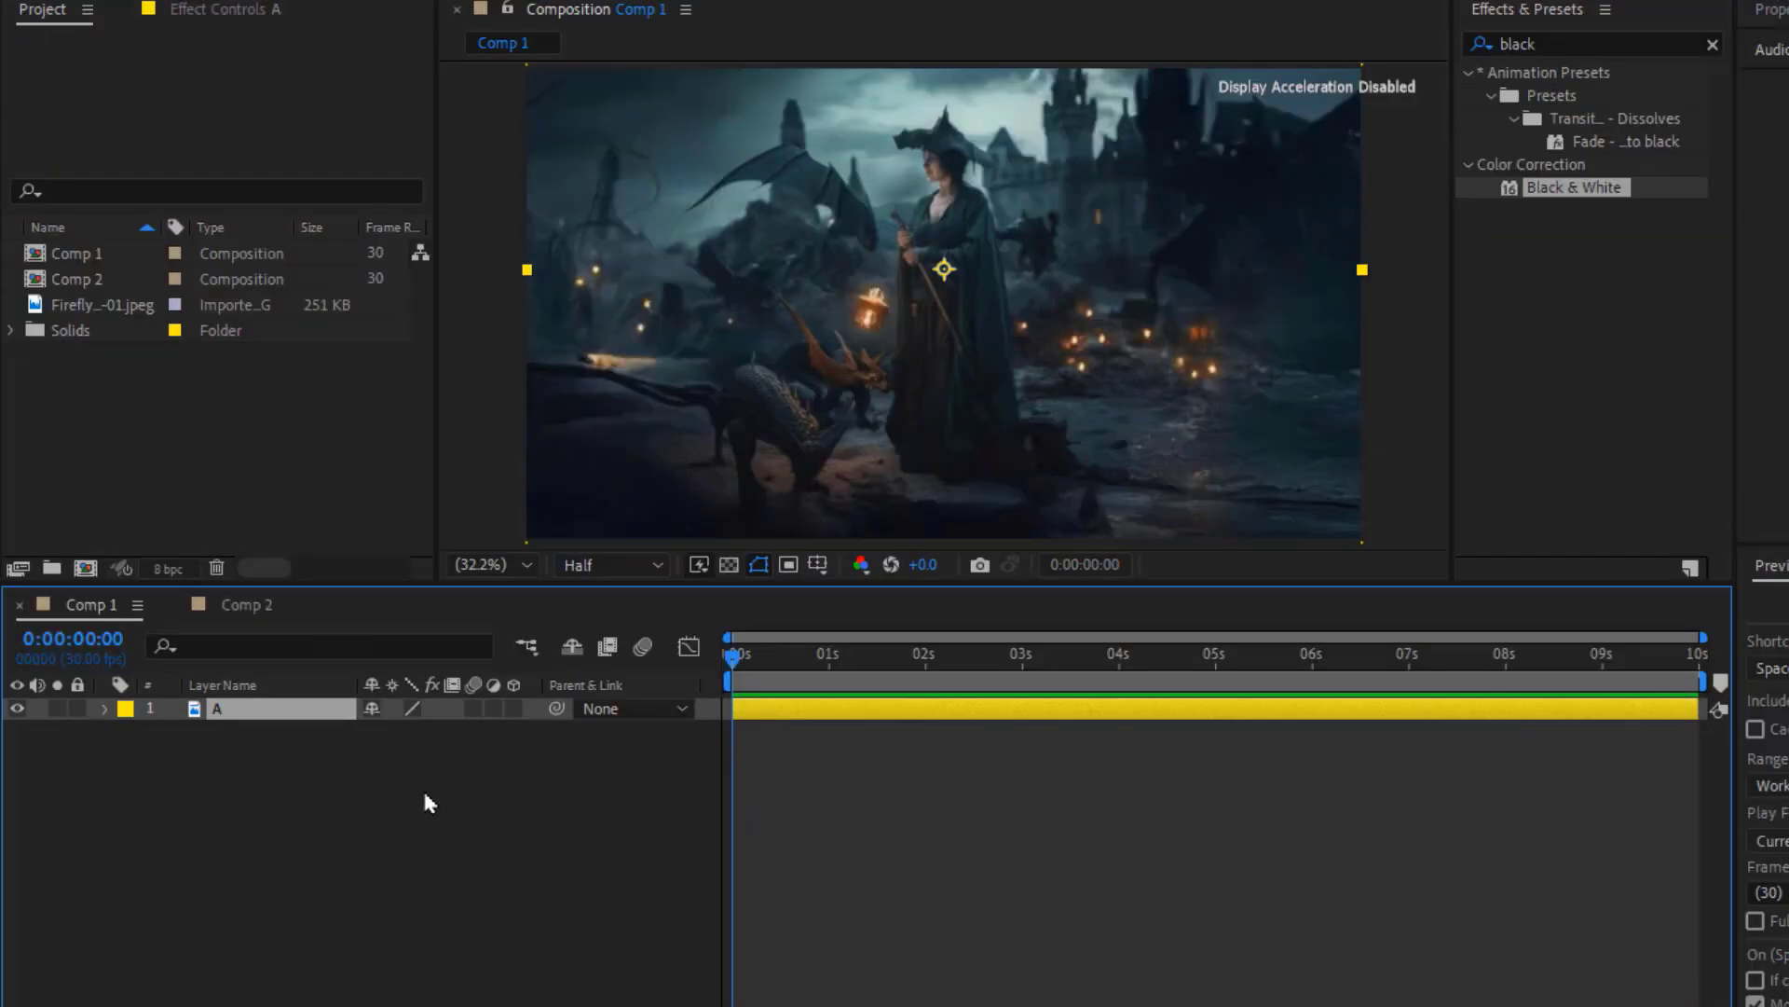
Duplicate castle layer A as A 2 and give the copy a Red label
left_click(16, 709)
left_click(17, 710)
key("ctrl+d")
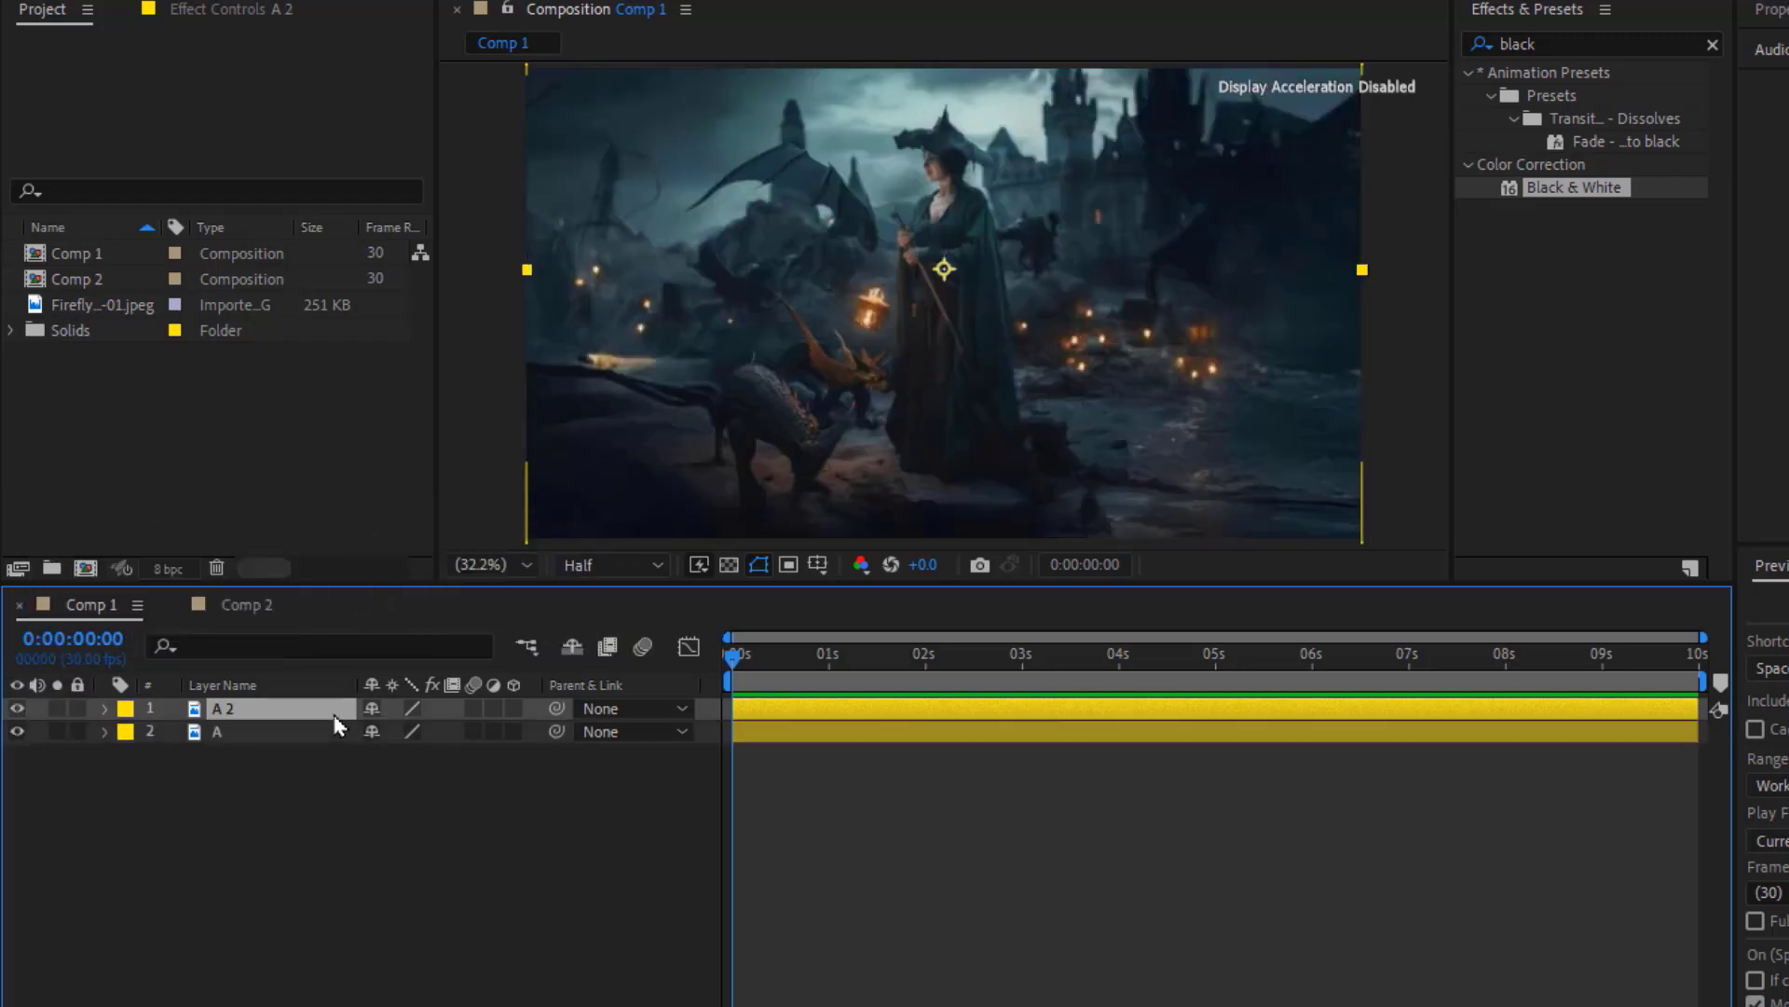
left_click(125, 732)
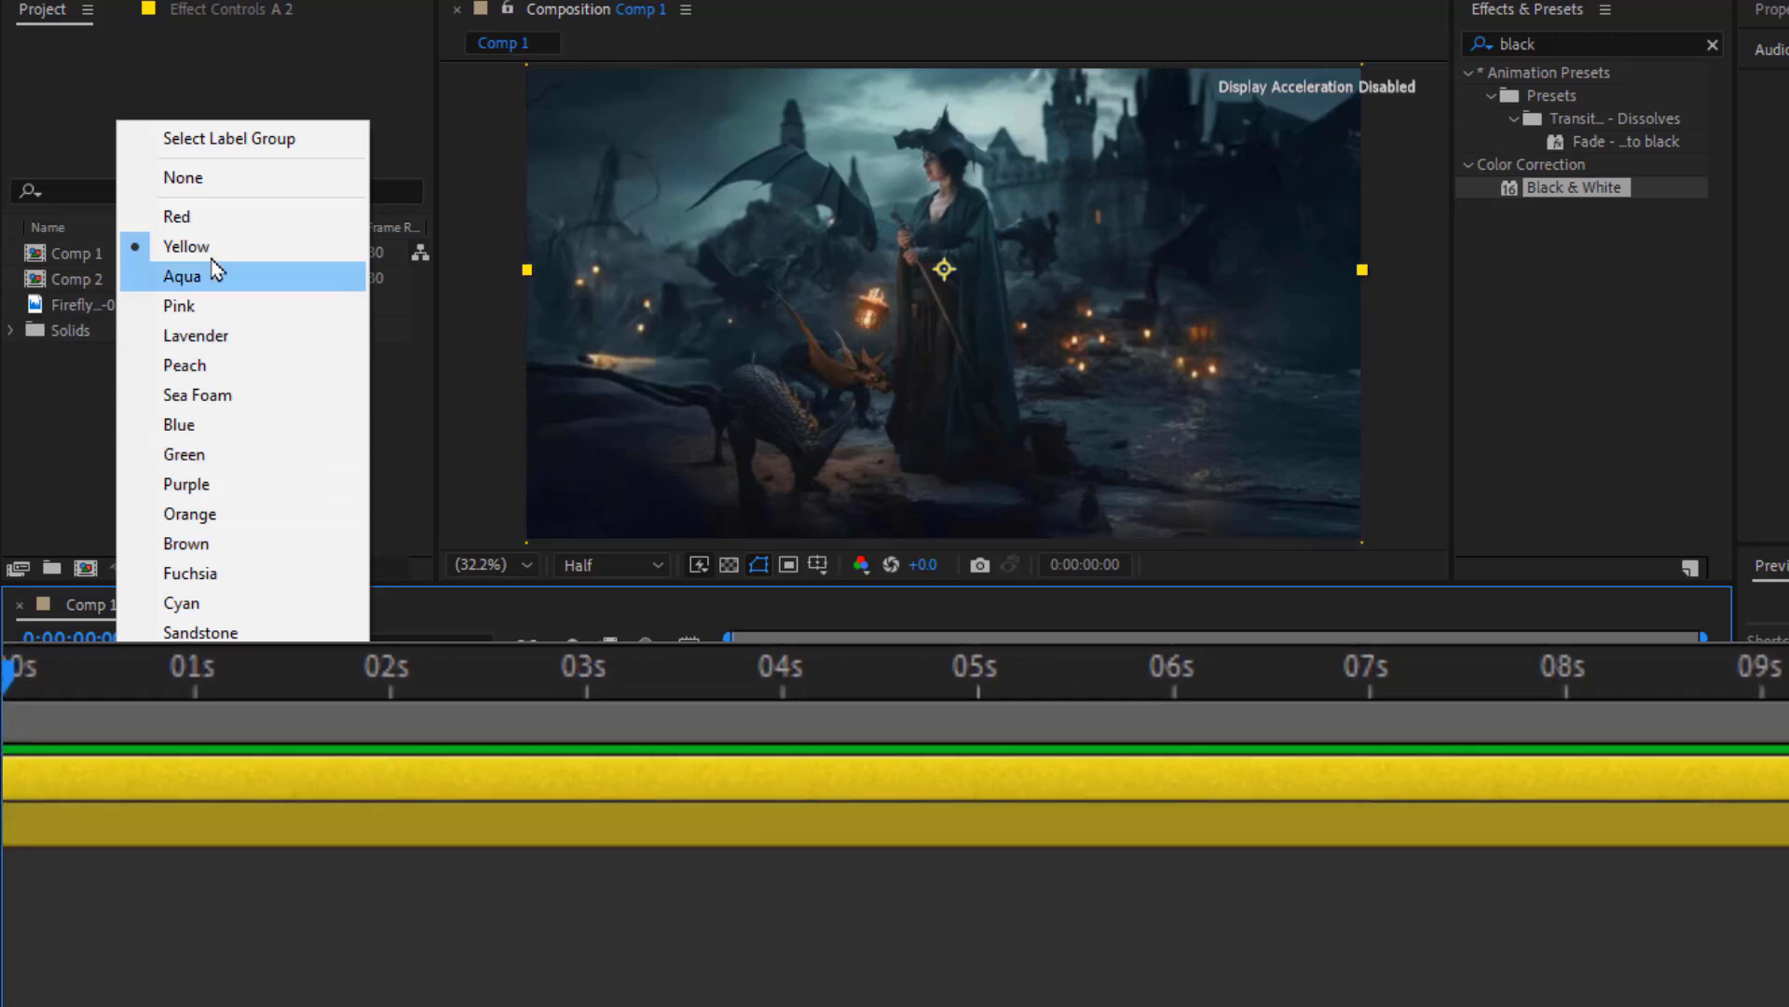
left_click(177, 217)
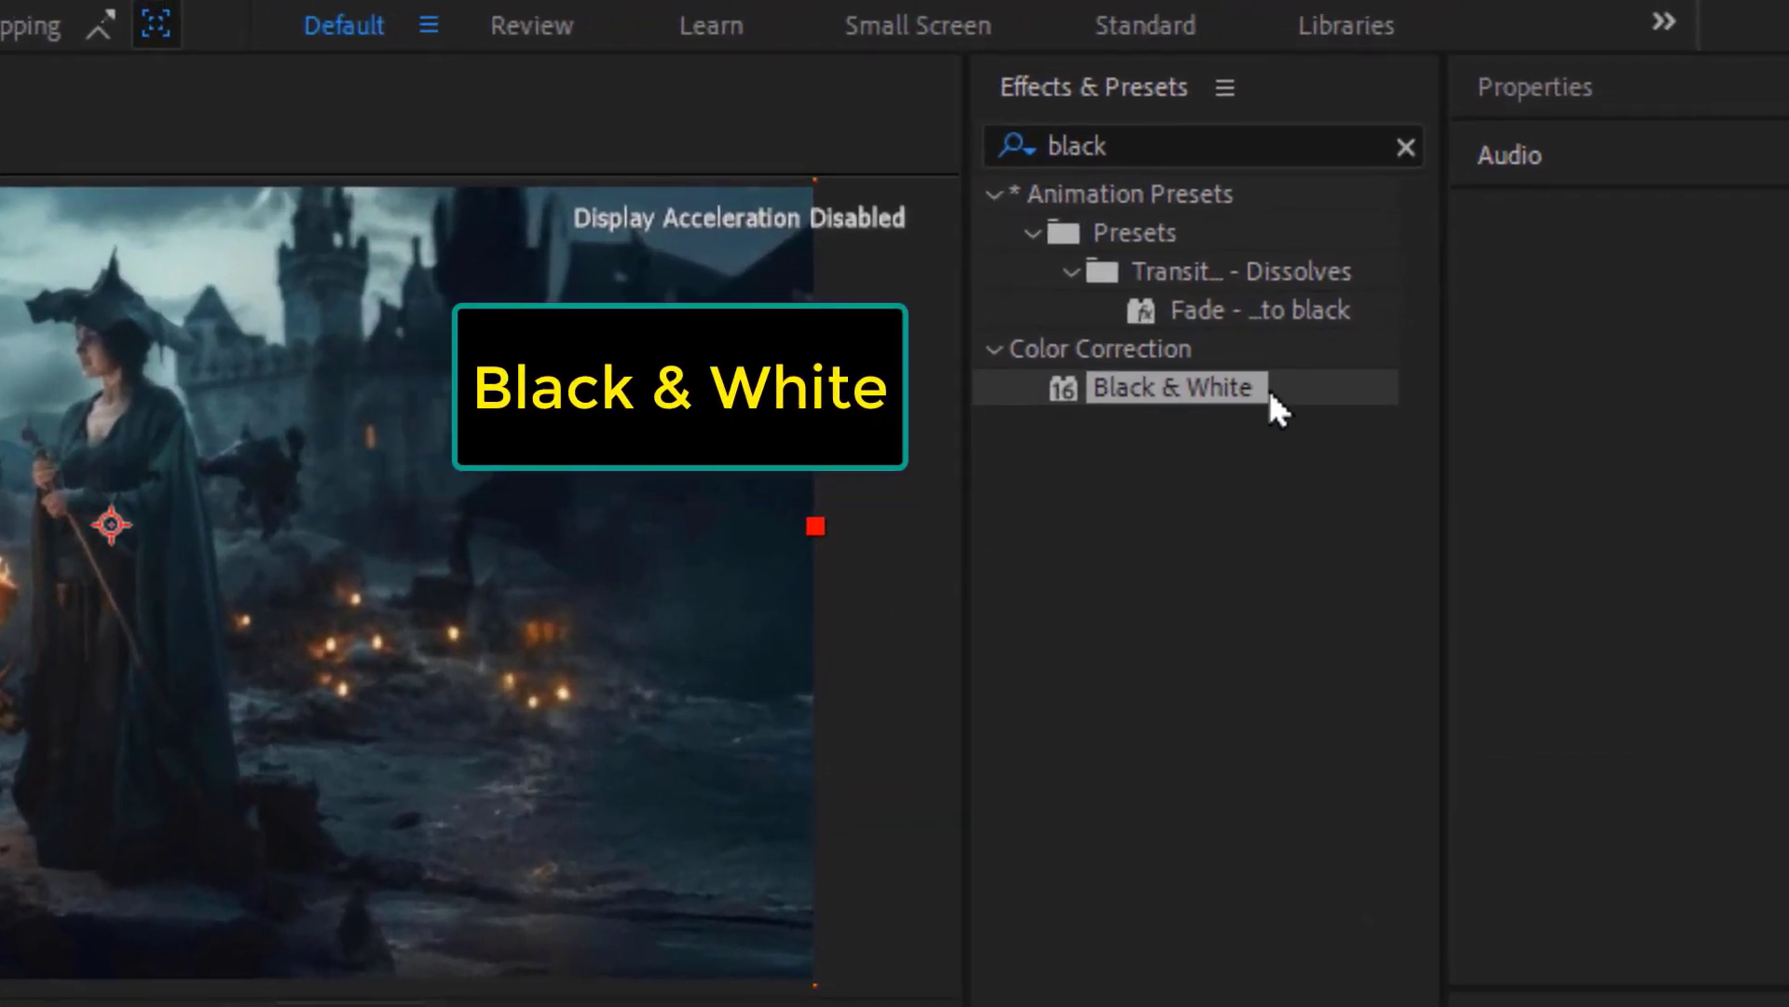
Apply Black & White to A 2 with Yellows set to -27
left_click_drag(1269, 392, 760, 651)
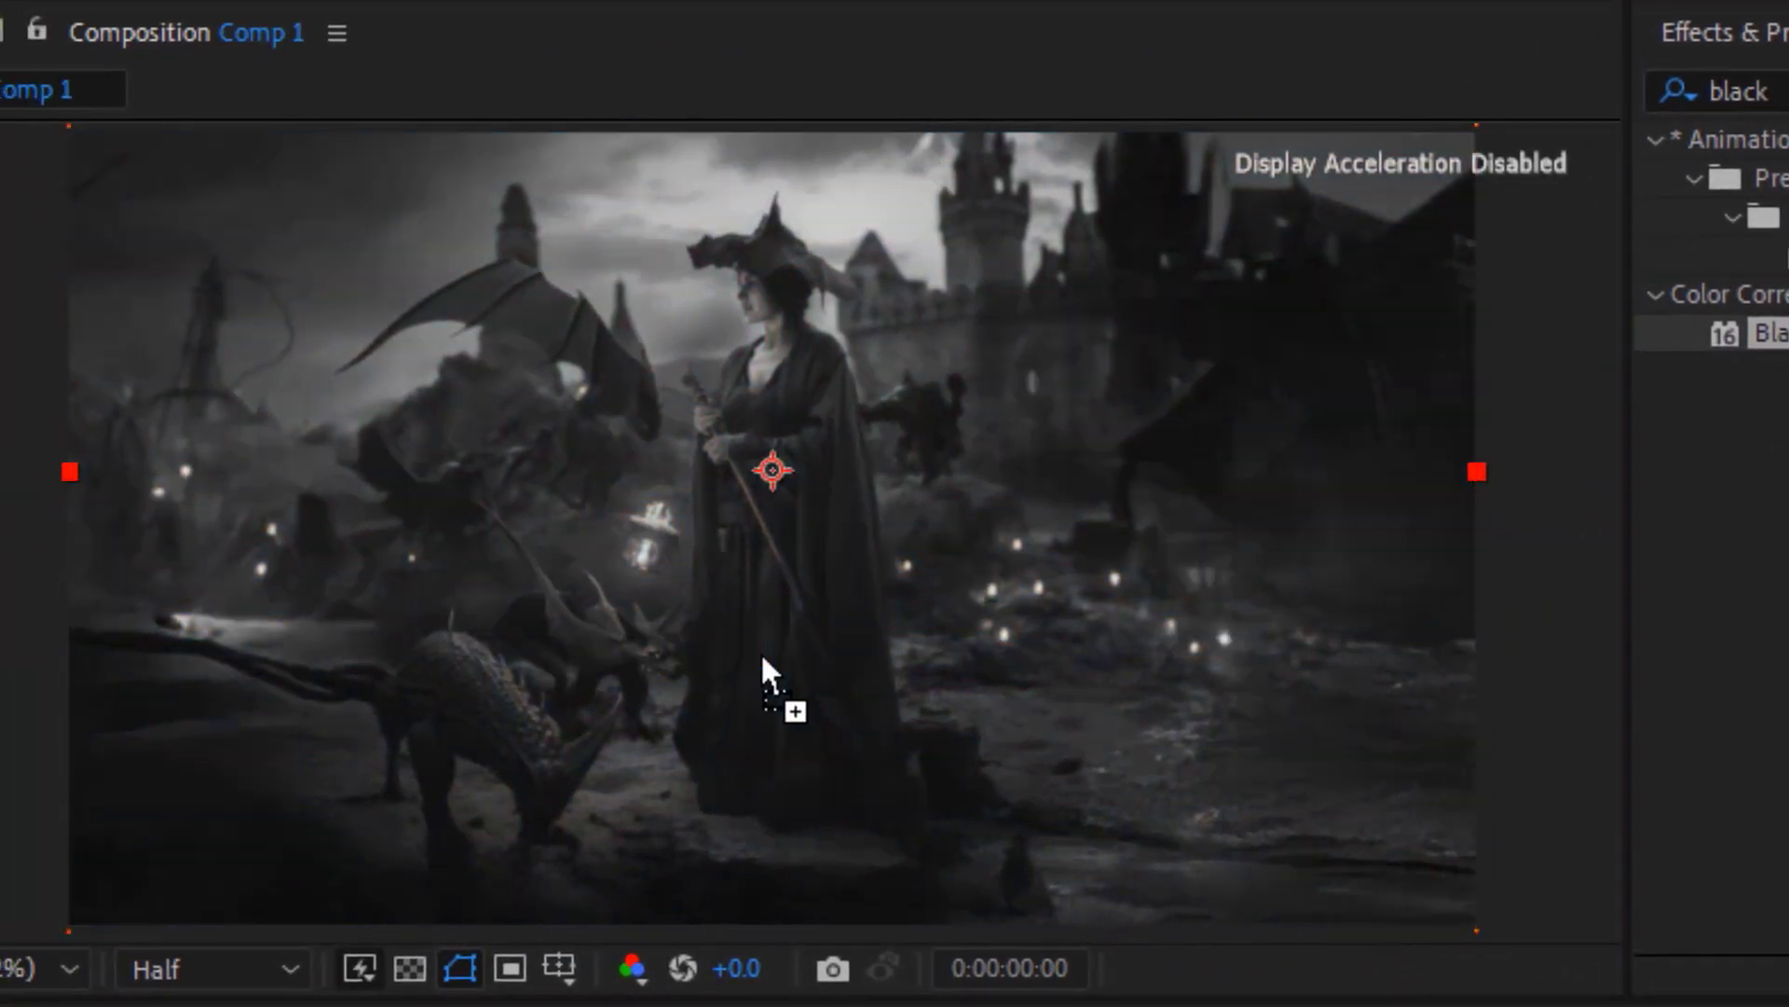
mouse_move(401, 248)
left_mouse_down()
mouse_move(244, 266)
mouse_move(442, 270)
left_mouse_up()
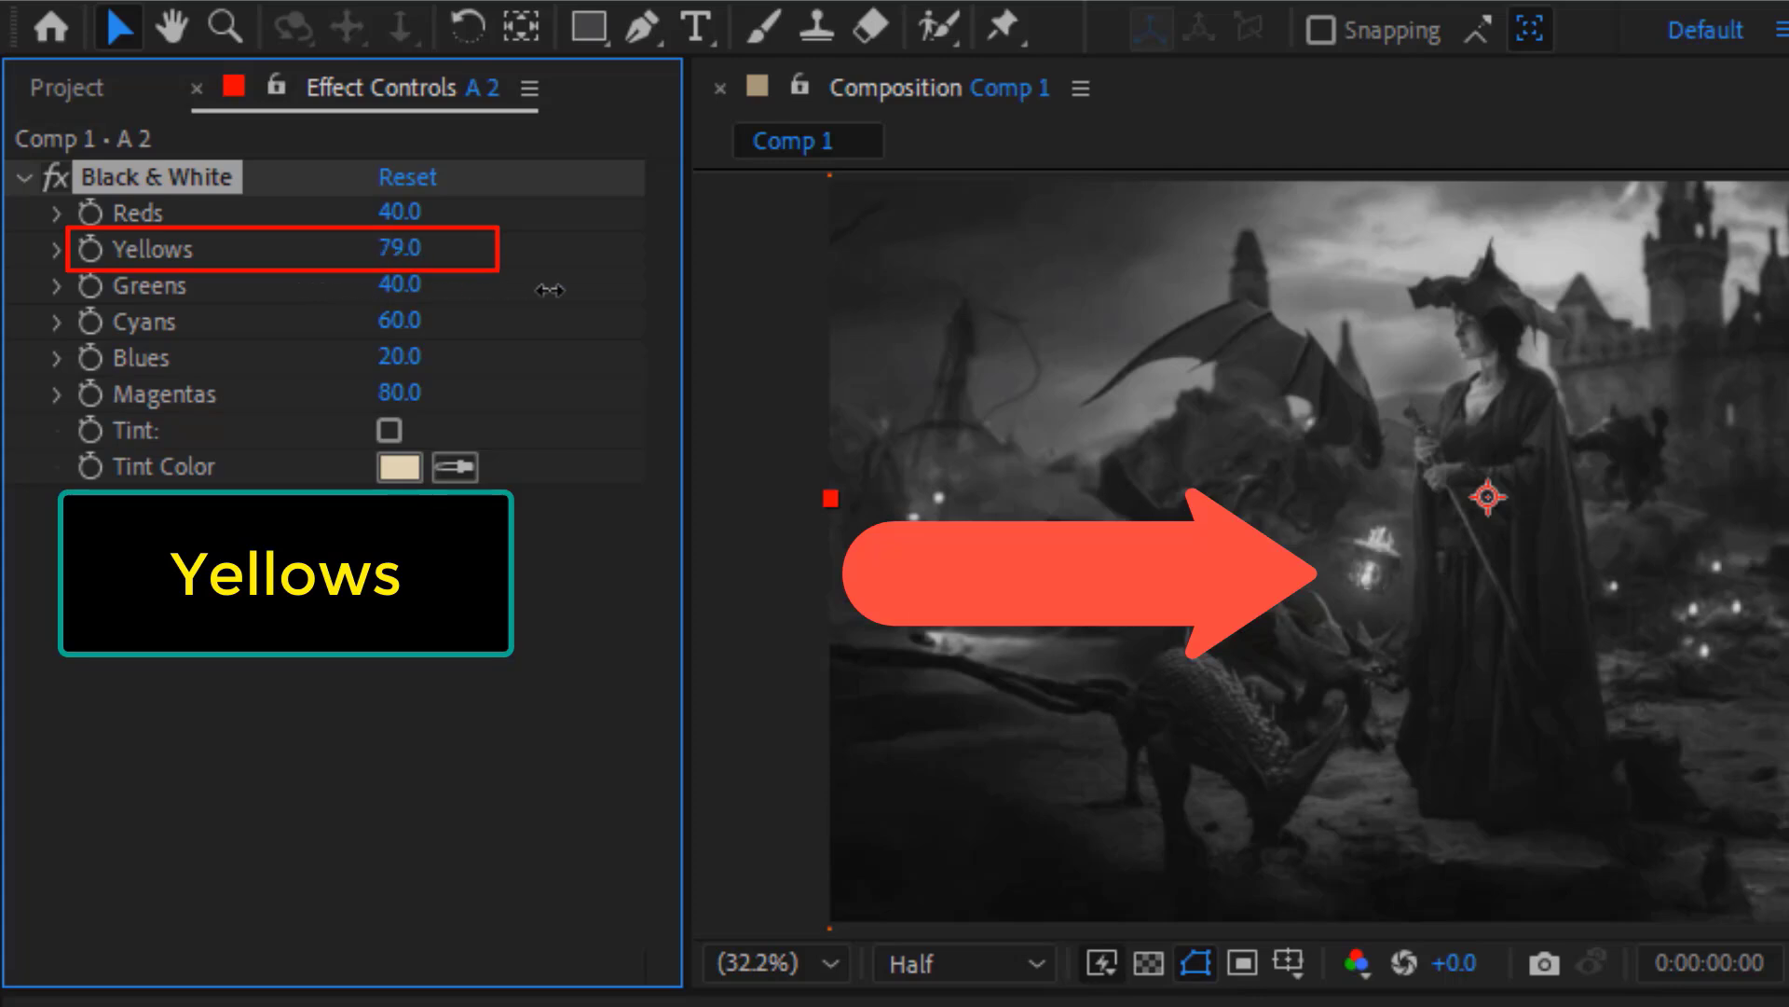
left_click(403, 244)
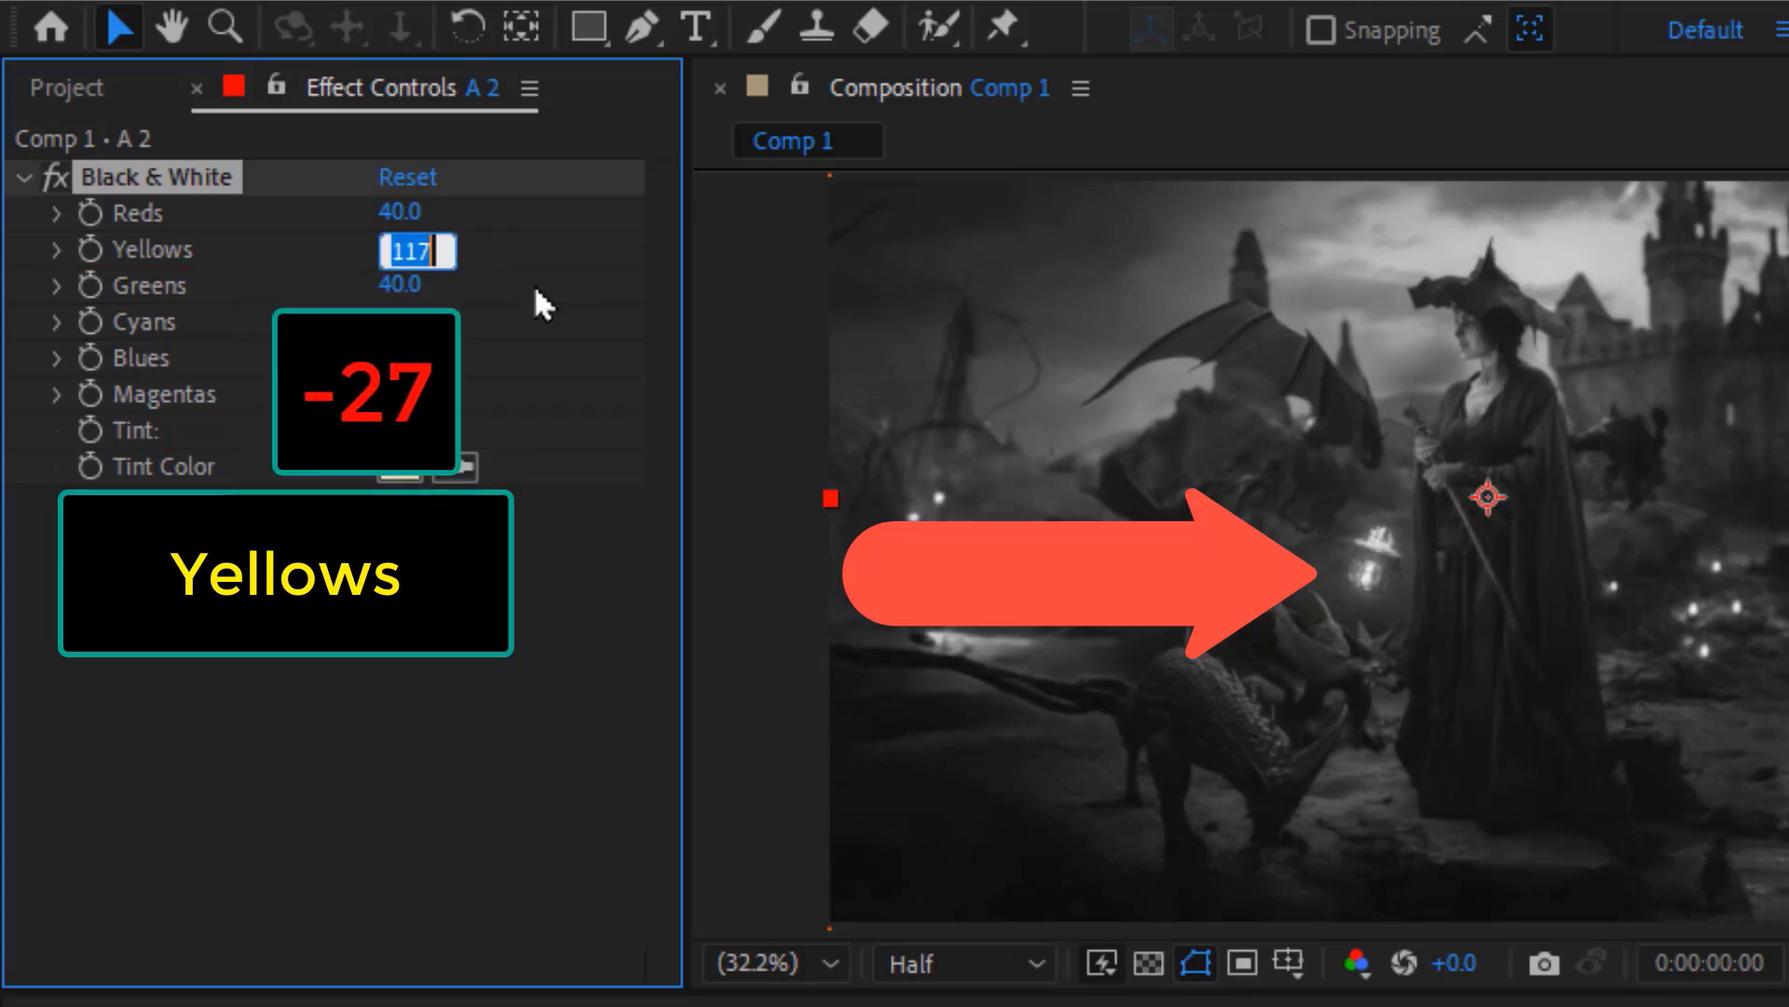
type("-27")
key("Return")
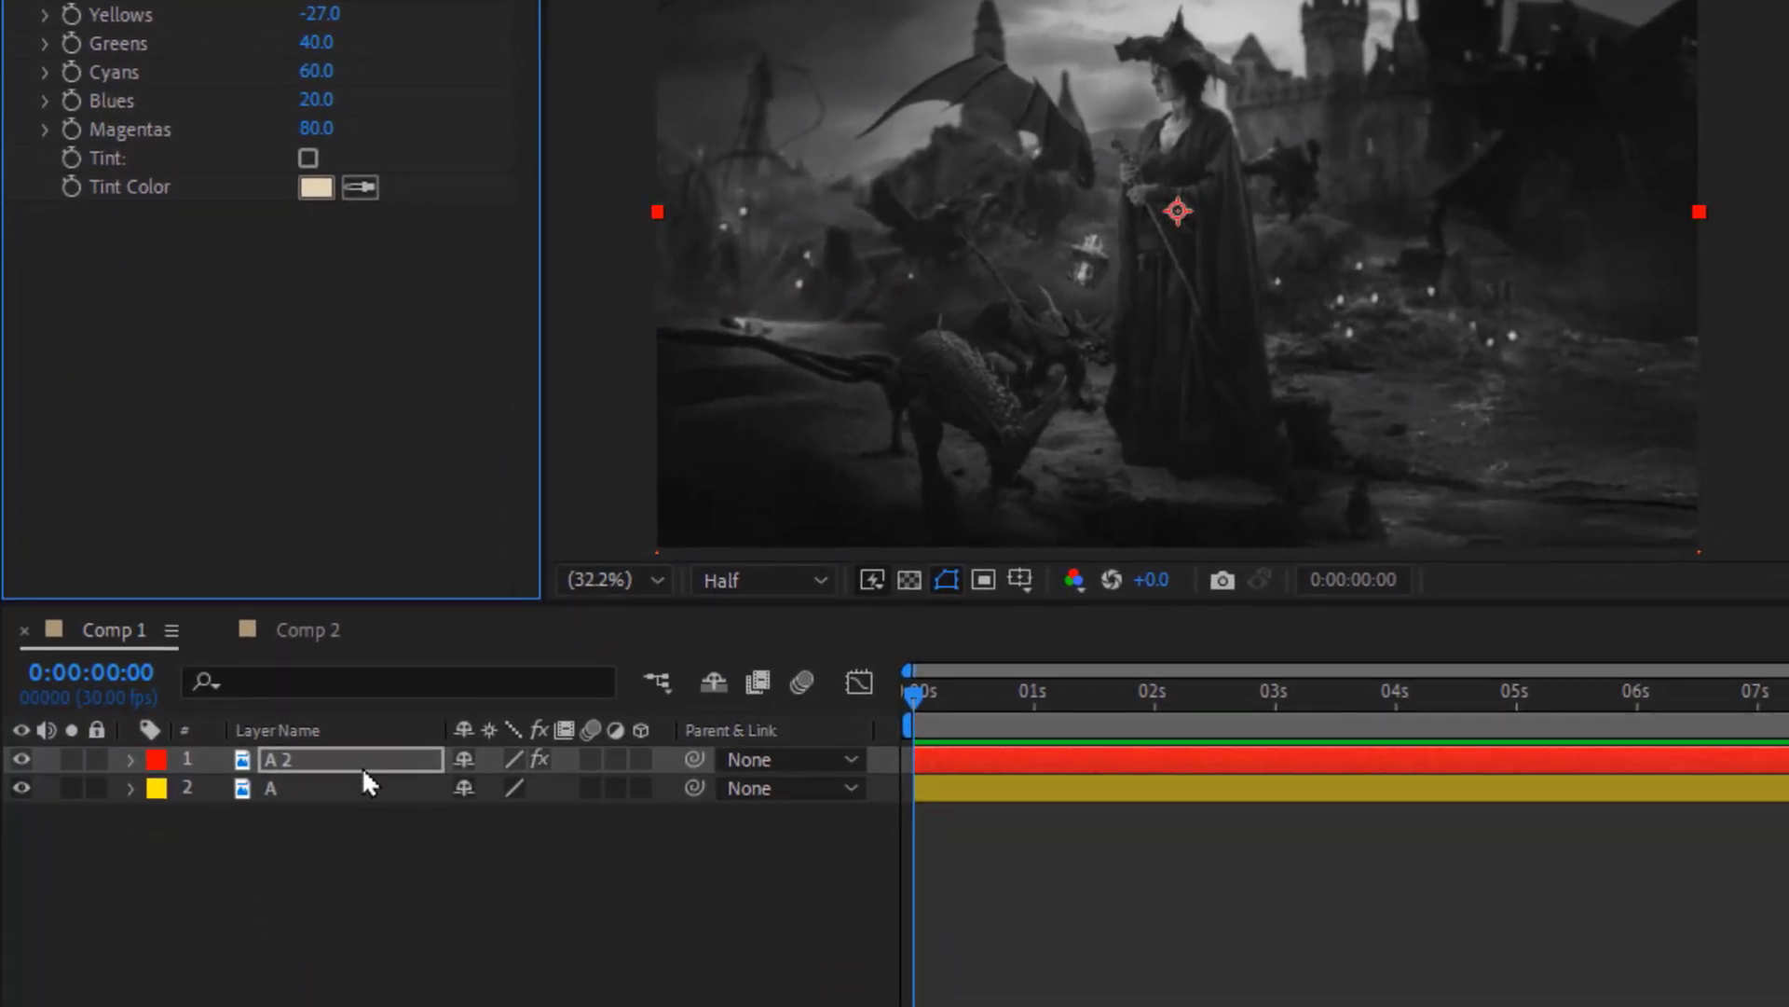
Move A 2 below layer A and make layer A start around 2 seconds
left_click_drag(363, 772, 368, 820)
left_click_drag(963, 759, 1142, 762)
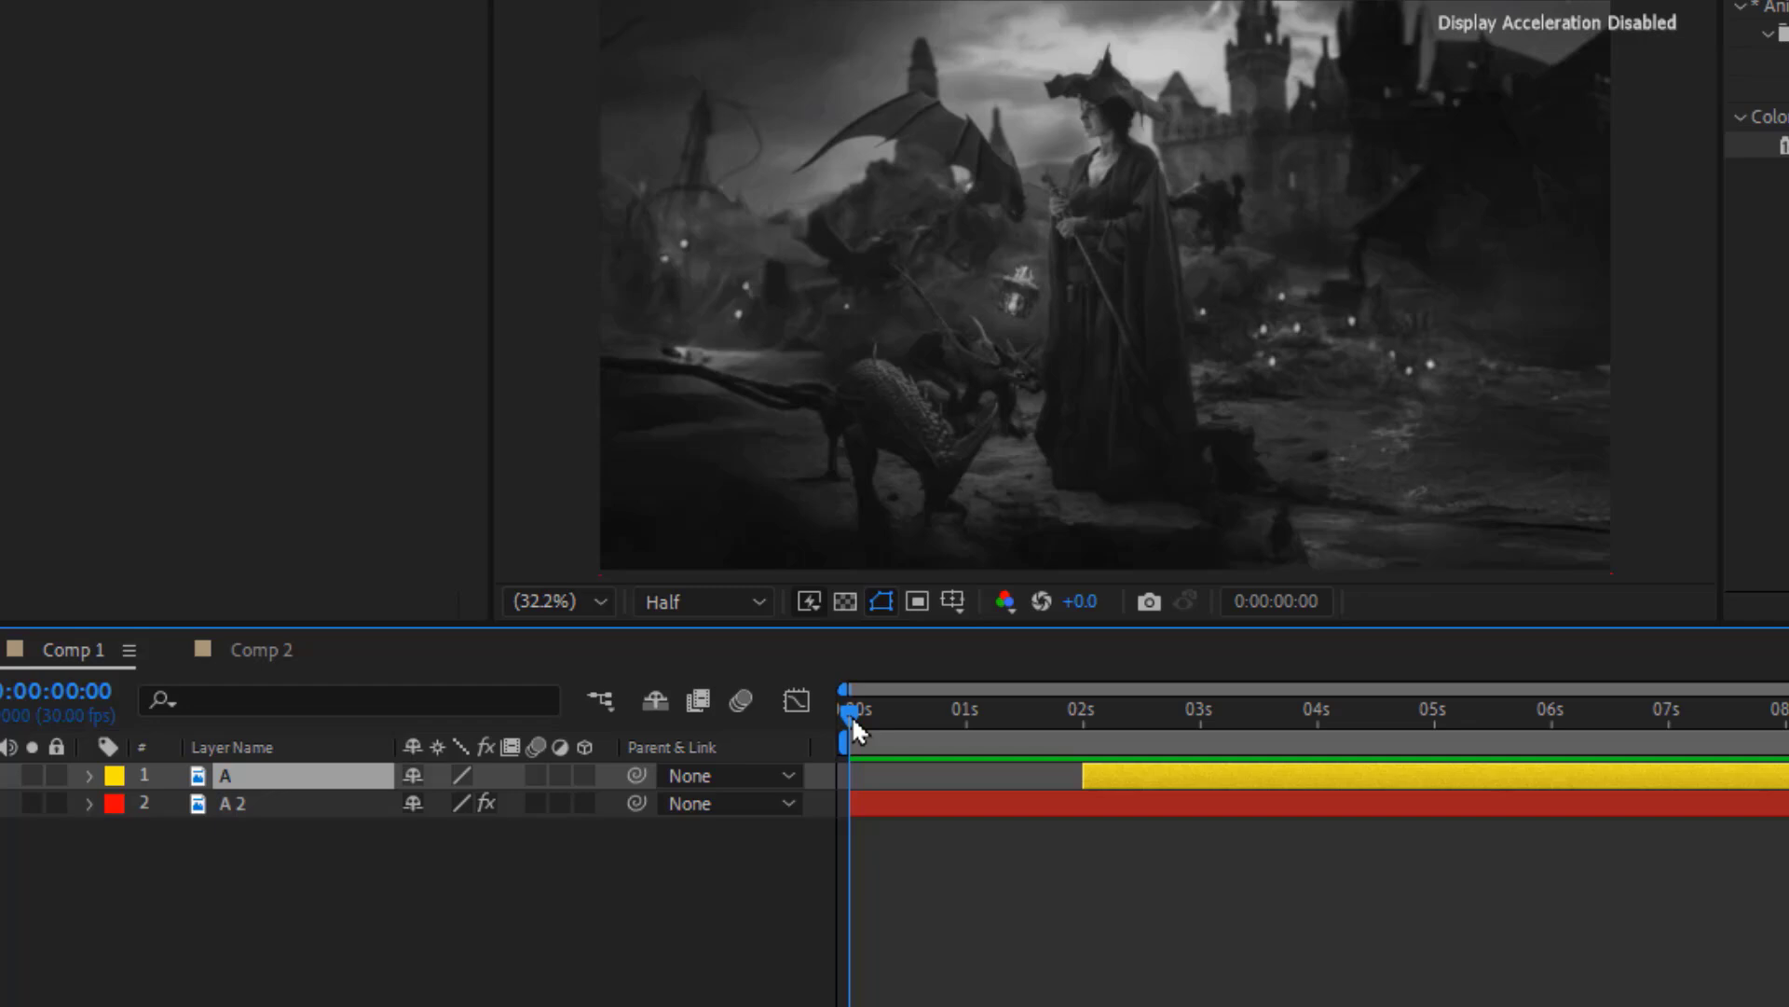
left_click_drag(930, 697, 898, 766)
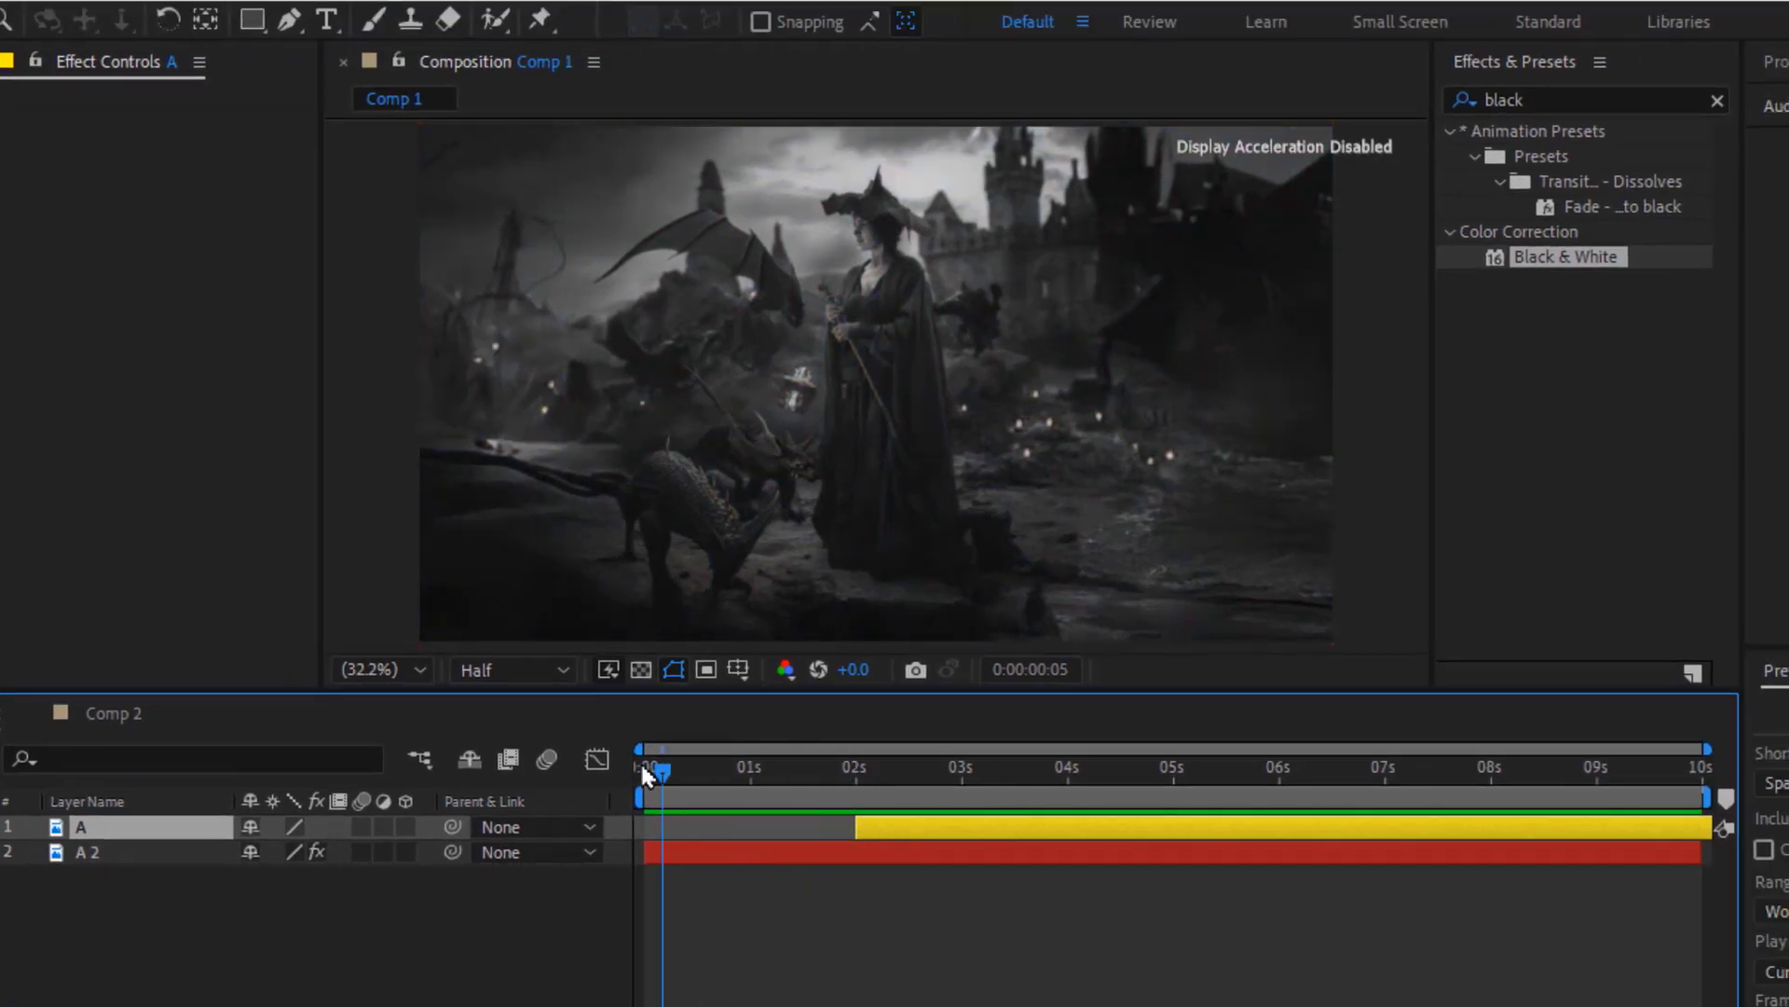
left_click(759, 982)
key("ctrl+y")
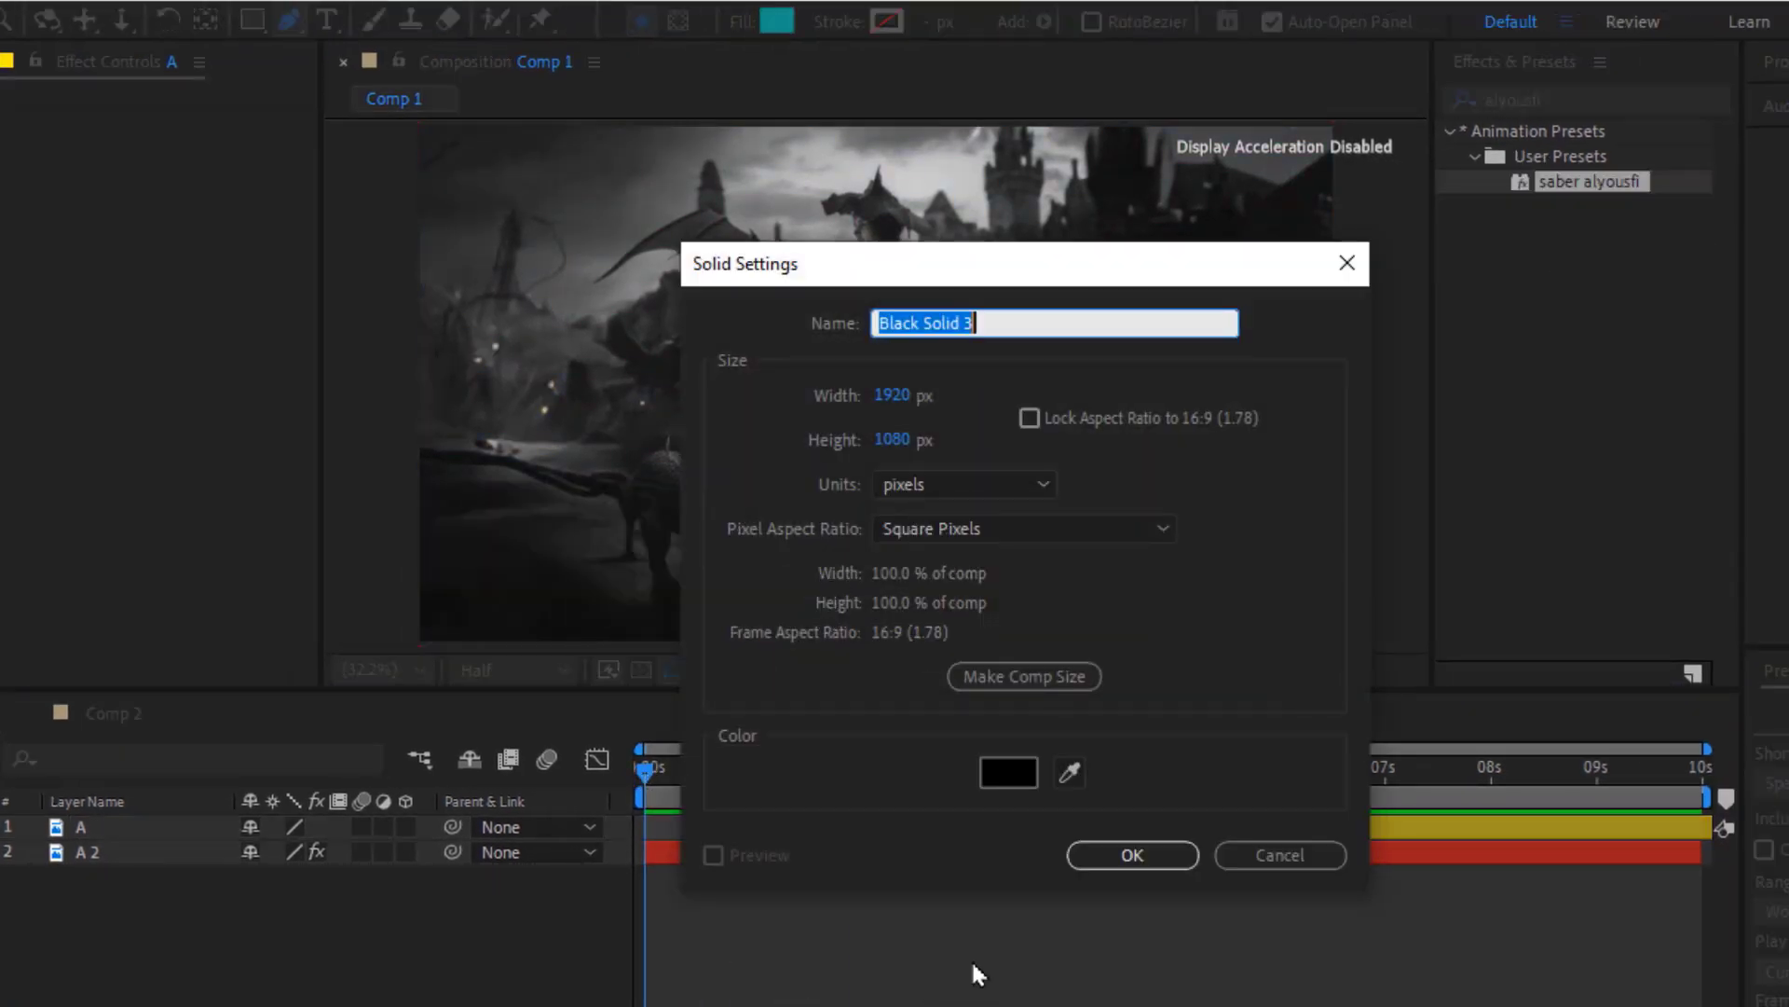
Create the black solid, apply the saber alyousfi preset to it, and fit the viewer
left_click(1092, 867)
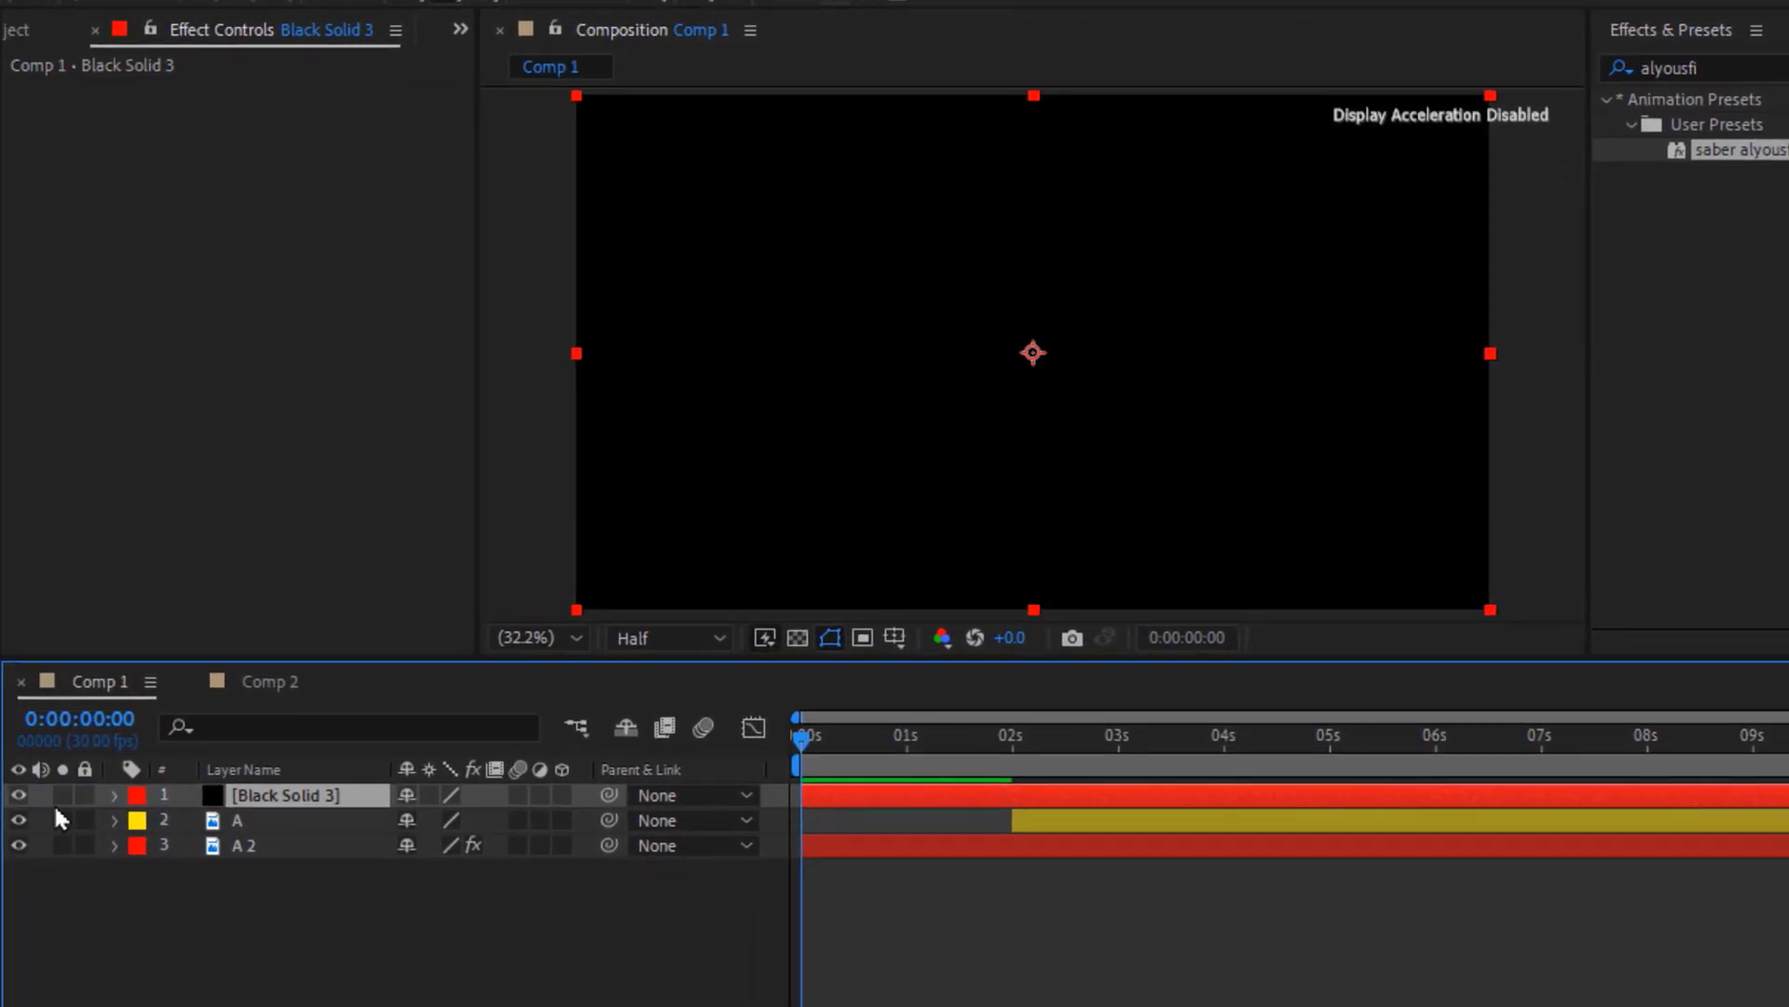
left_click(20, 795)
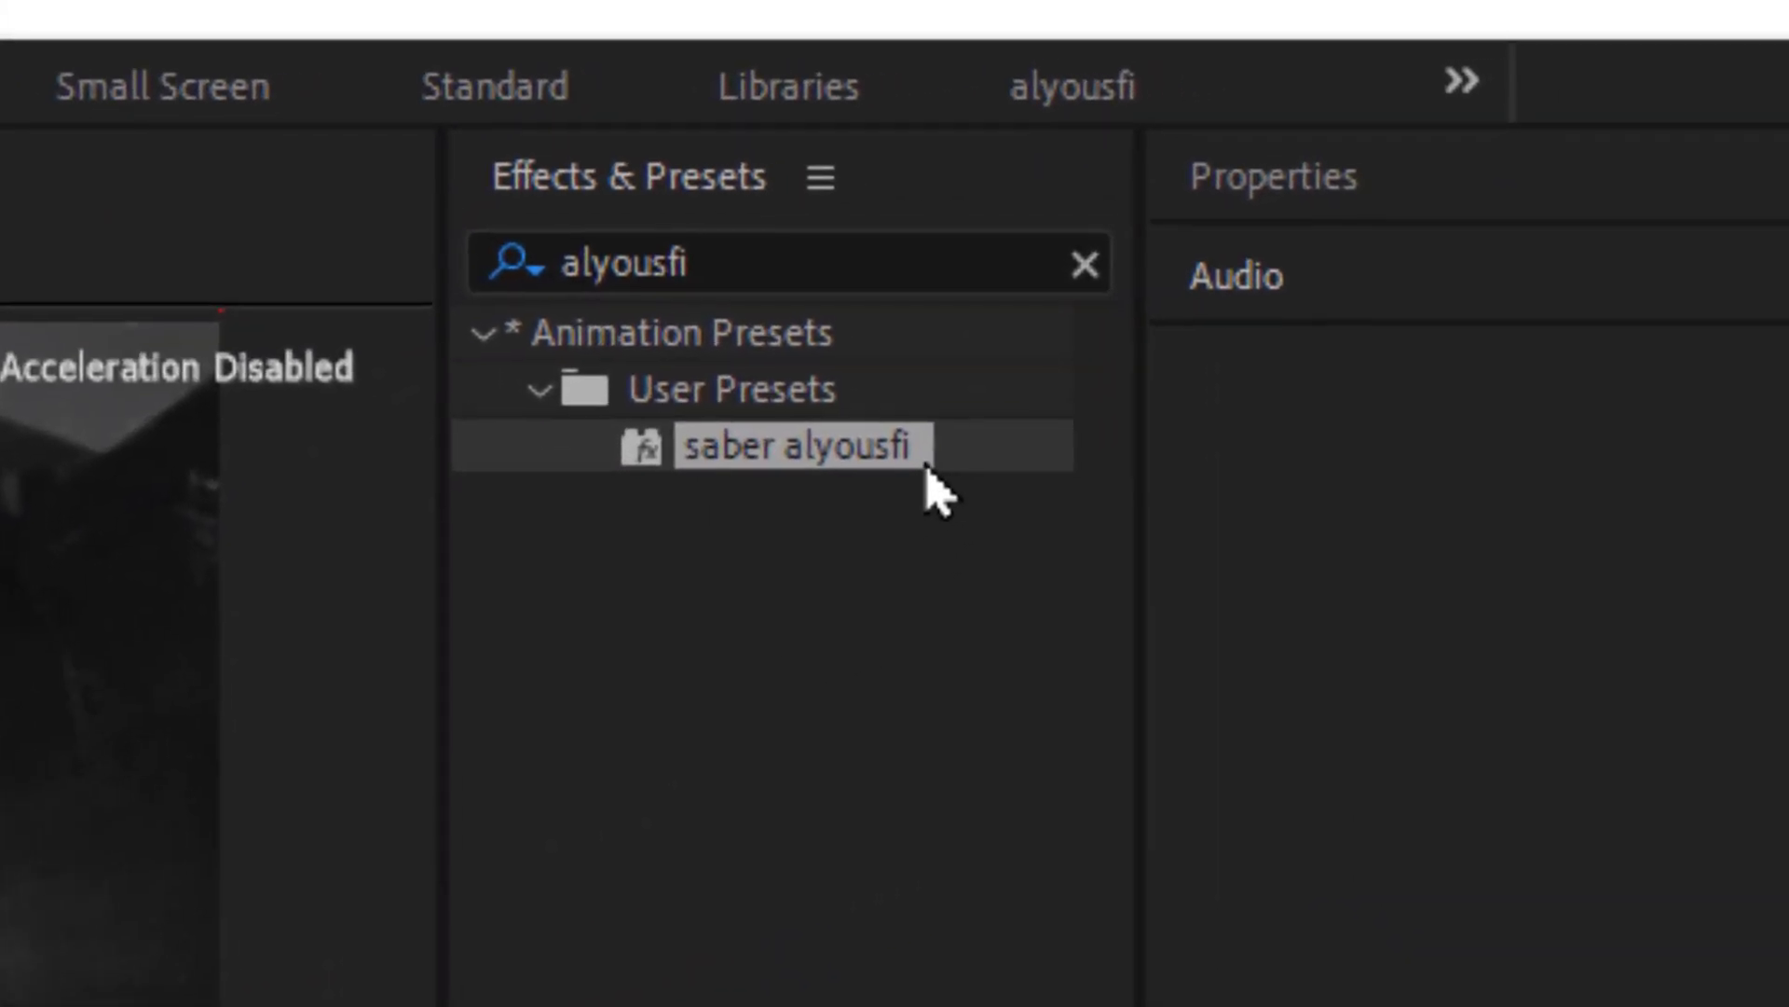
mouse_move(1734, 150)
left_mouse_down()
mouse_move(1516, 374)
mouse_move(885, 799)
left_mouse_up()
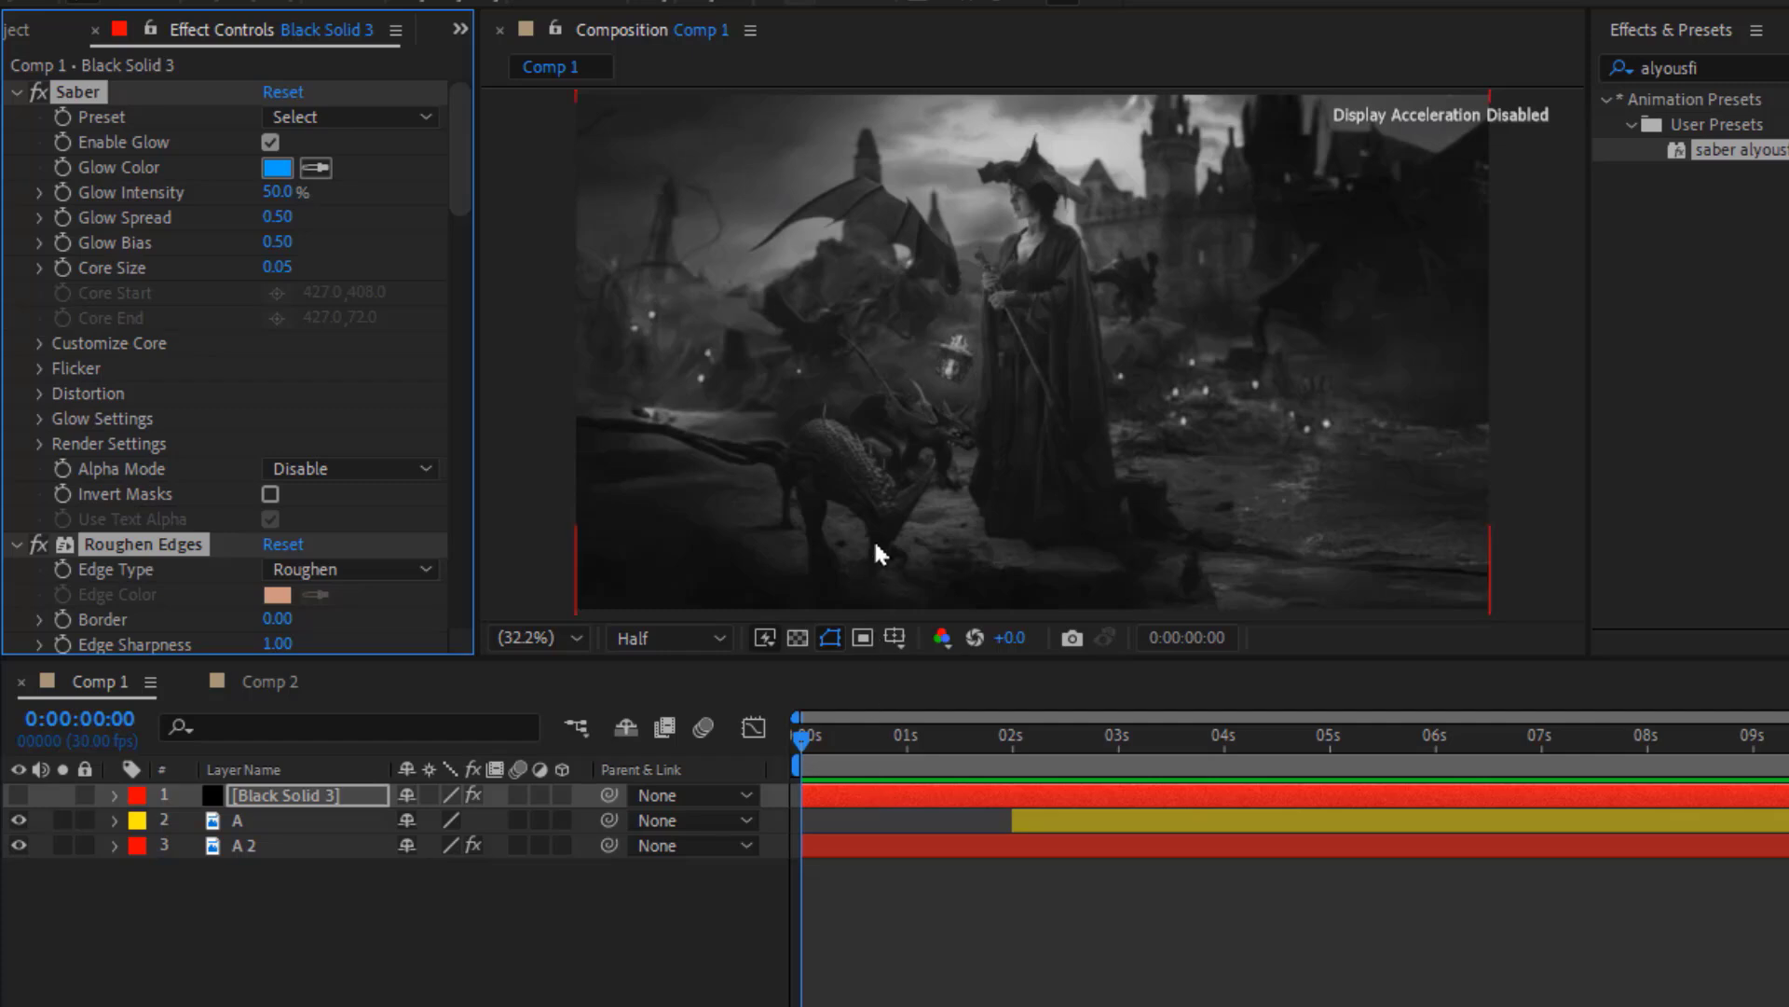
left_click_drag(879, 553, 958, 486)
left_click_drag(1086, 421, 1130, 322)
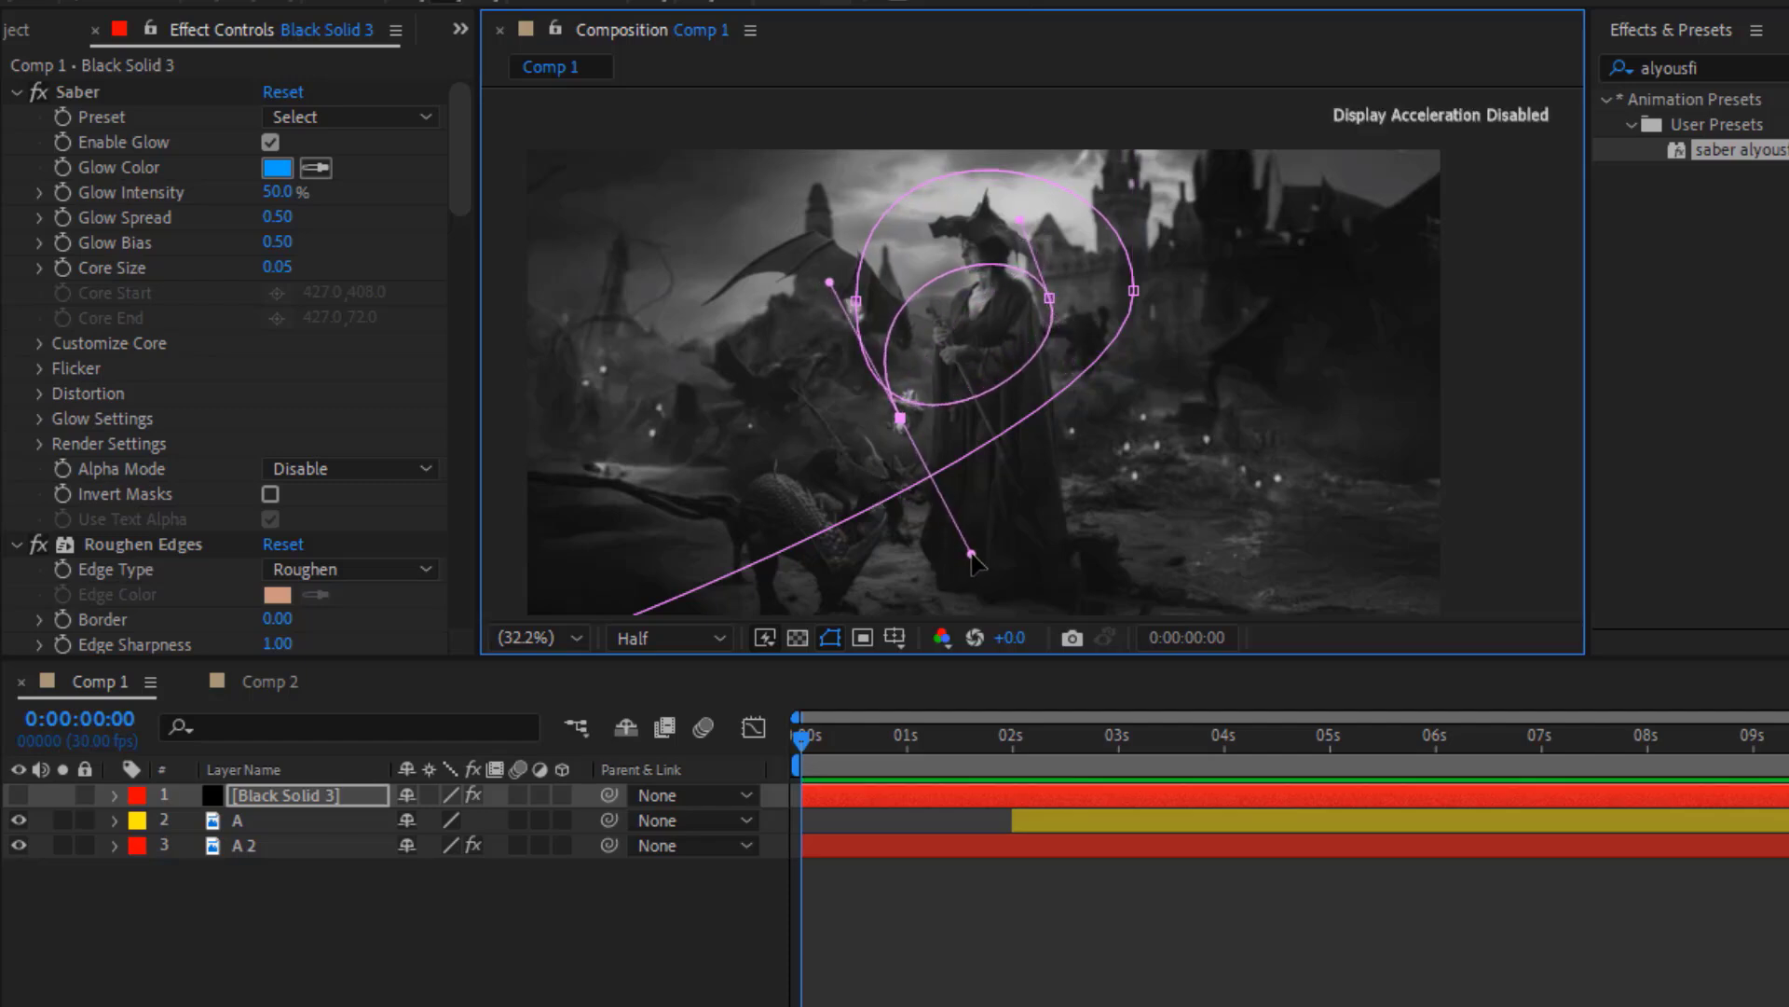
left_click(565, 643)
left_click(589, 116)
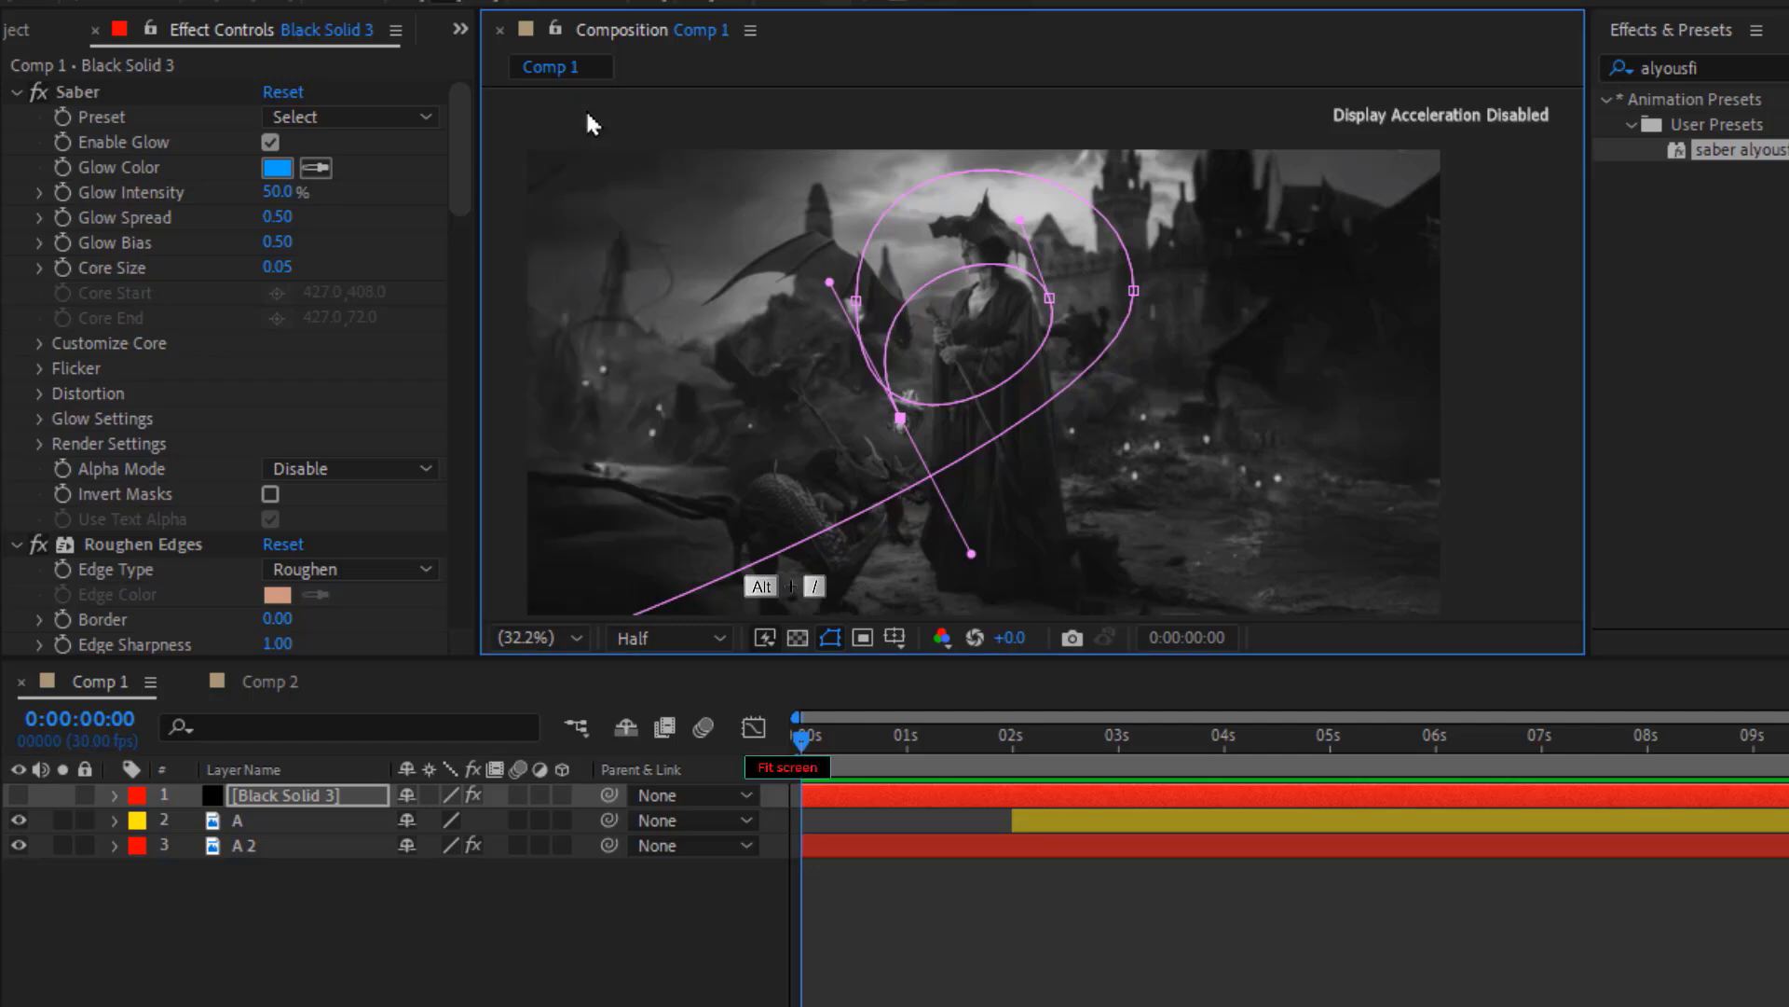
left_click(834, 884)
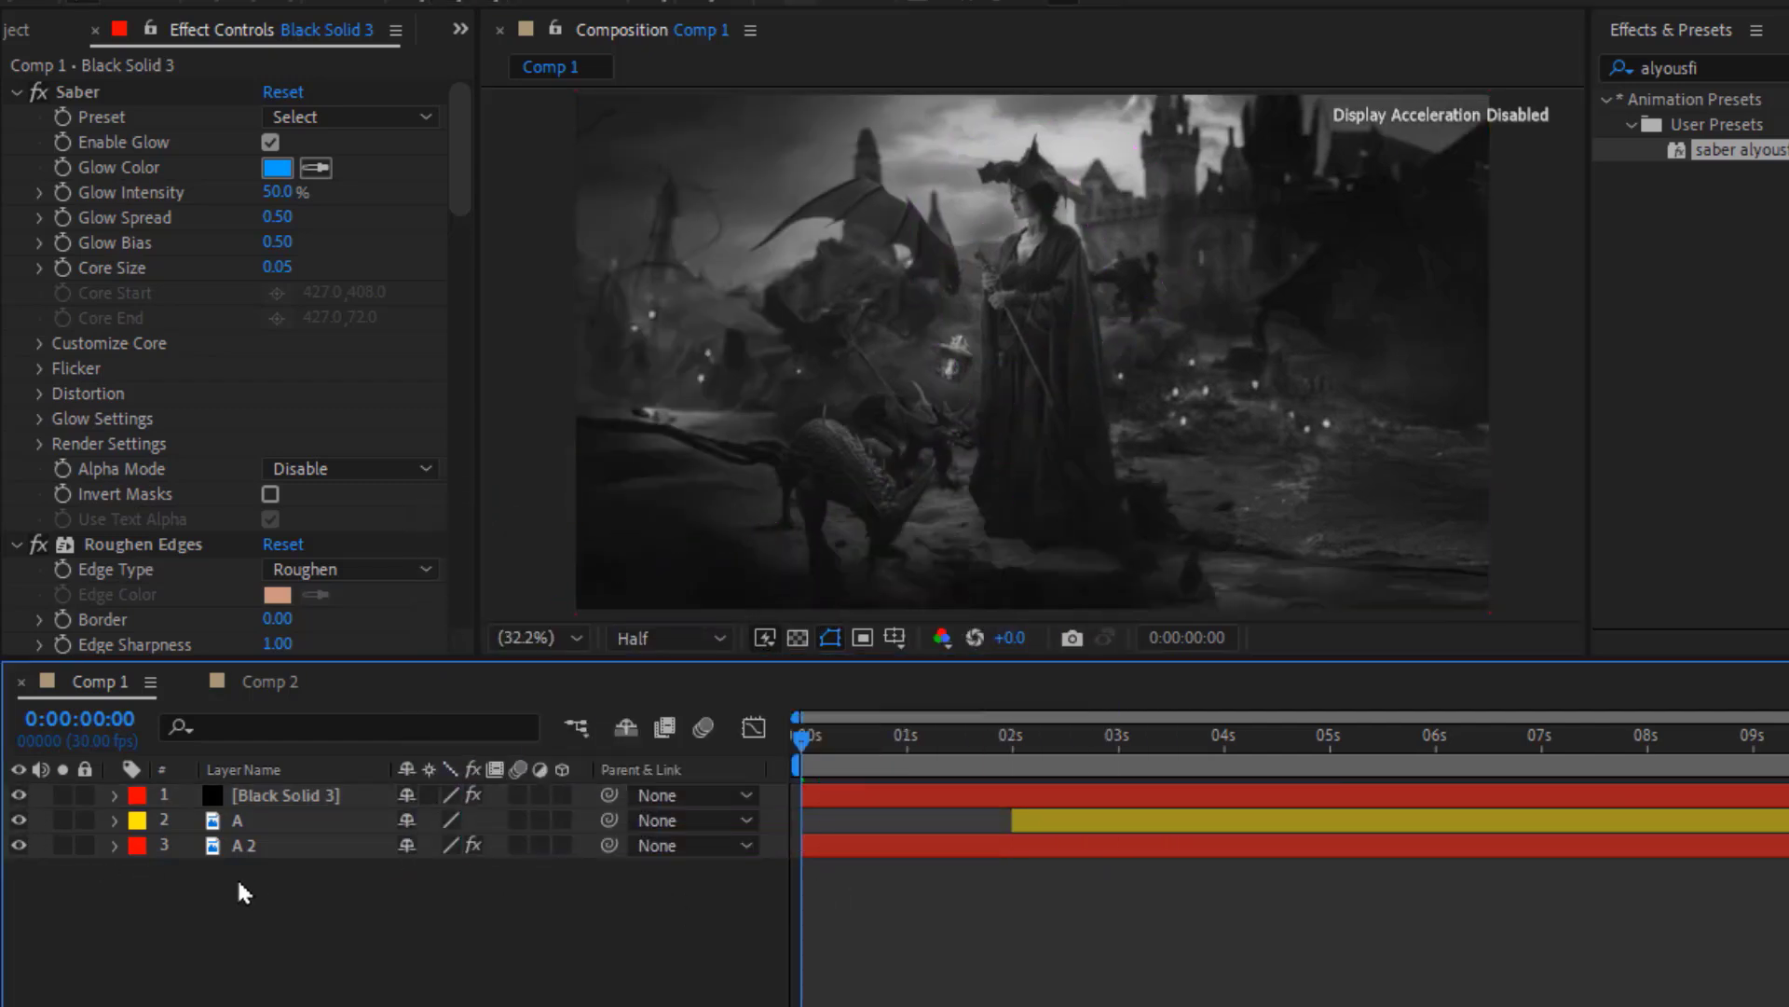
Set Black Solid 3's blend mode to Screen and scrub forward to preview the glow
key("F4")
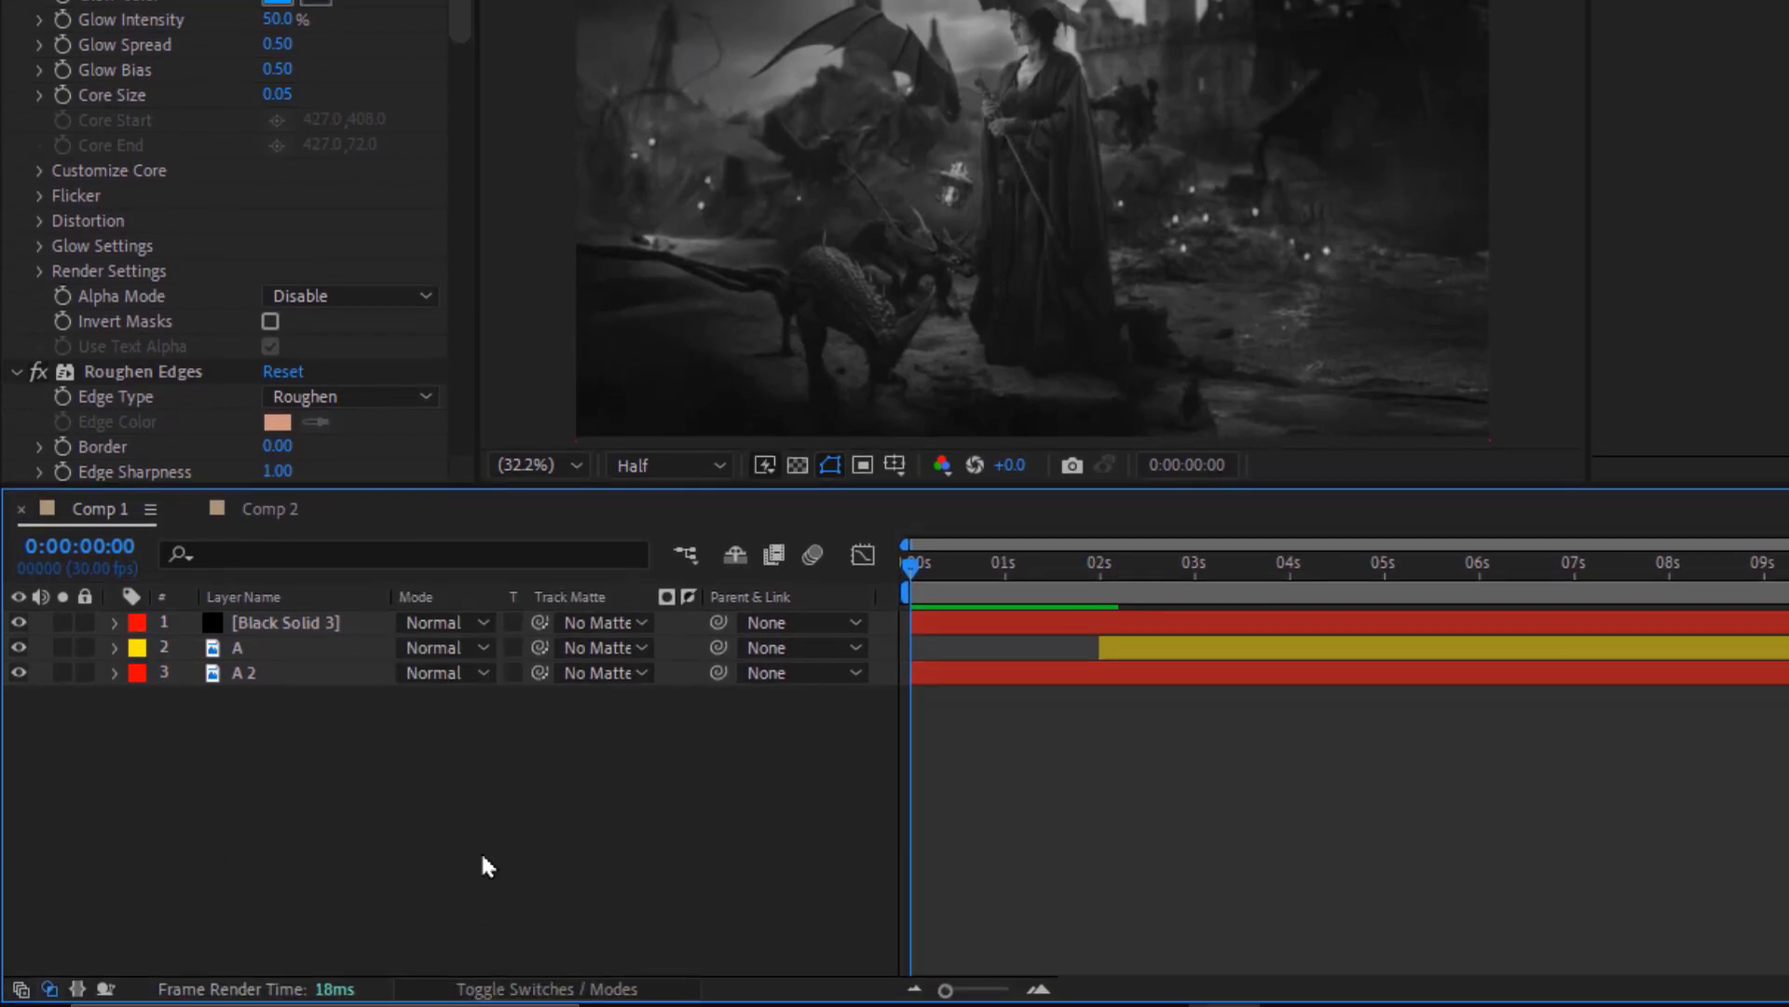
left_click(453, 682)
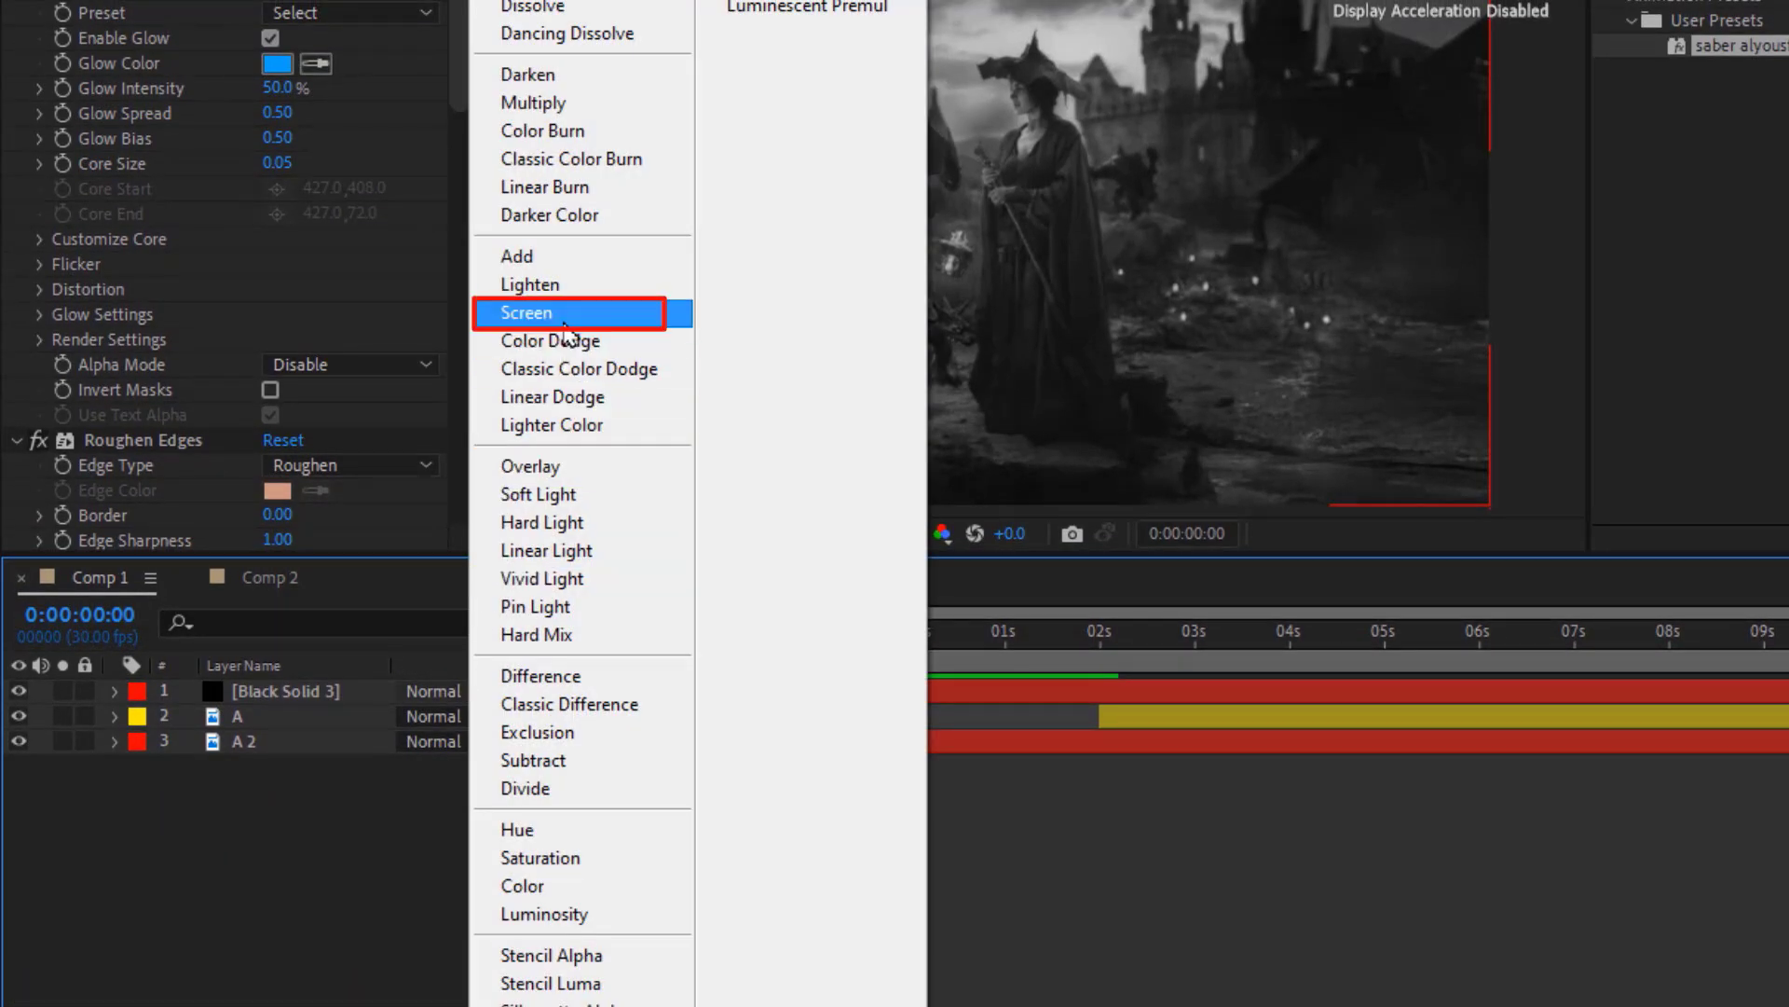
left_click(540, 313)
left_click(750, 803)
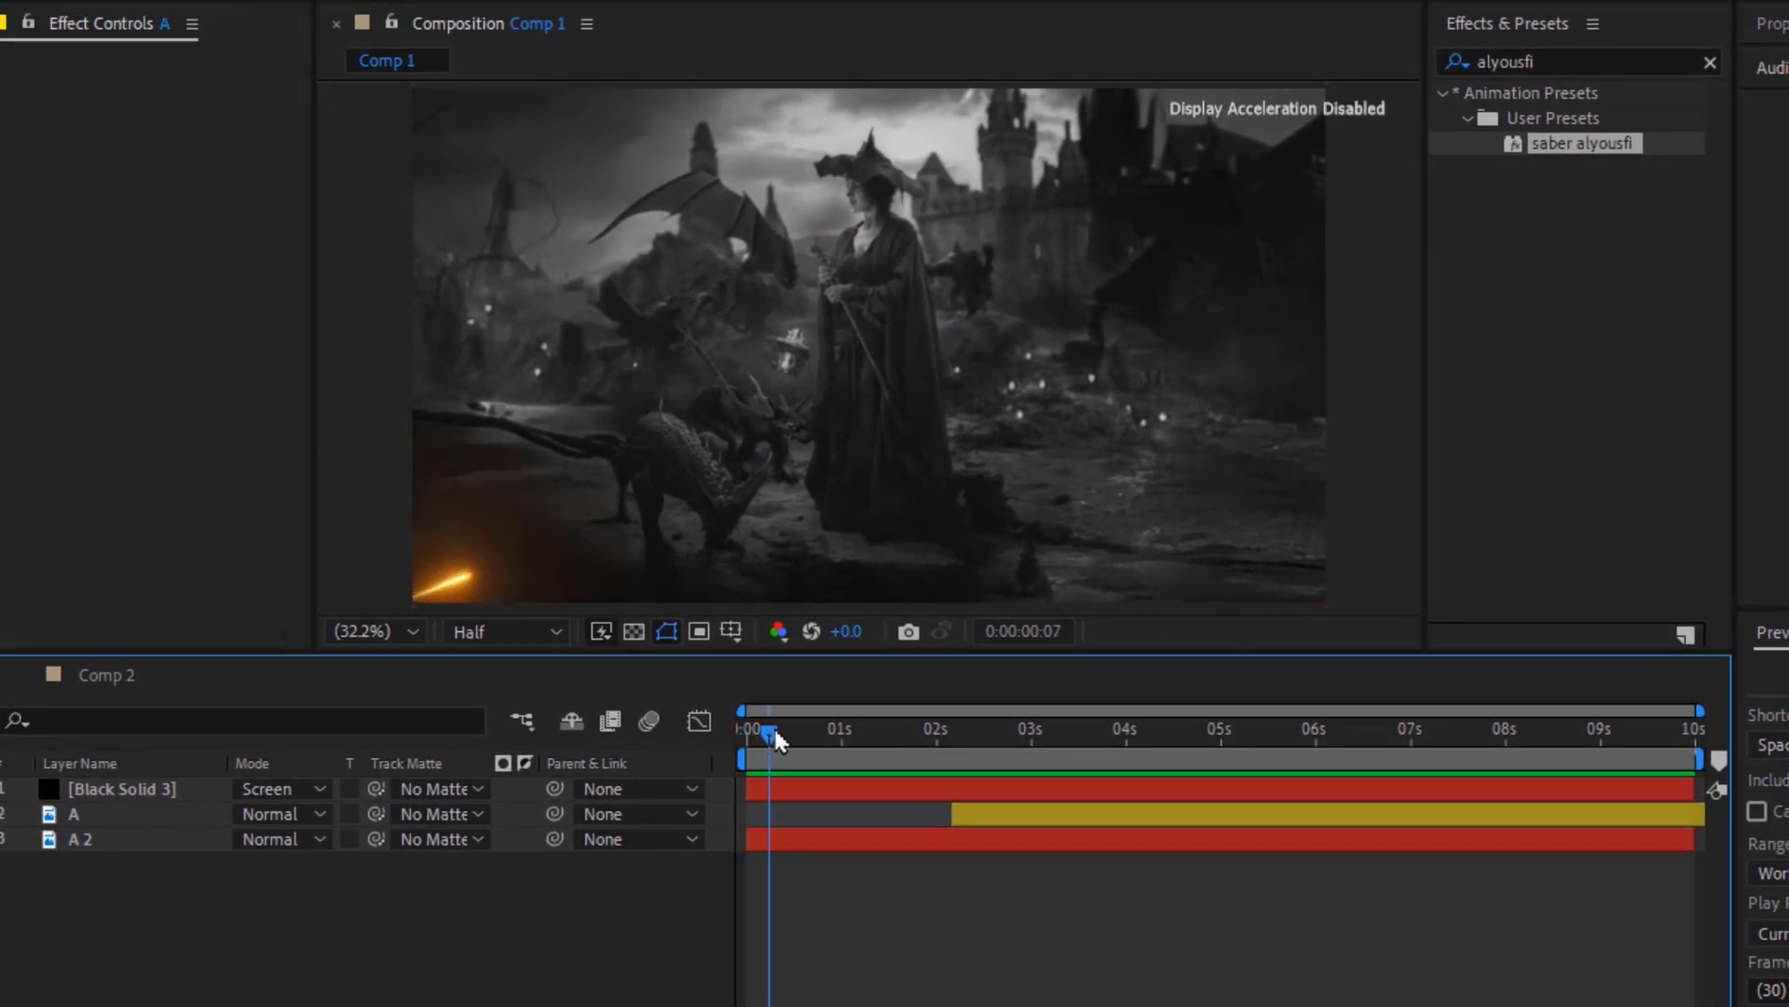
mouse_move(775, 733)
left_mouse_down()
mouse_move(933, 736)
mouse_move(820, 734)
mouse_move(930, 781)
left_mouse_up()
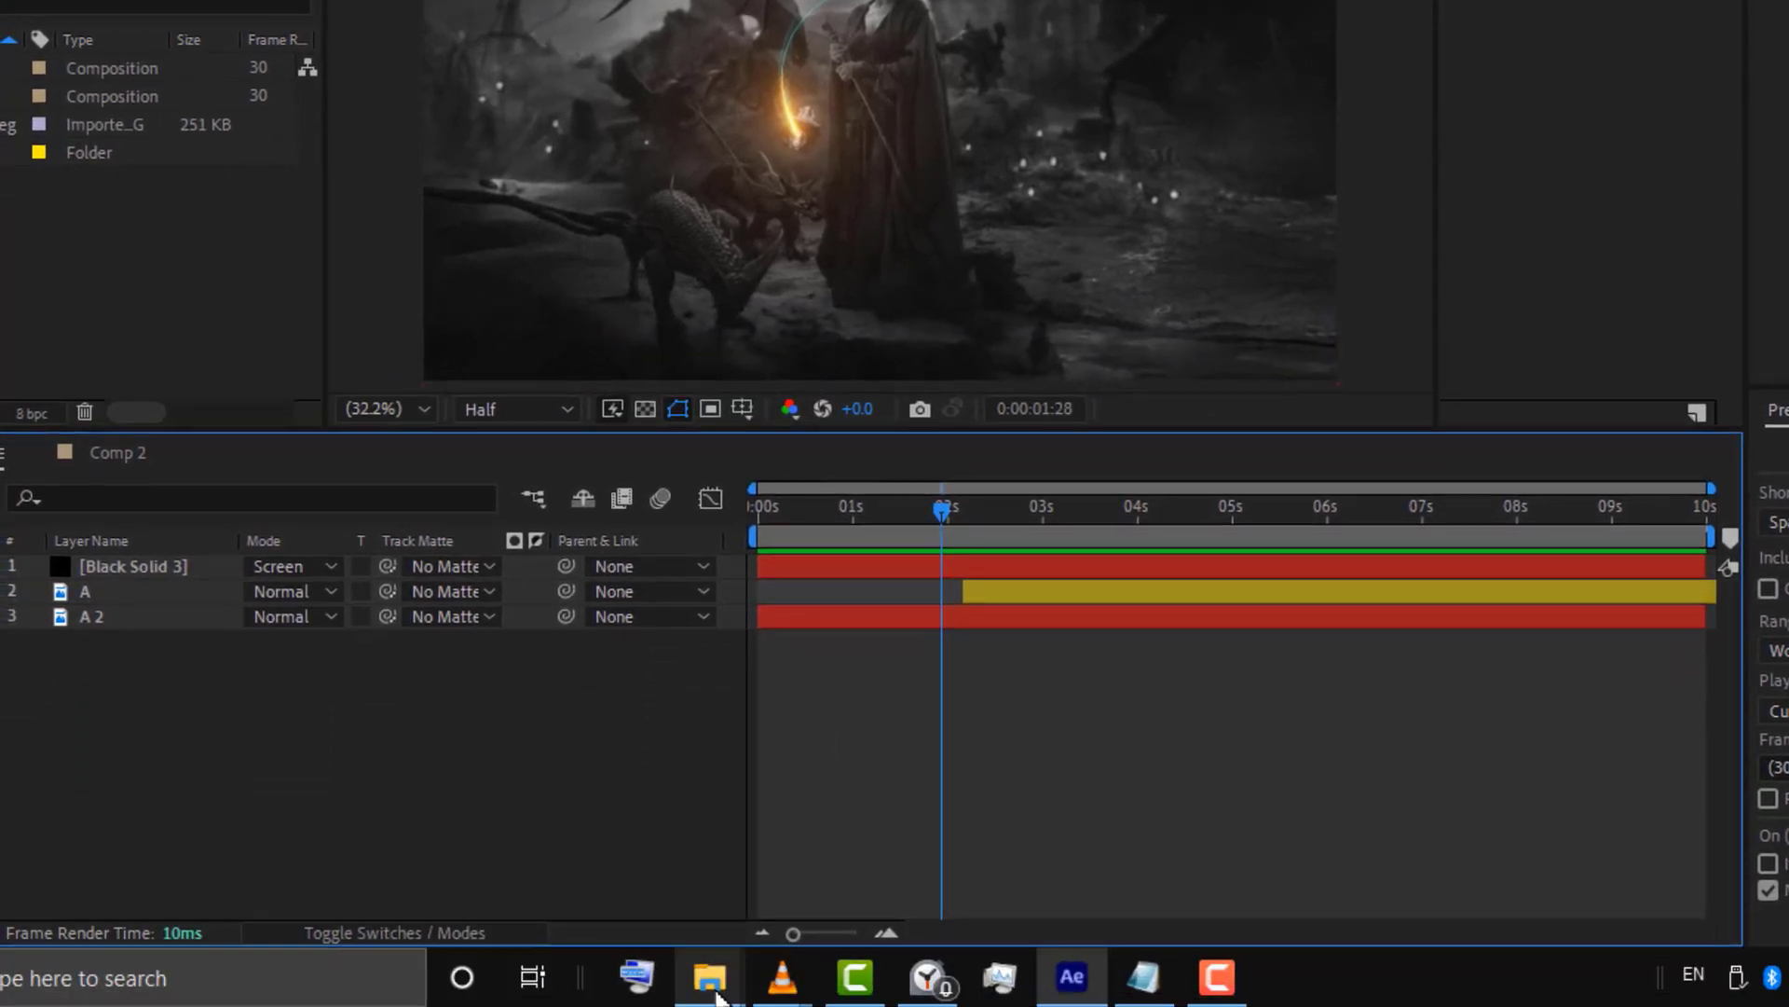
Drag tools.aep from the projects folder into the After Effects Project panel
mouse_move(717, 996)
left_click(815, 869)
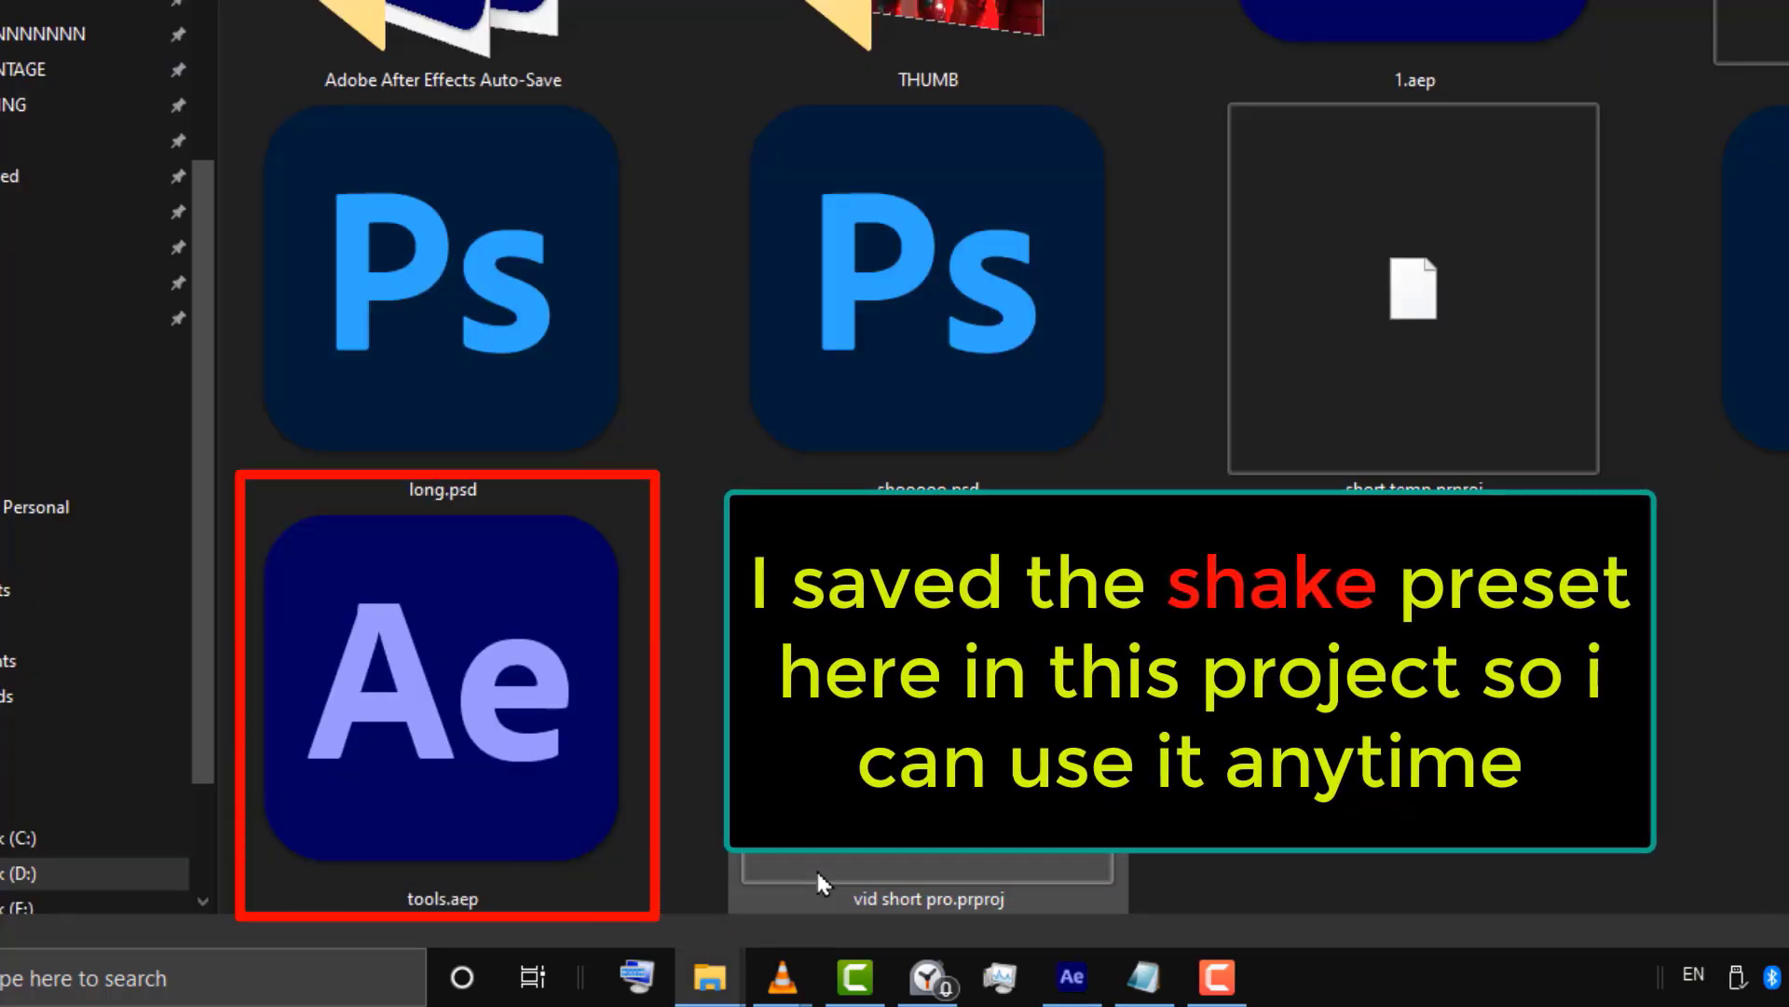
mouse_move(550, 735)
left_mouse_down()
mouse_move(375, 730)
mouse_move(310, 384)
left_mouse_up()
Copy the twitch layer from the shake composition in tools.aep and paste it into Comp 1
left_click(16, 265)
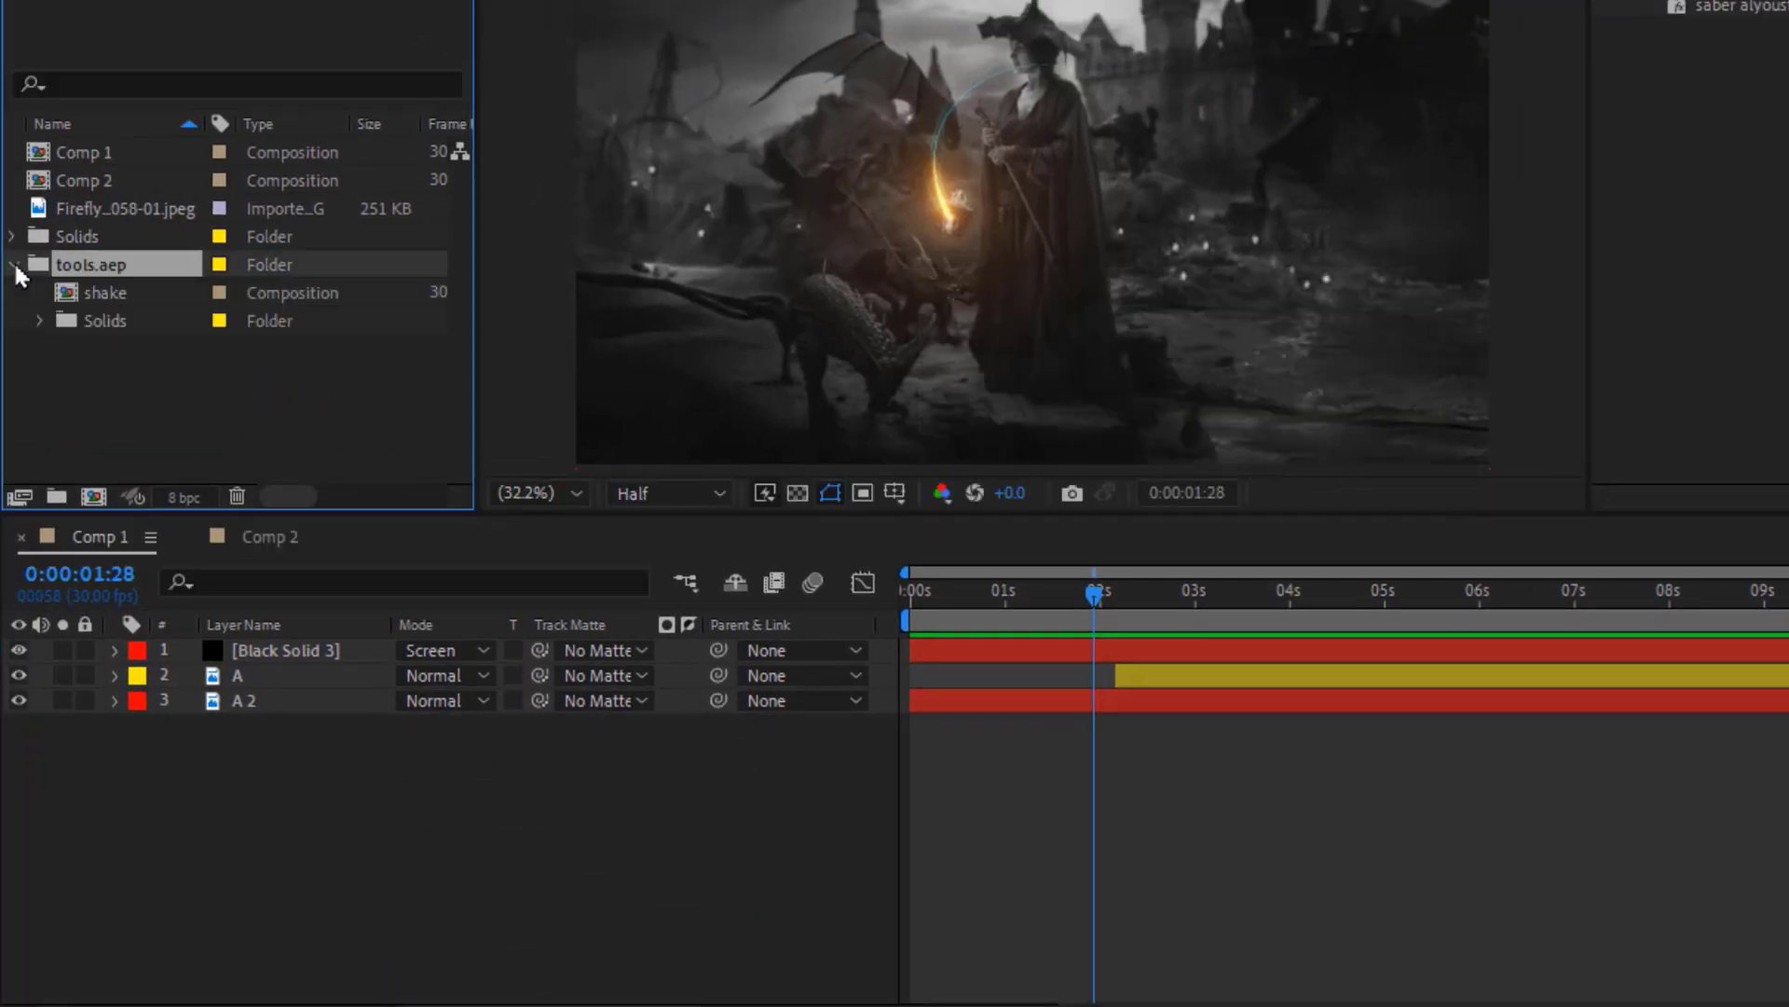
double_click(120, 293)
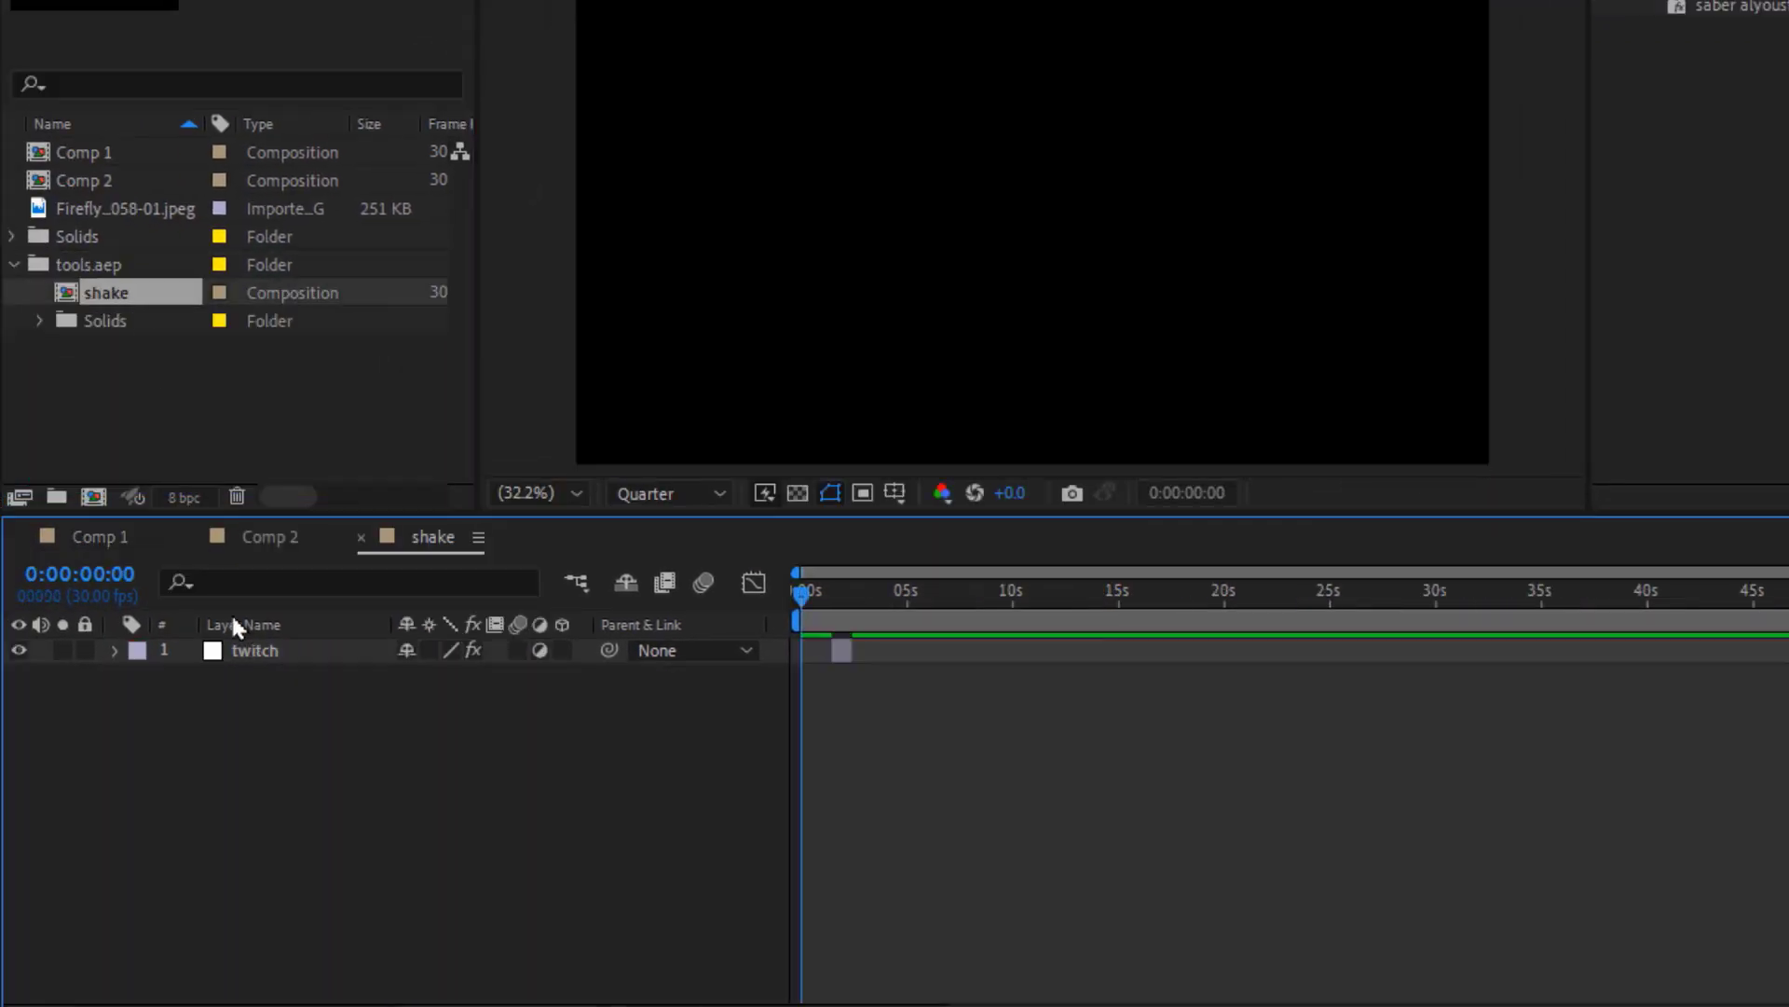
left_click(244, 651)
key("ctrl+c")
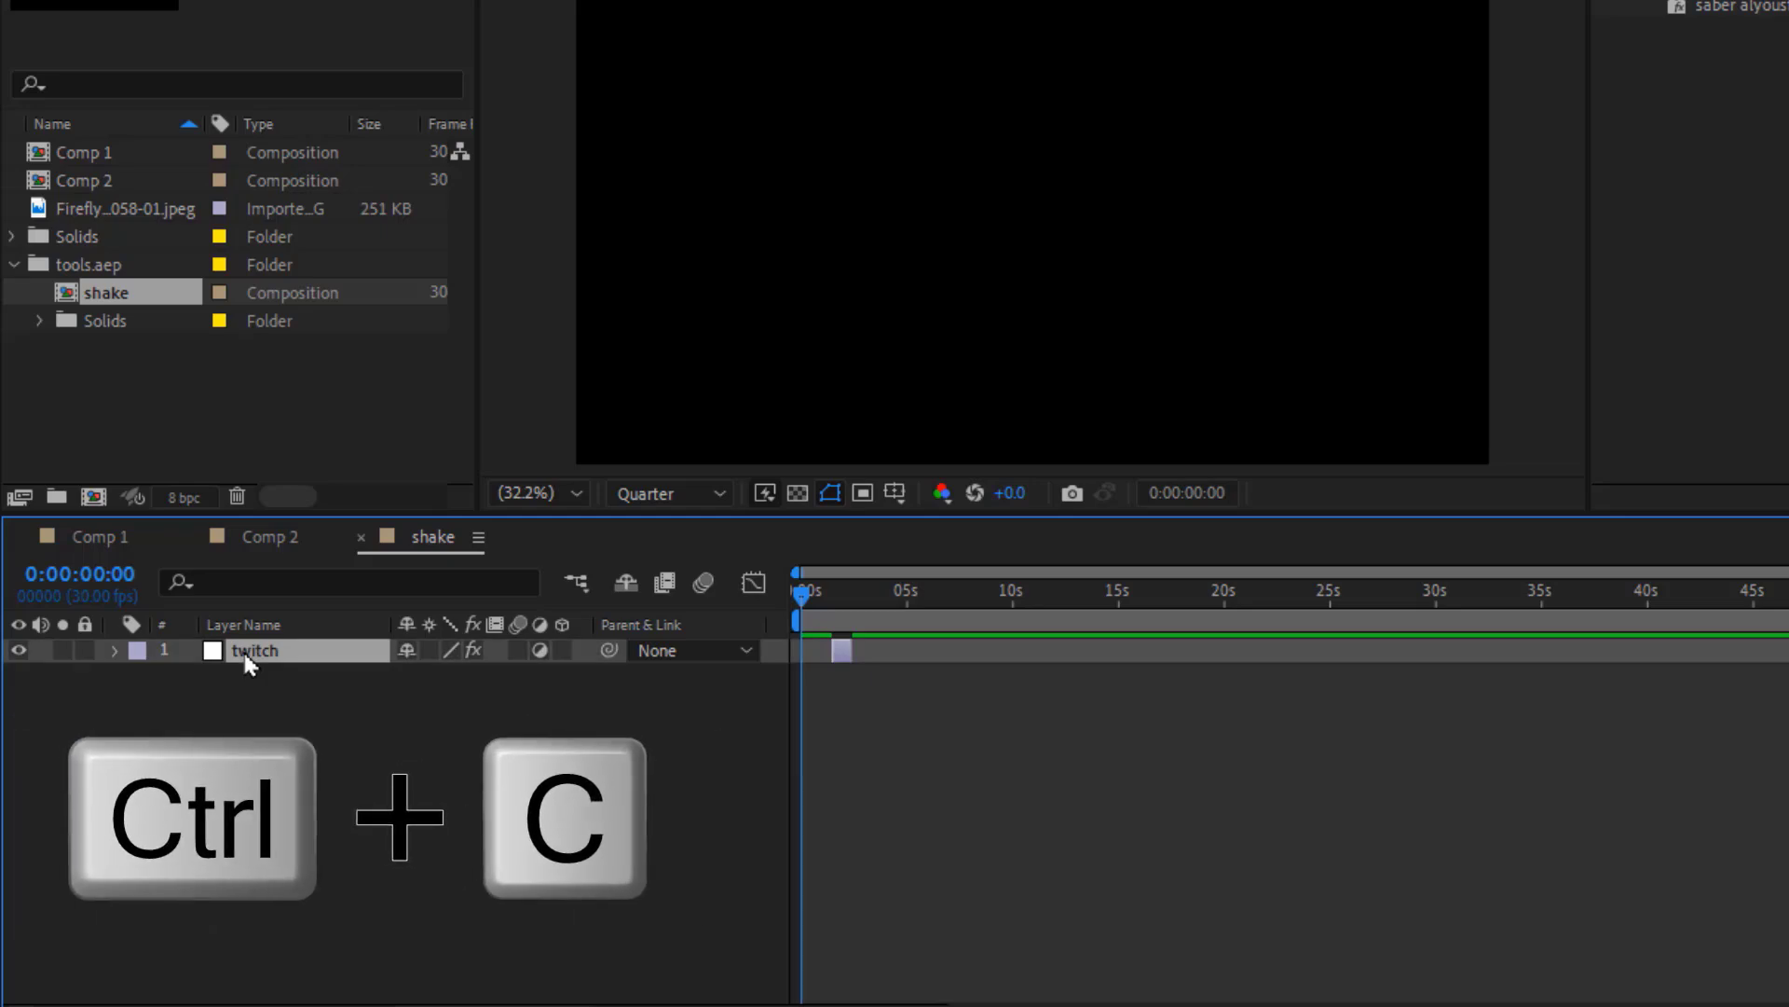
left_click(118, 539)
key("ctrl+v")
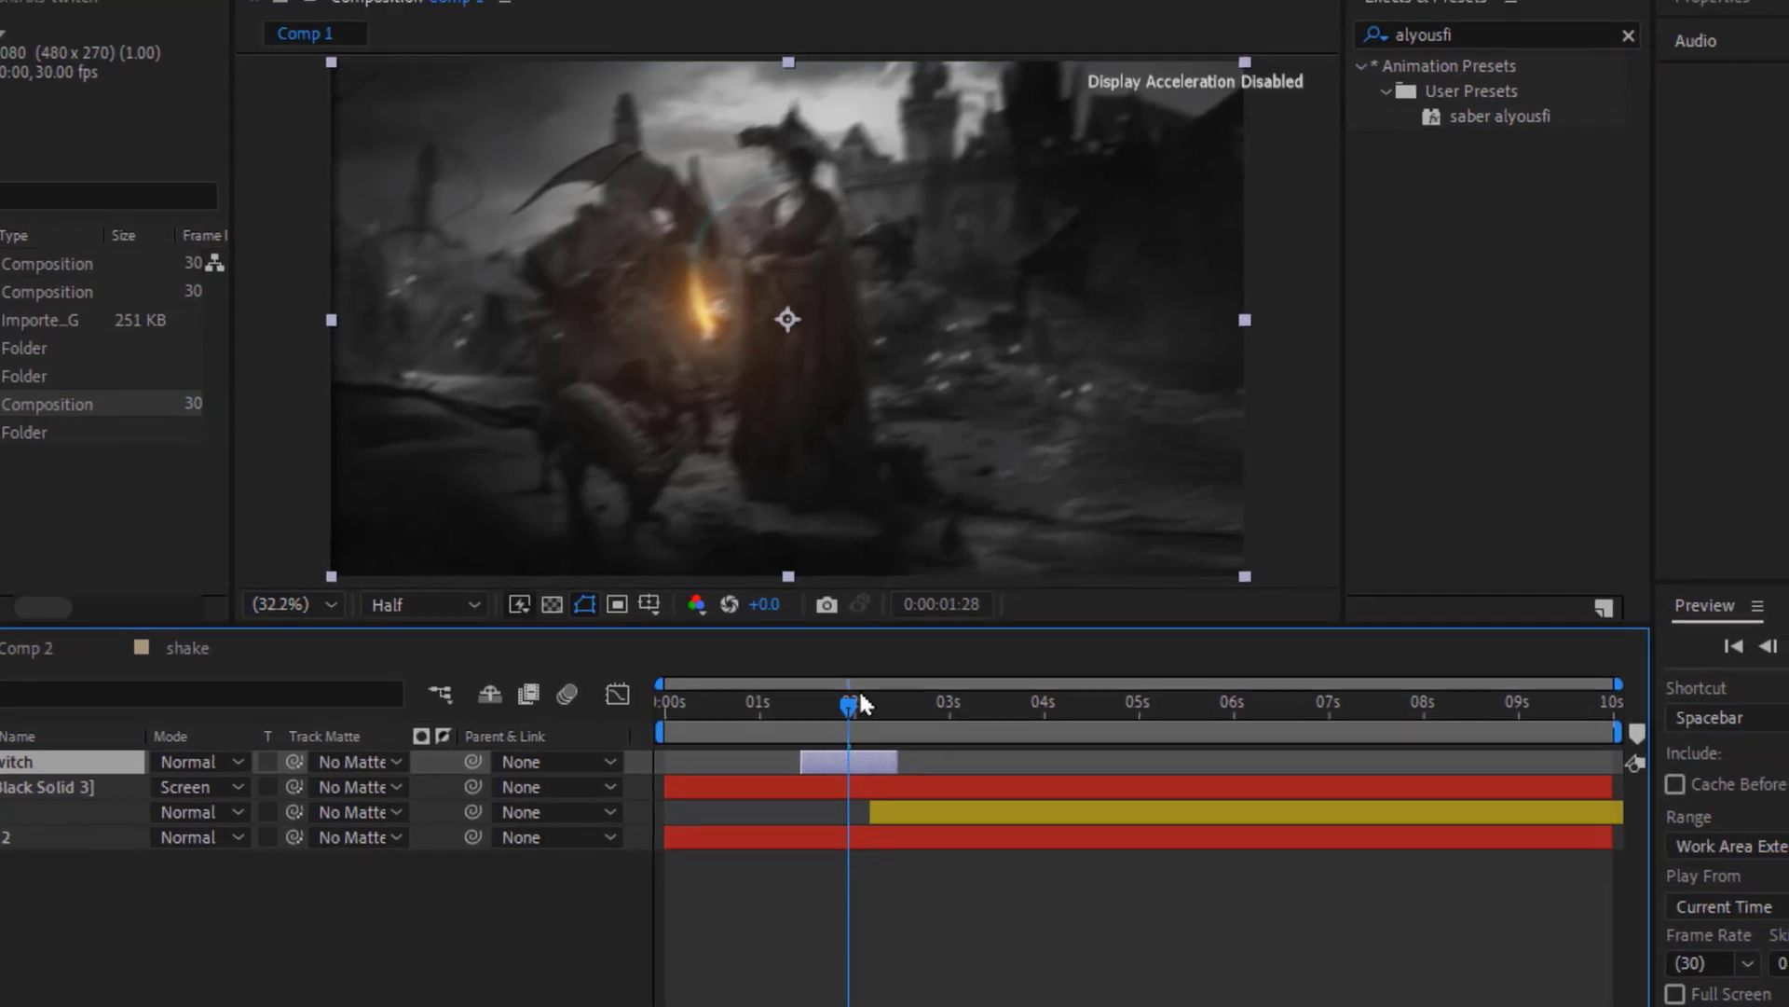
Move the time to about two seconds and scrub through the shake to review it
left_click(911, 778)
left_click_drag(844, 701, 866, 732)
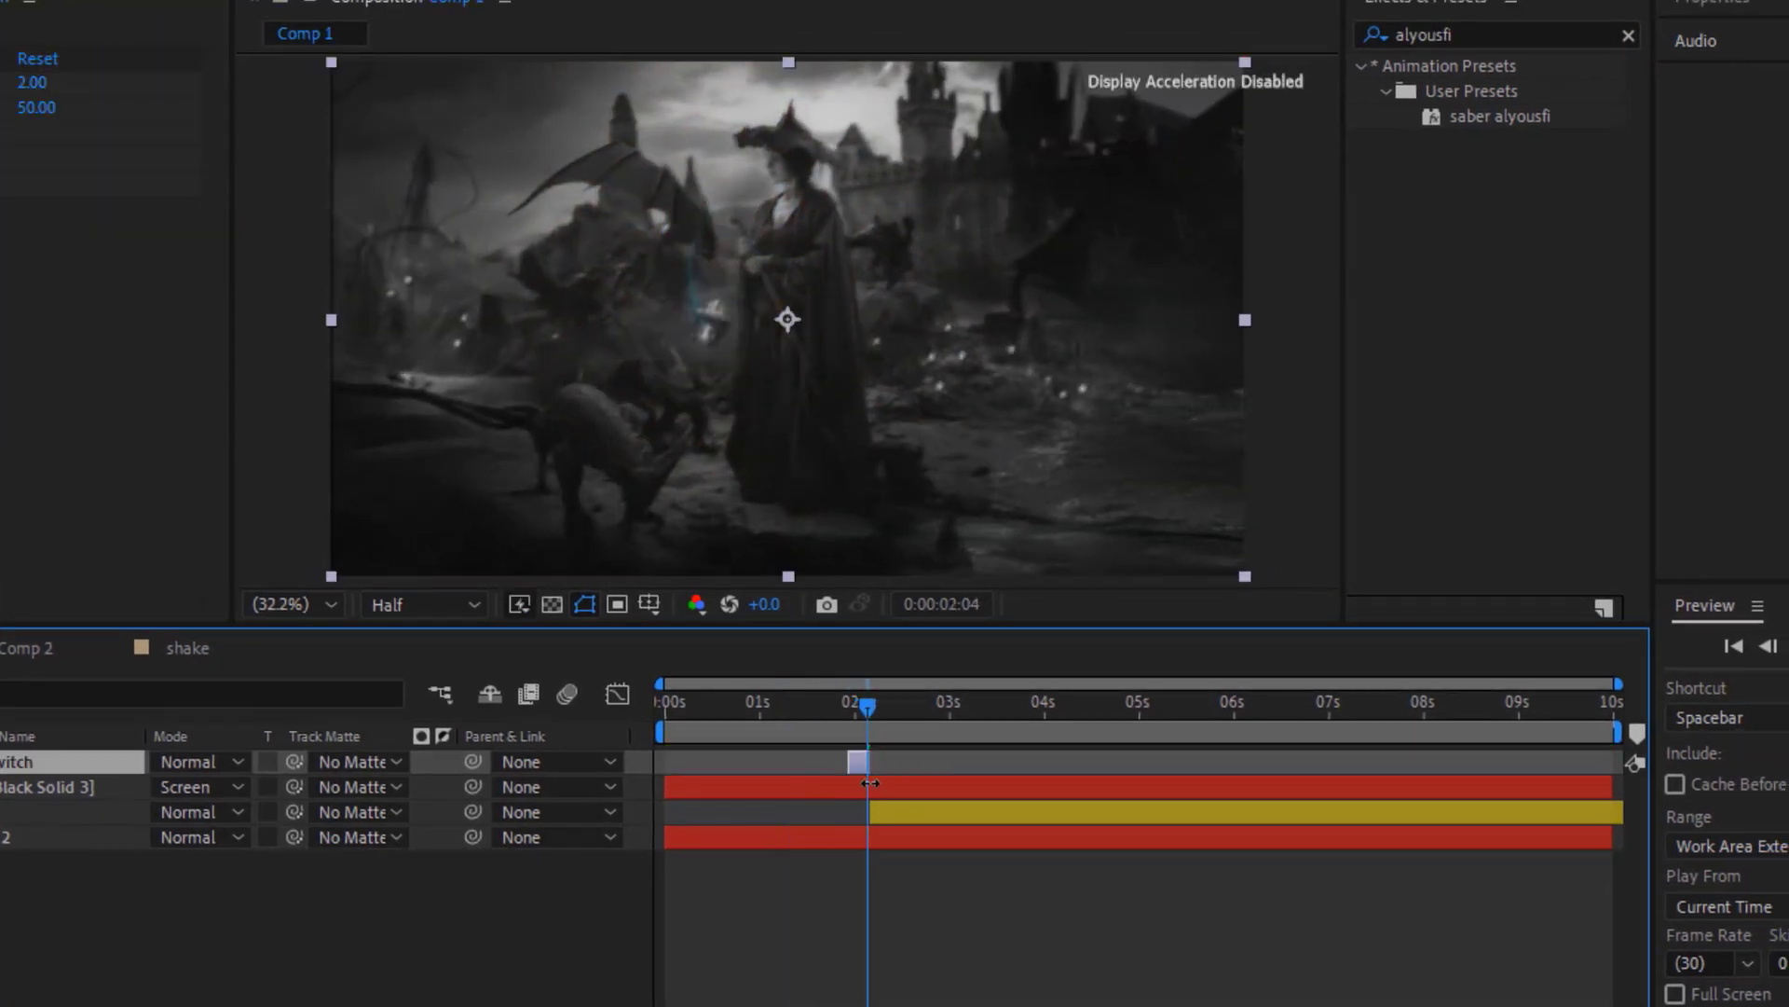
mouse_move(868, 703)
left_mouse_down()
mouse_move(662, 703)
mouse_move(848, 703)
left_mouse_up()
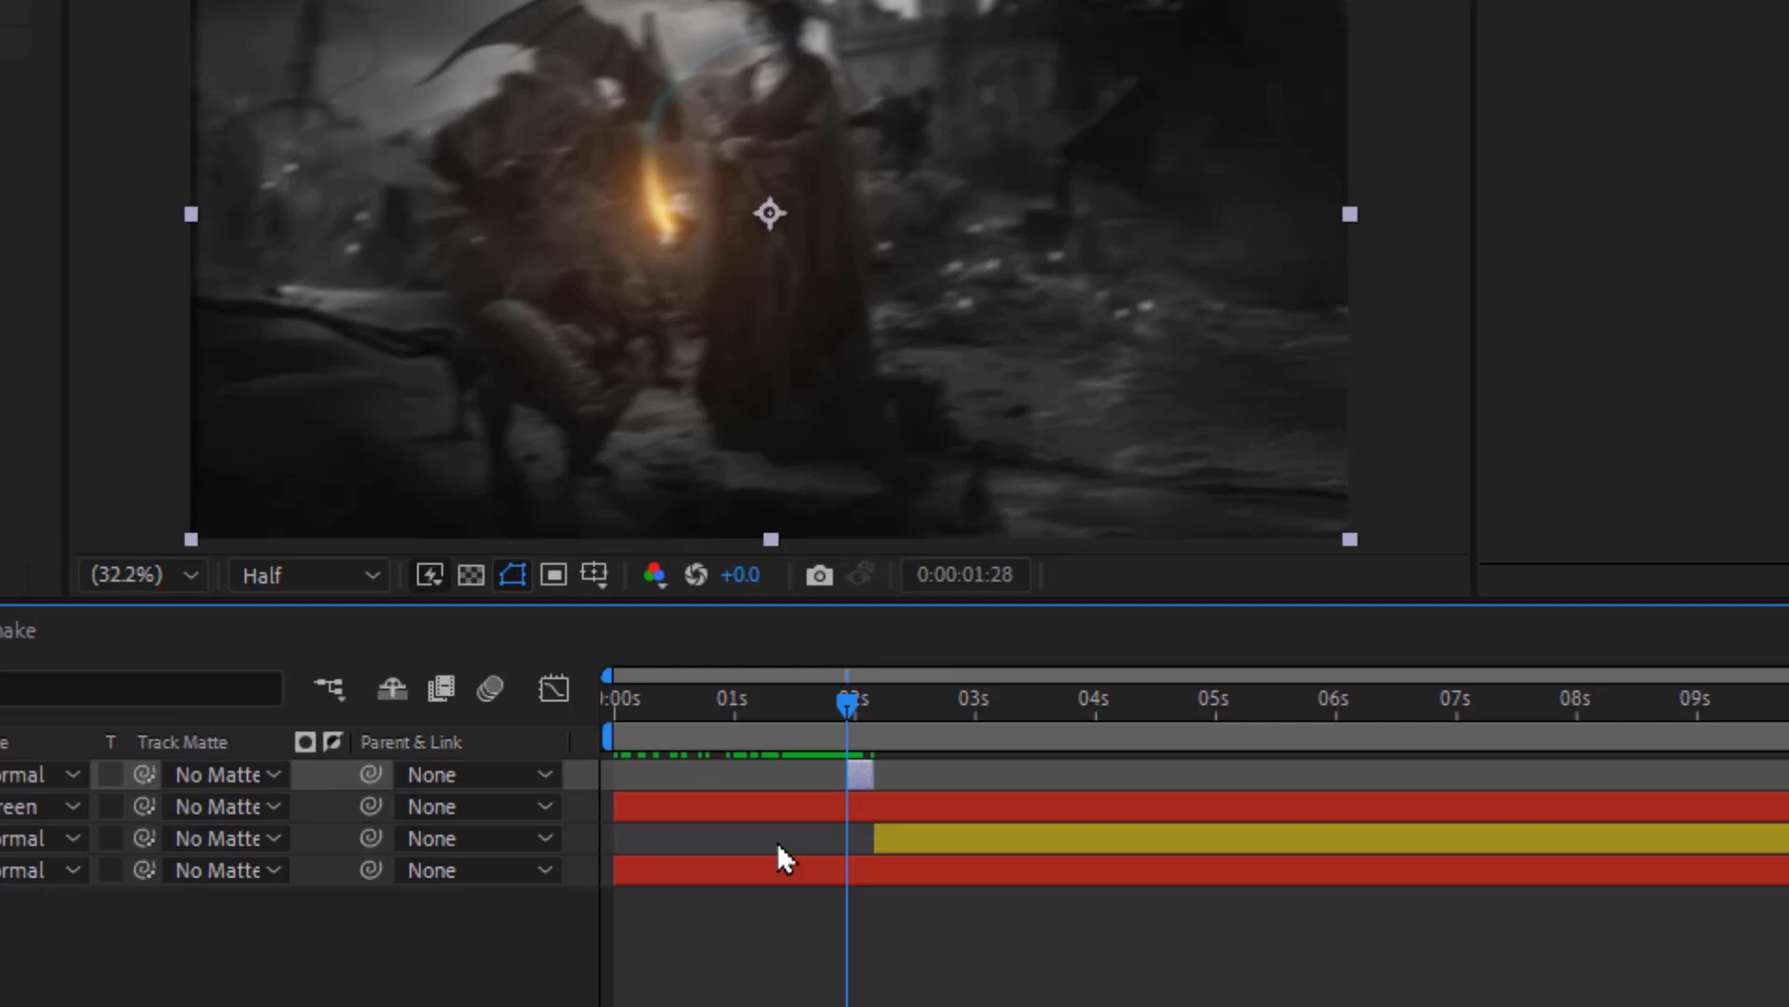
Apply Motion Tile to the bottom A 2 layer with Mirror Edges on and Output Width 110
left_click(835, 876)
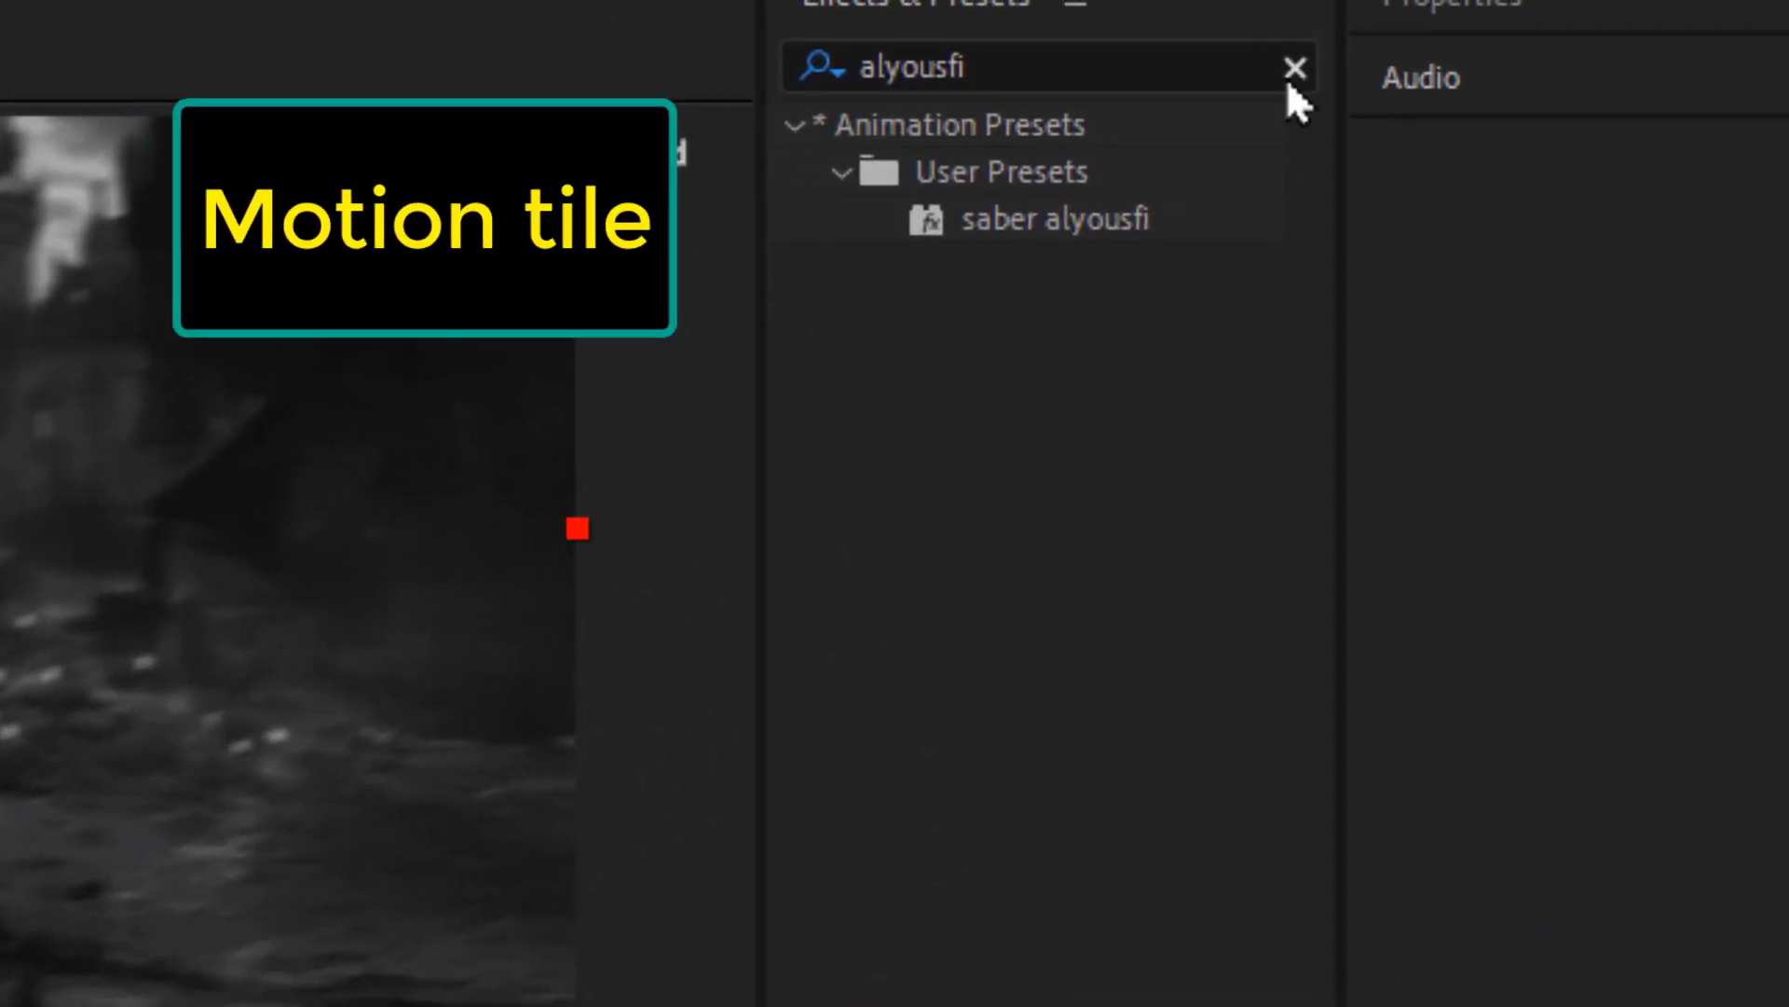
left_click(1290, 70)
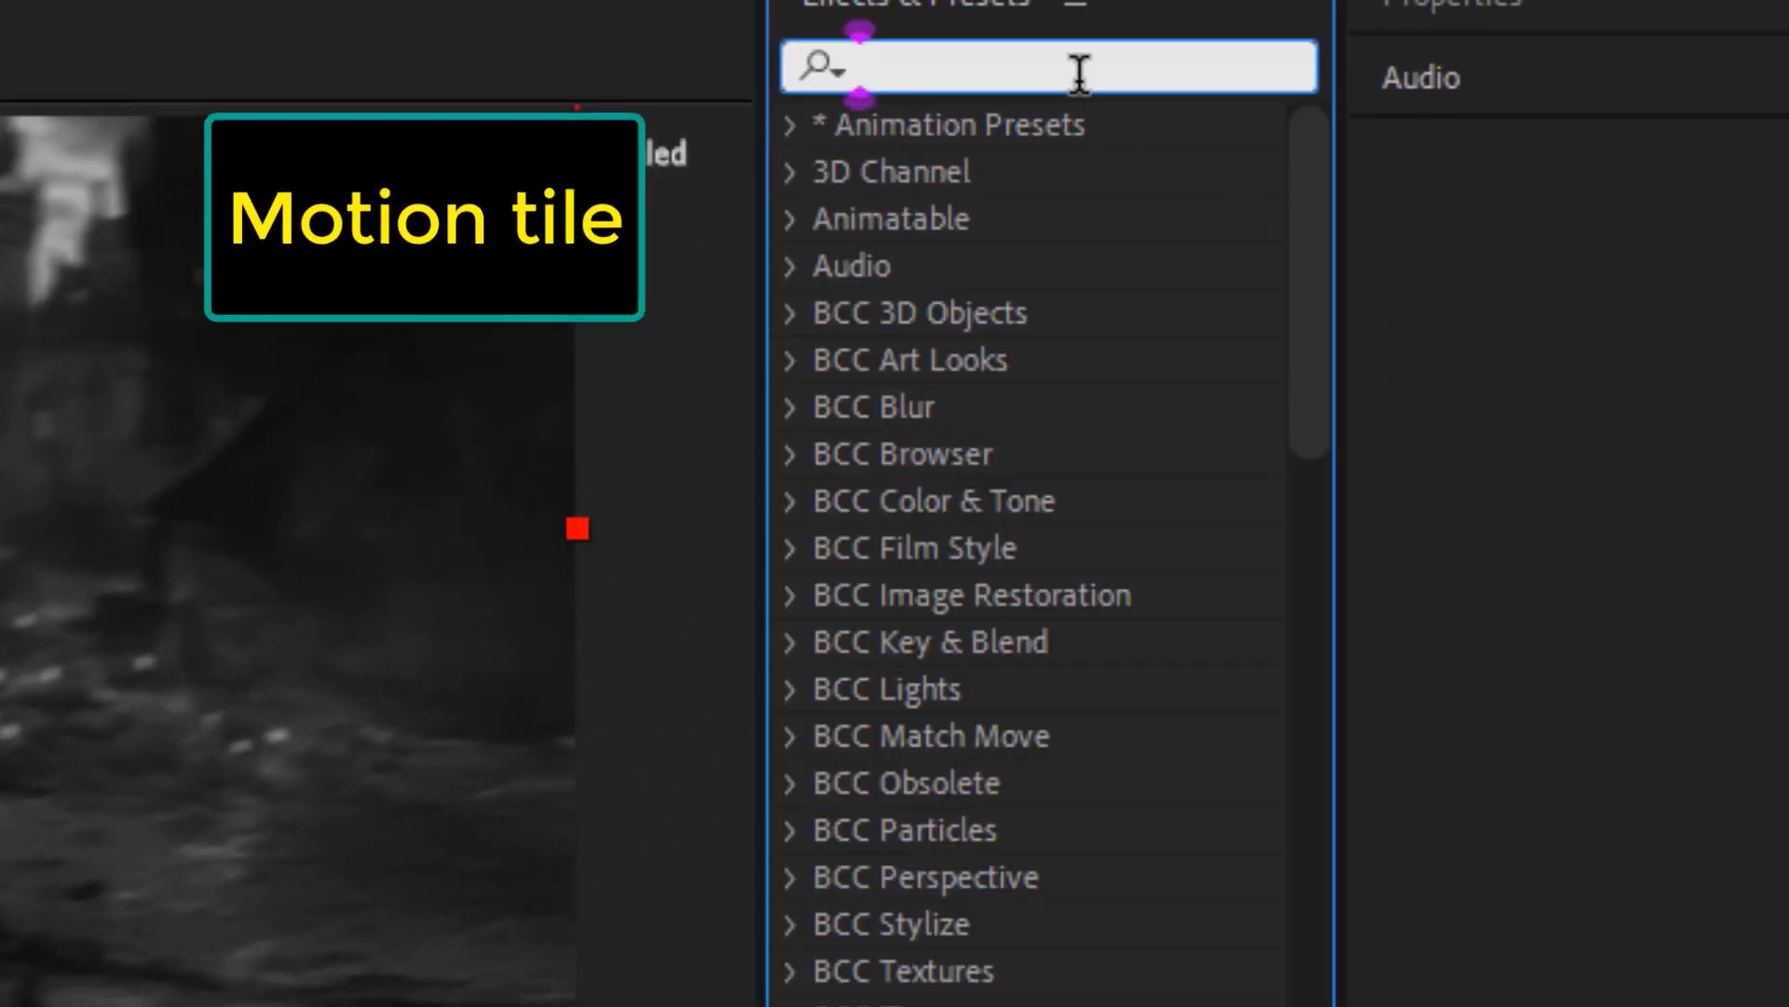
type("motion t")
mouse_move(992, 172)
left_mouse_down()
mouse_move(664, 727)
mouse_move(664, 993)
left_mouse_up()
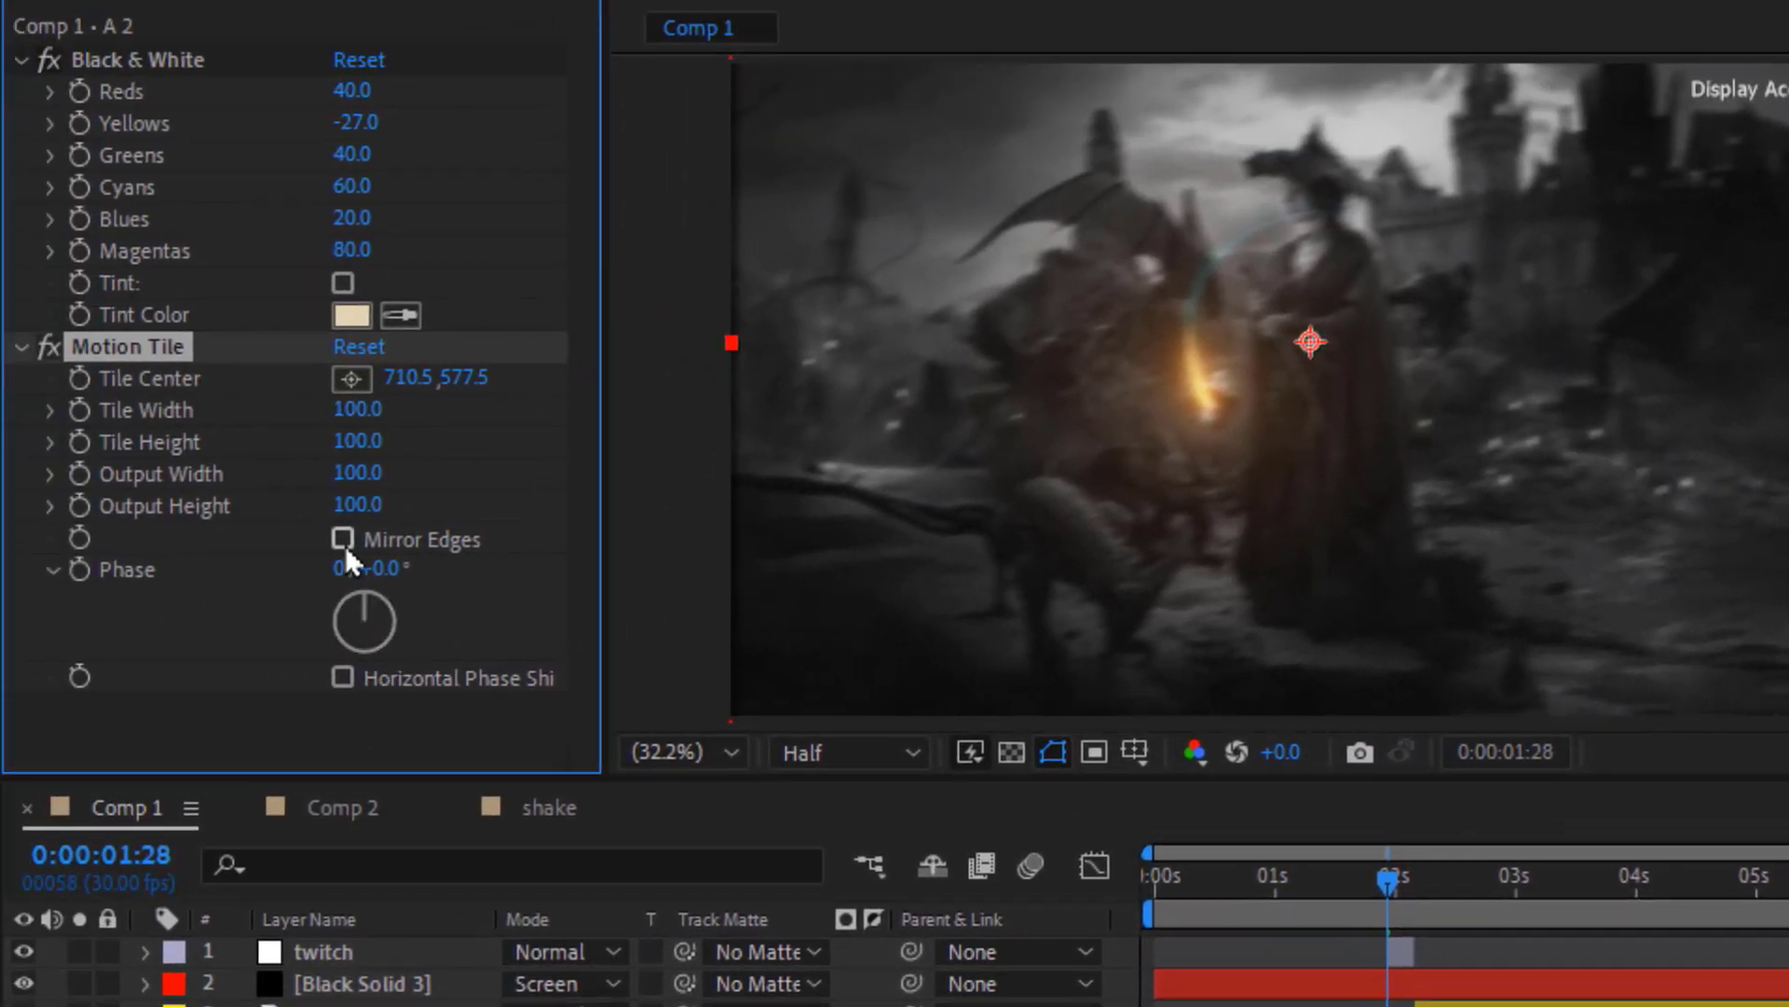
left_click(343, 540)
left_click(359, 473)
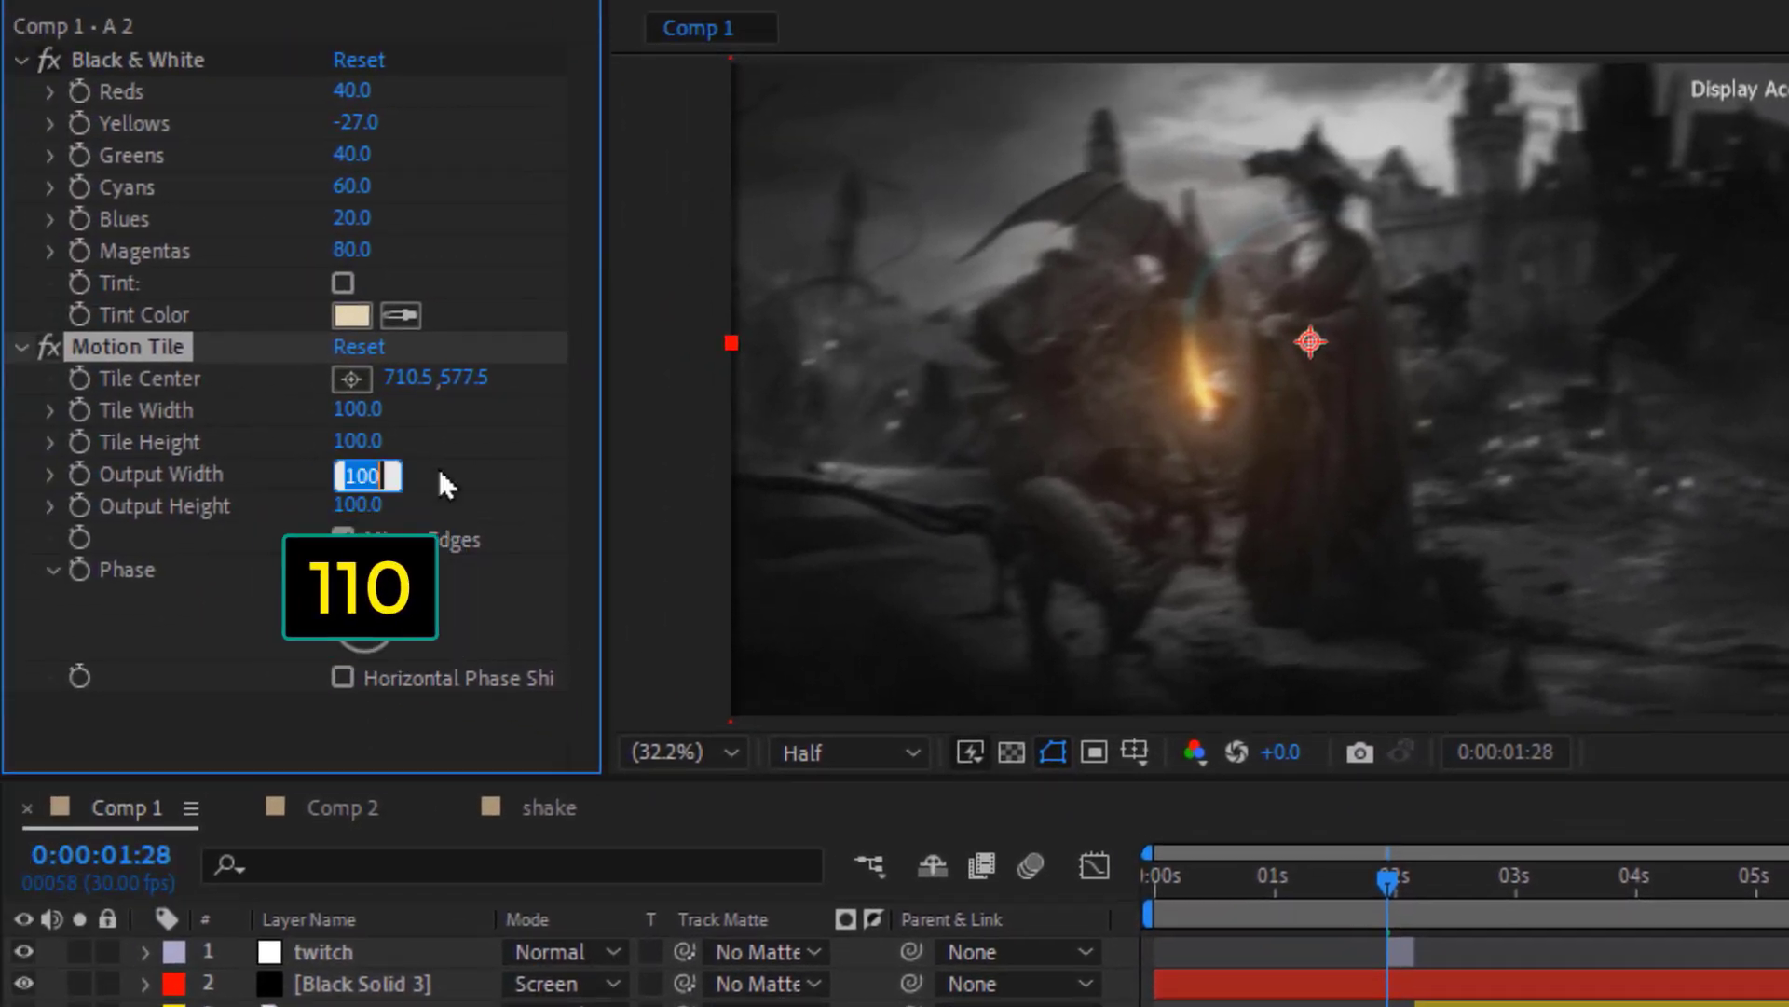
type("110")
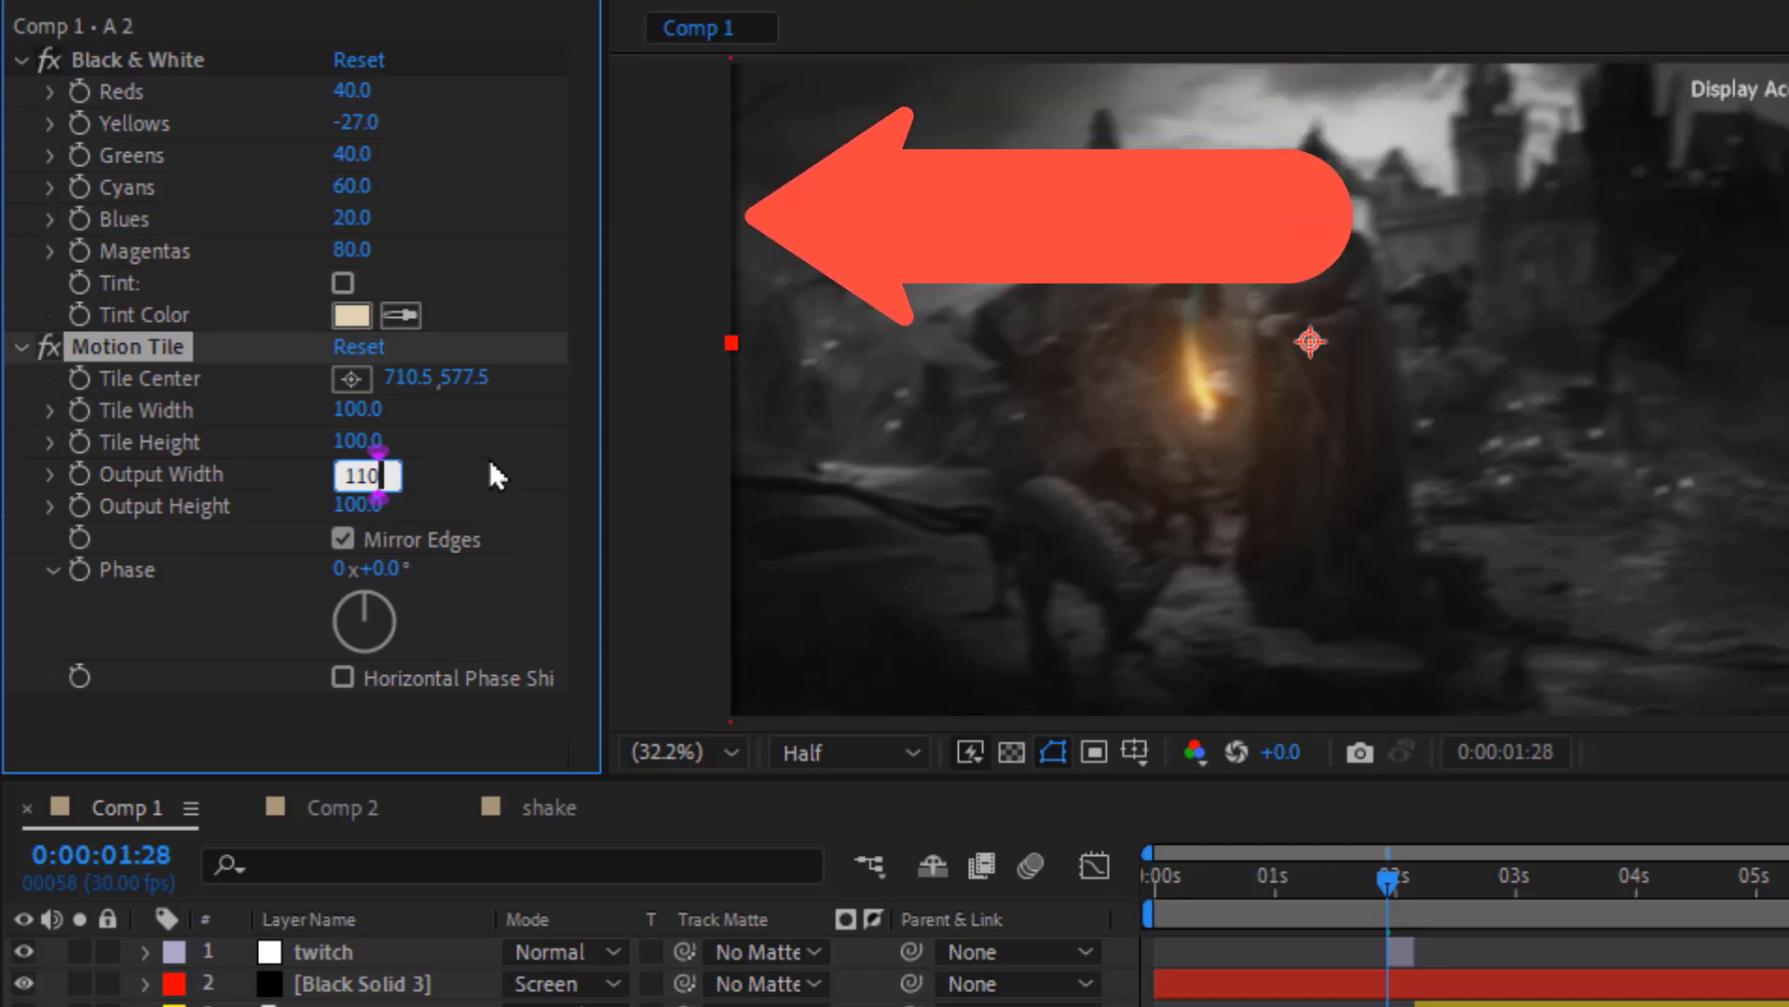
key("Return")
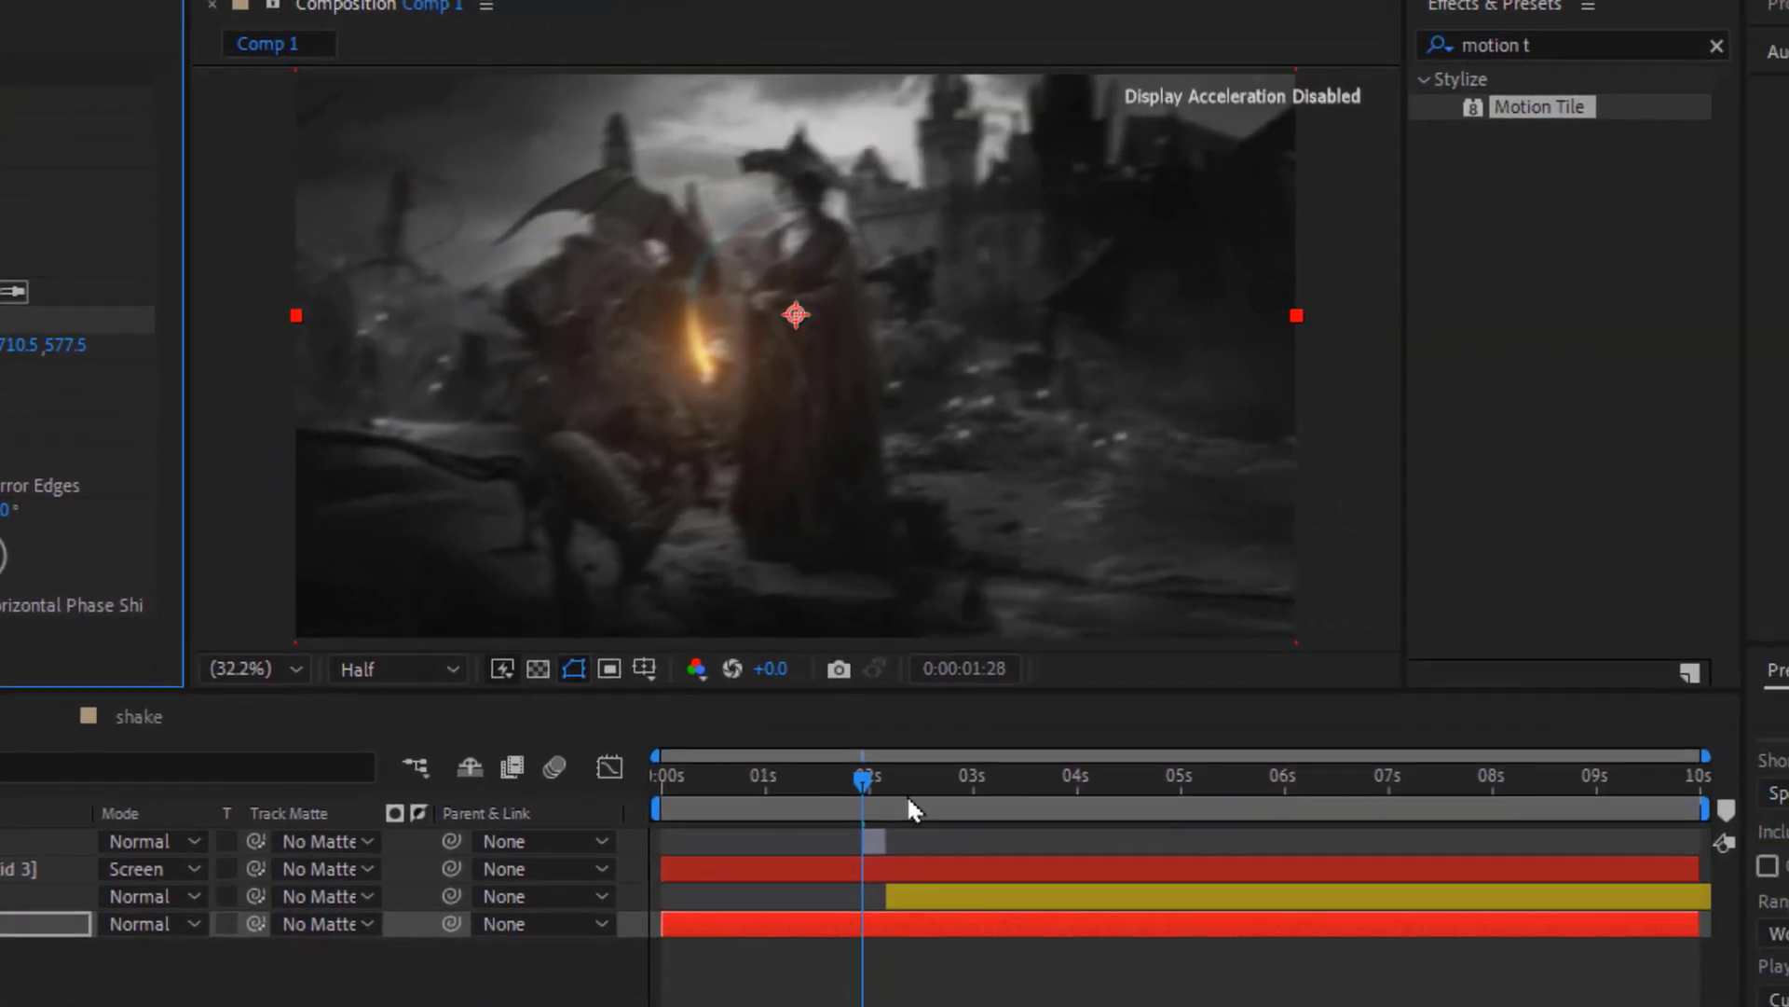
Preview the composition, then jump to the twitch layer's start near 1:25
left_click_drag(856, 779, 651, 791)
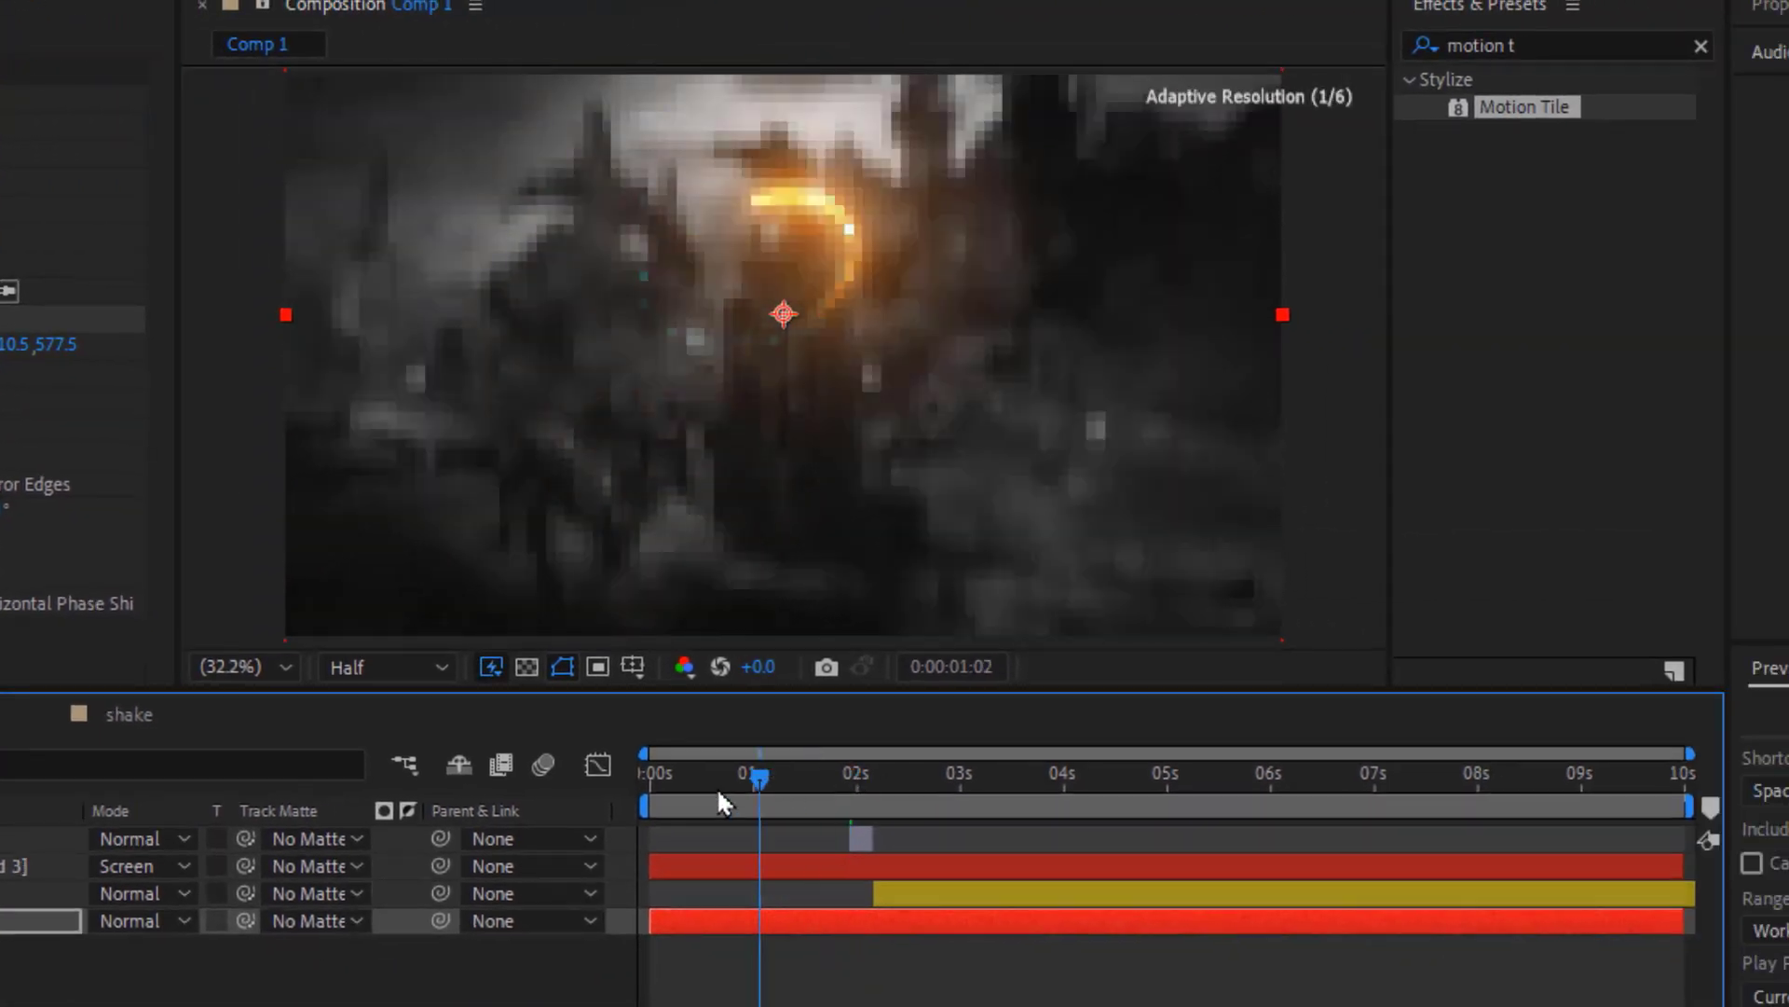
key("space")
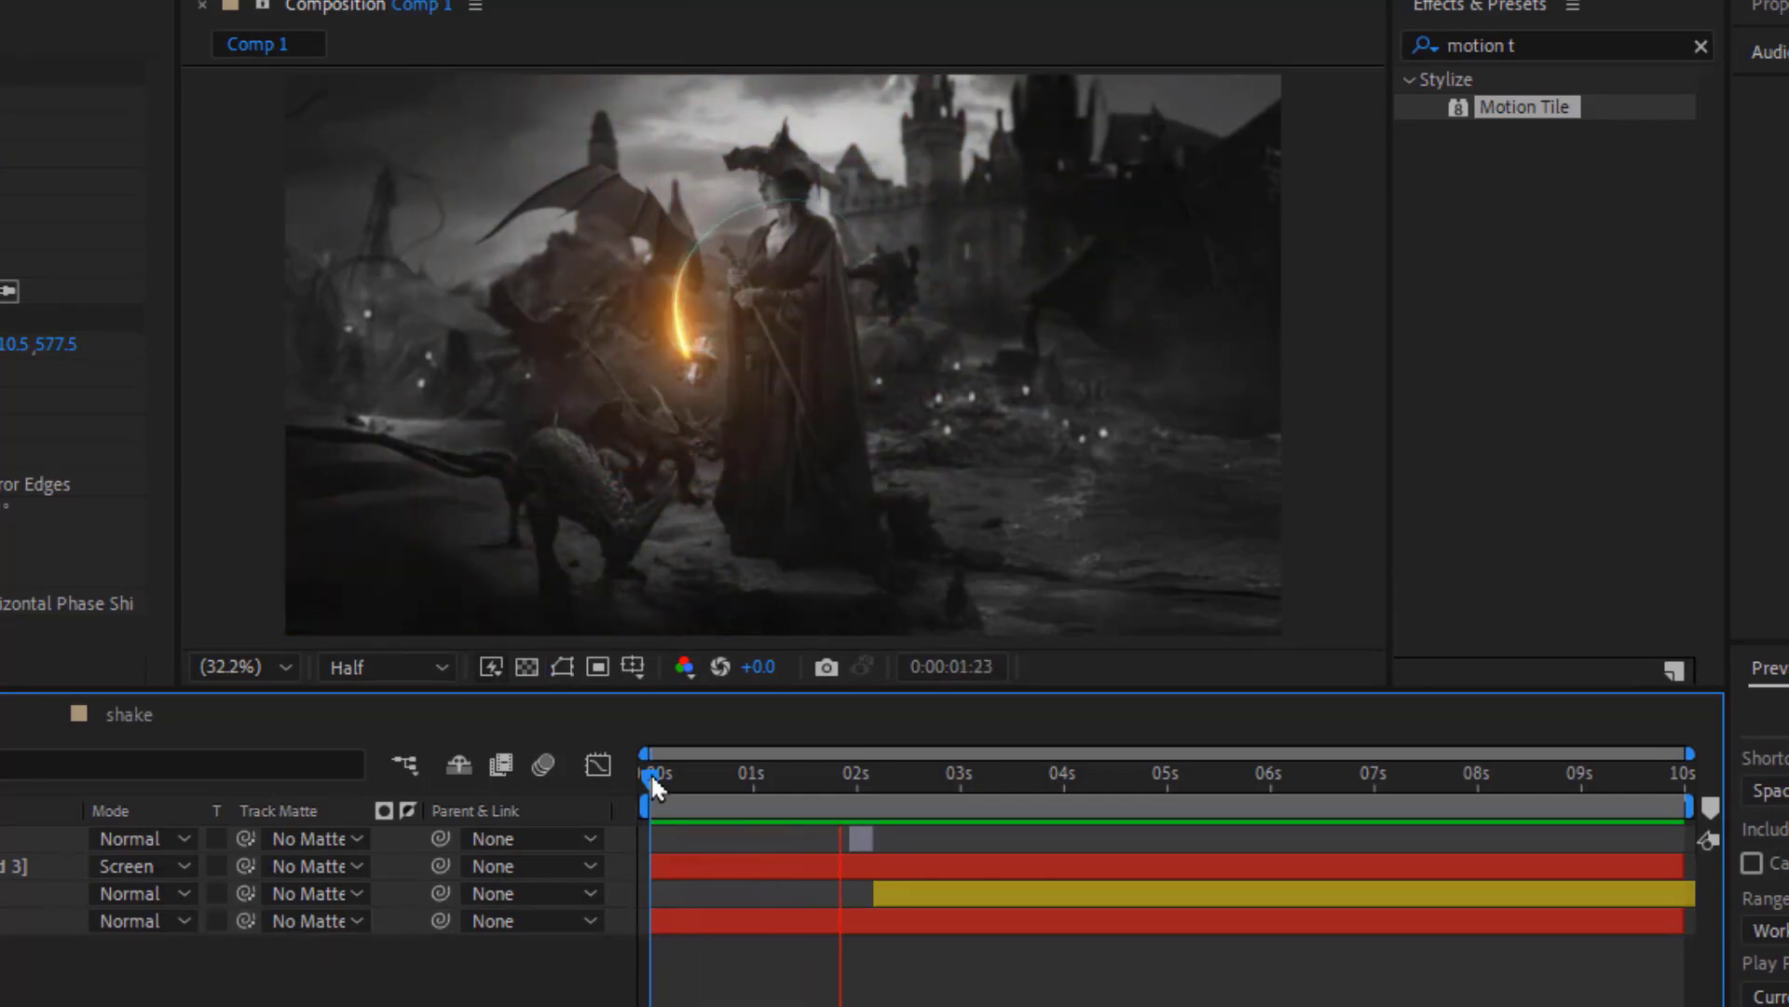
left_click_drag(662, 775, 842, 772)
left_click(863, 837)
key("i")
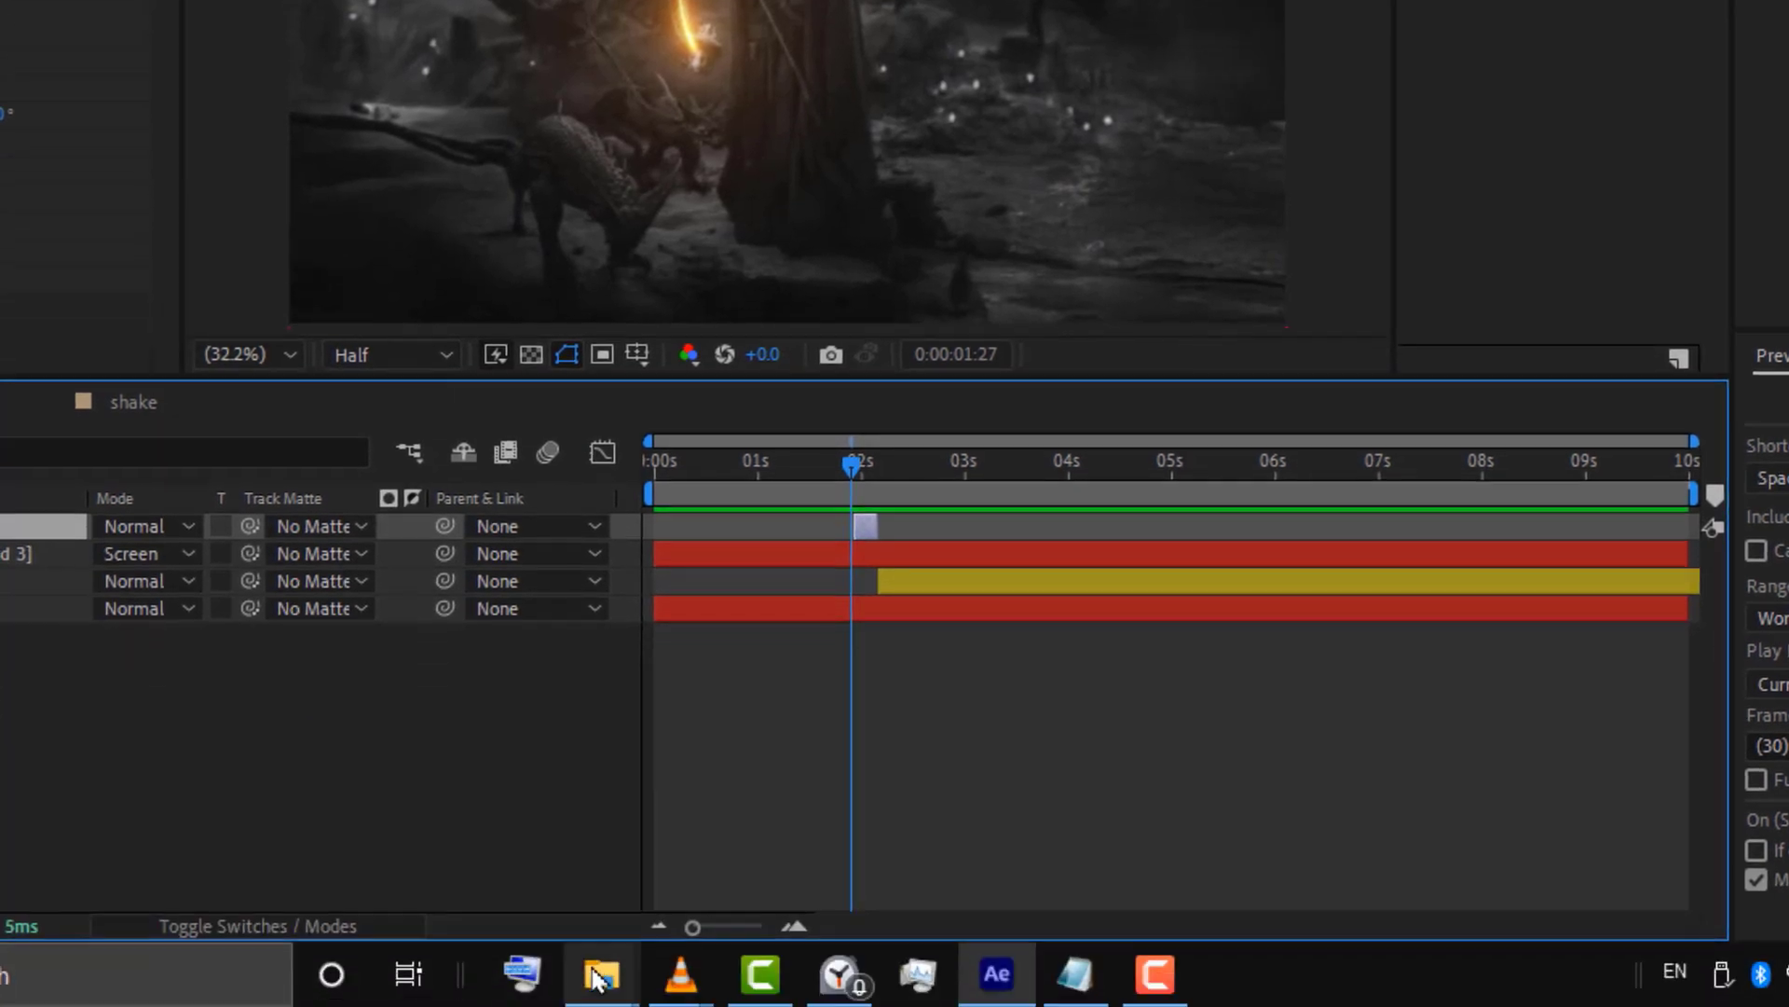
Add the Energy and Fire clips from Footages to Comp 1, muting their audio and hiding Fire
mouse_move(597, 974)
left_click(559, 819)
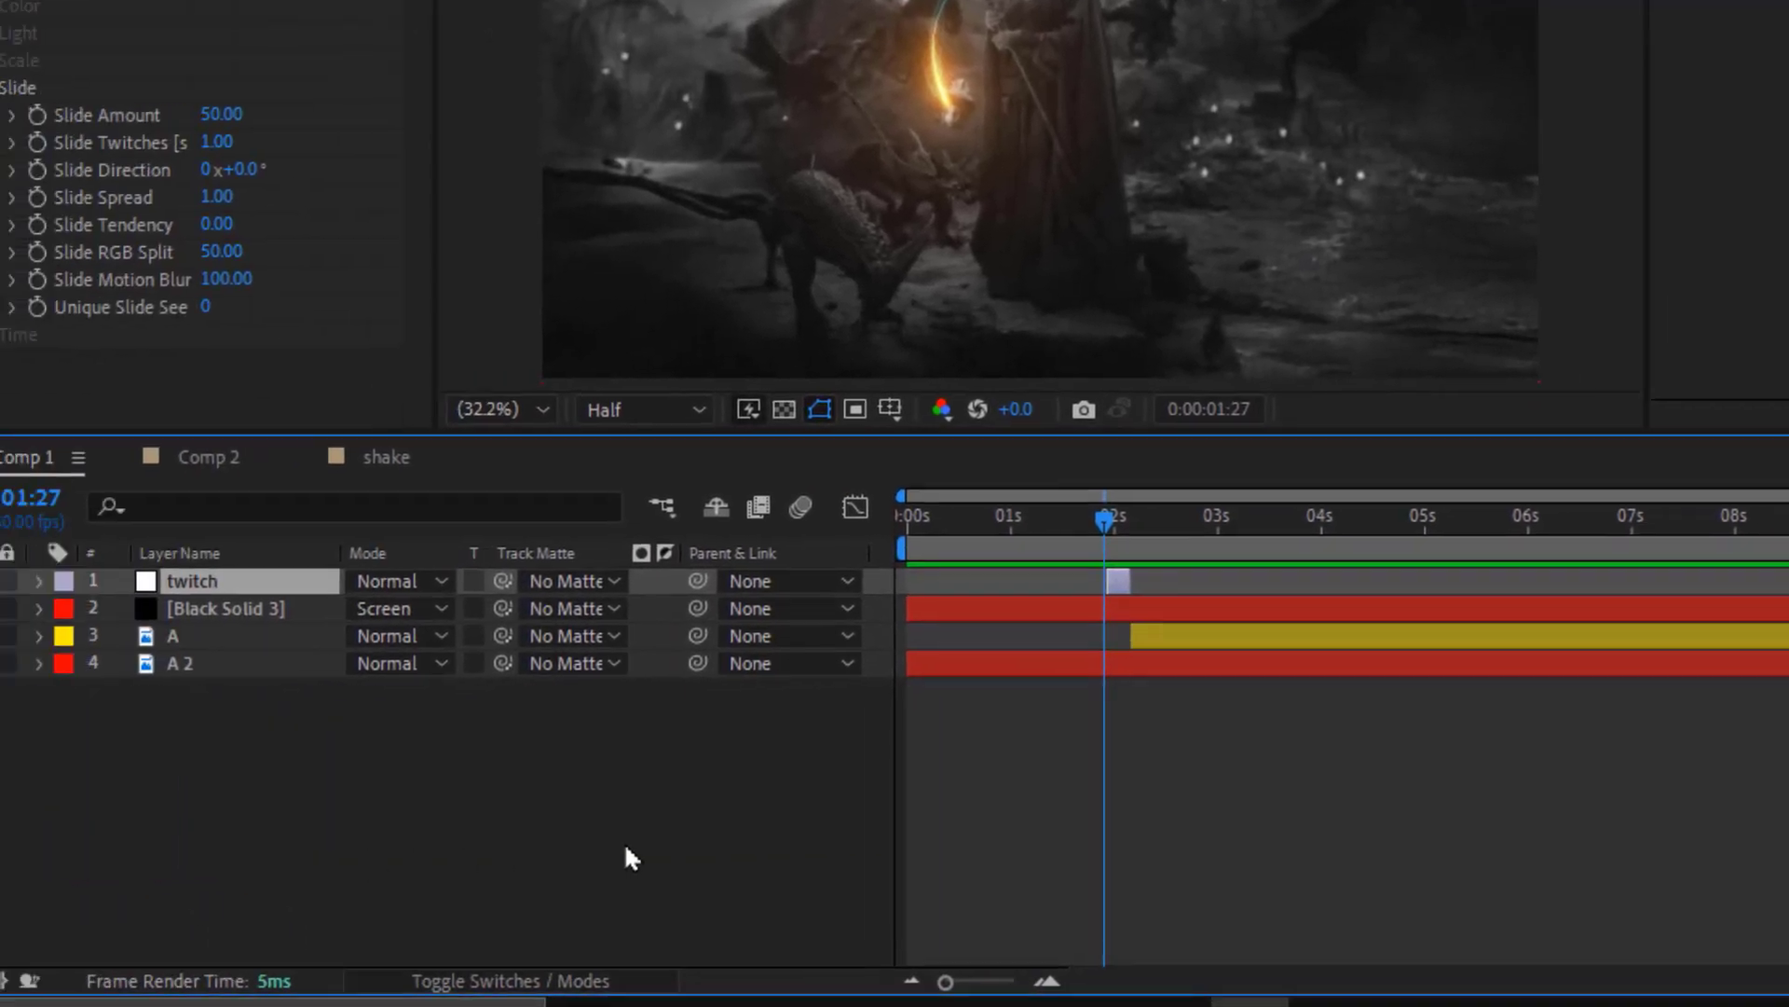
left_click_drag(543, 969, 710, 841)
left_click_drag(47, 580, 48, 606)
left_click(18, 604)
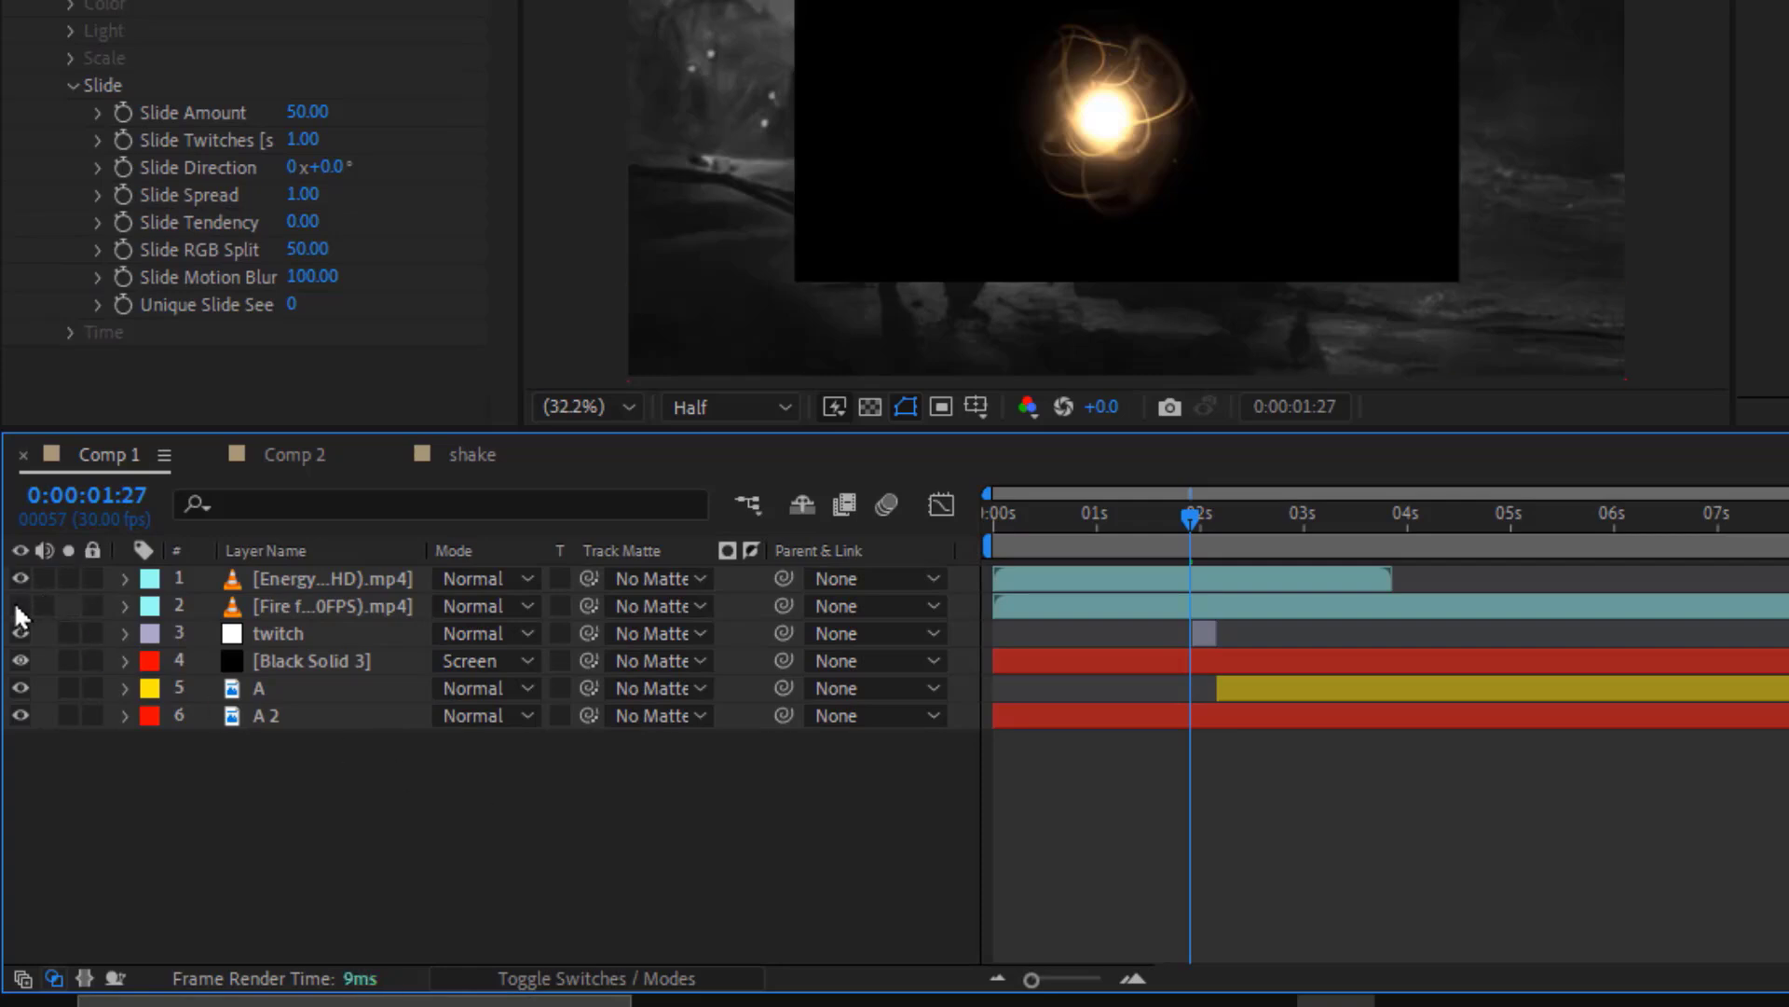
Move both clips below Black Solid 3 and shrink the Energy layer around its centre
left_click(316, 584)
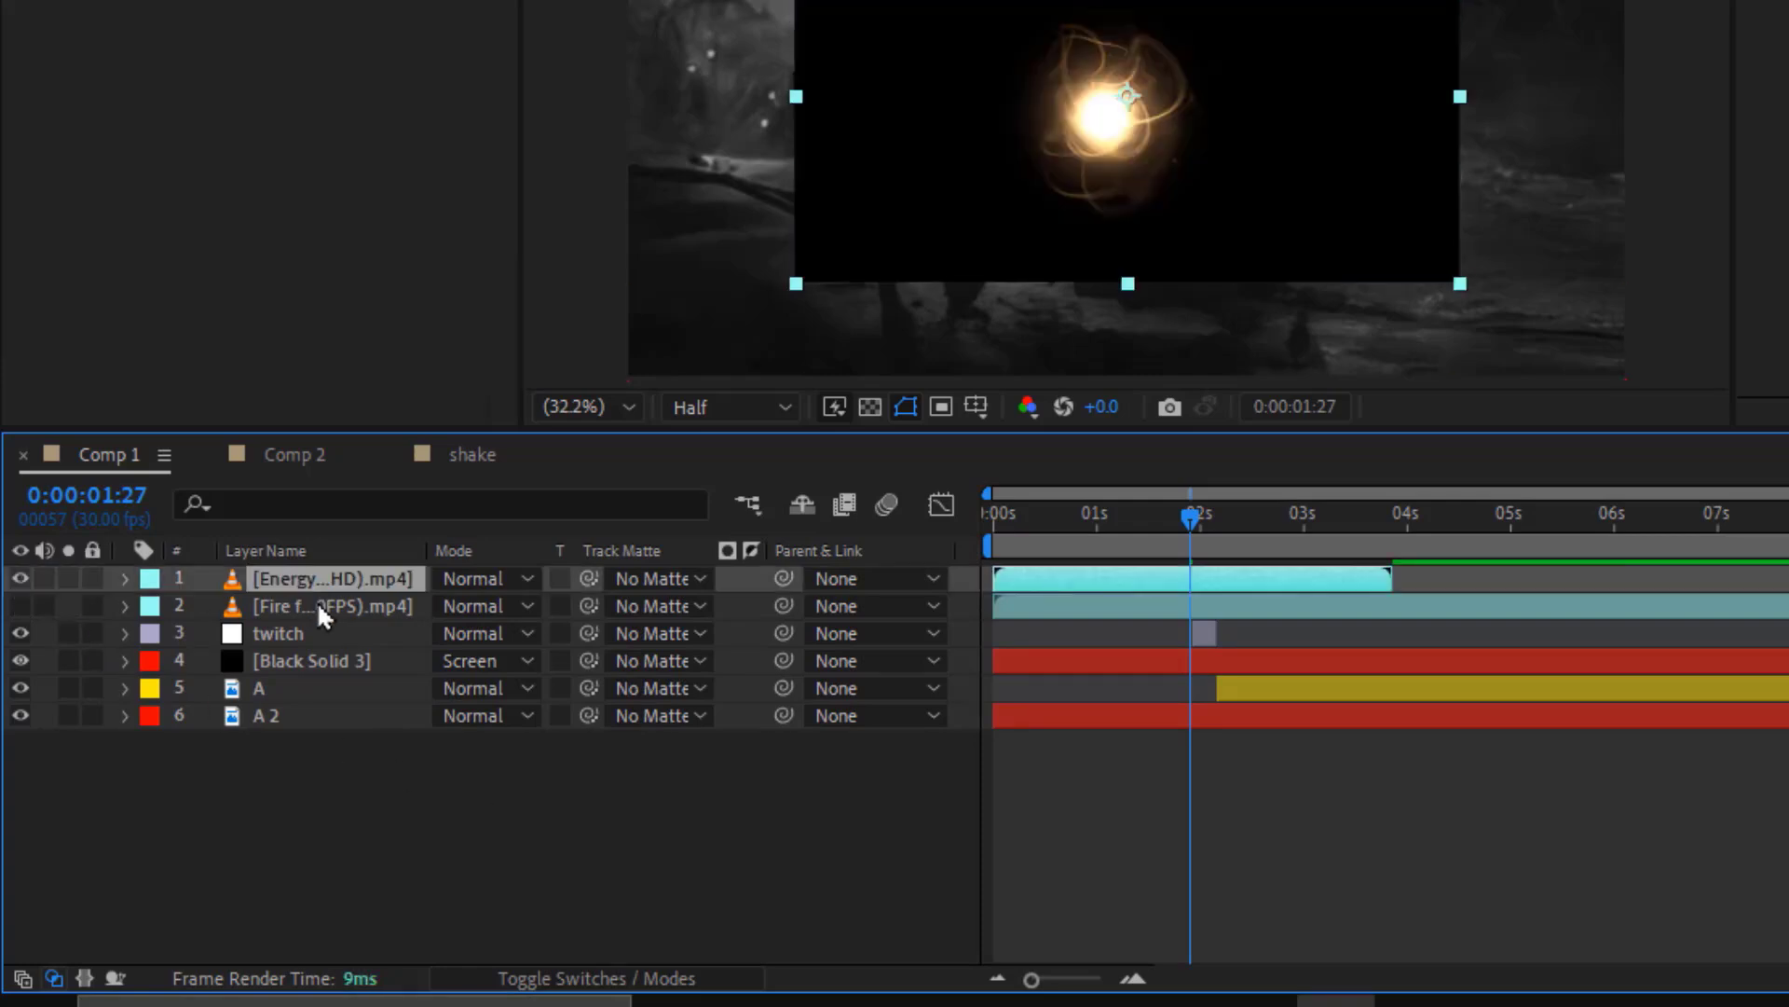
left_click(317, 603, "shift")
left_click_drag(317, 604, 317, 669)
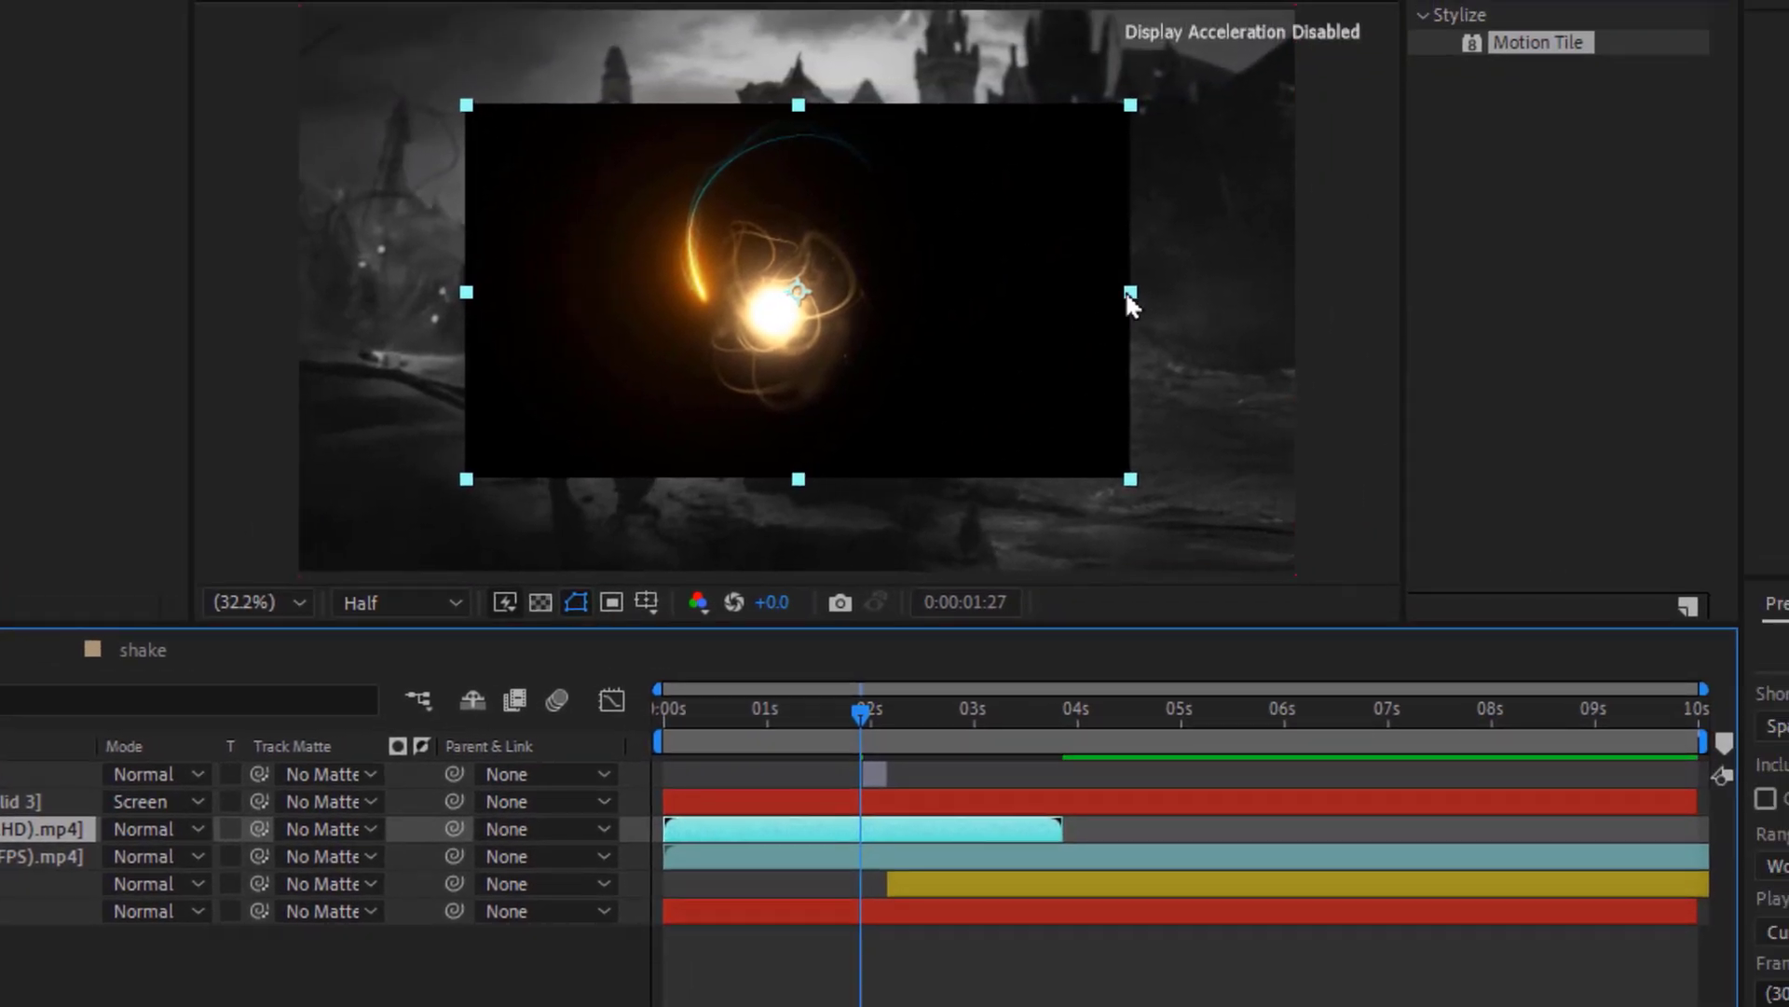
left_click_drag(1401, 131, 1229, 172)
View the comp at 100% and set the Energy layer's blend mode to Screen
key("slash")
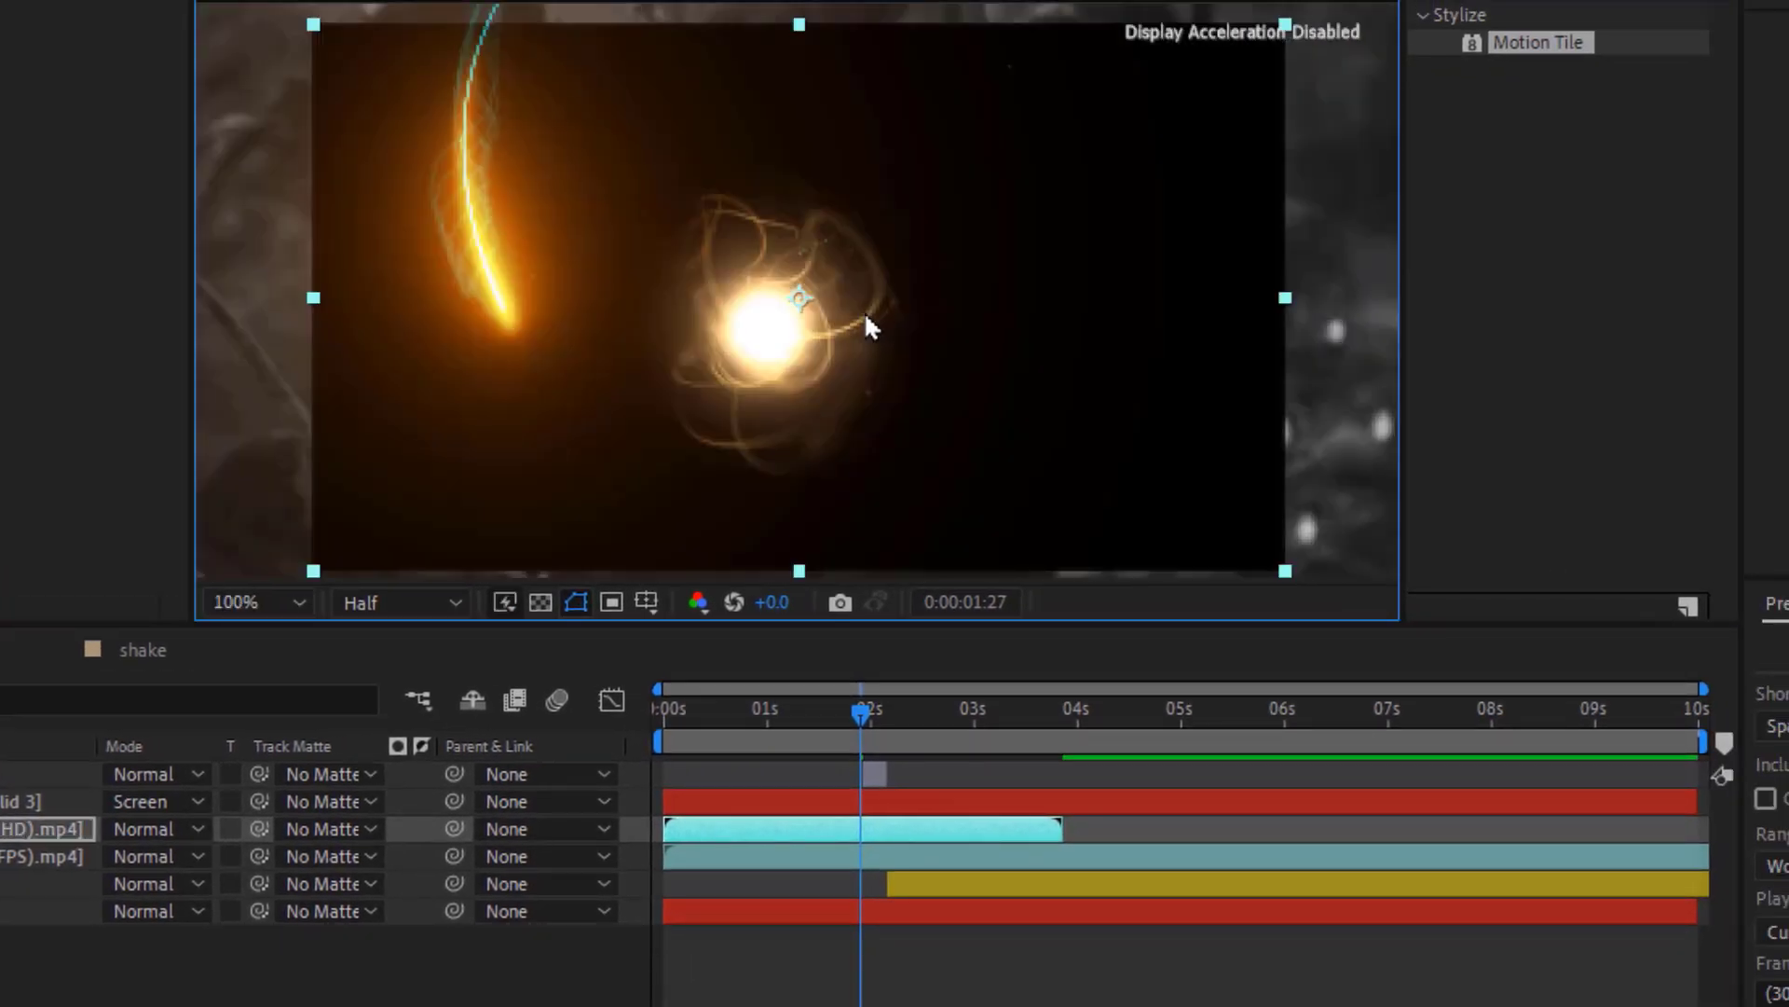
left_click_drag(867, 320, 915, 180)
left_click(162, 828)
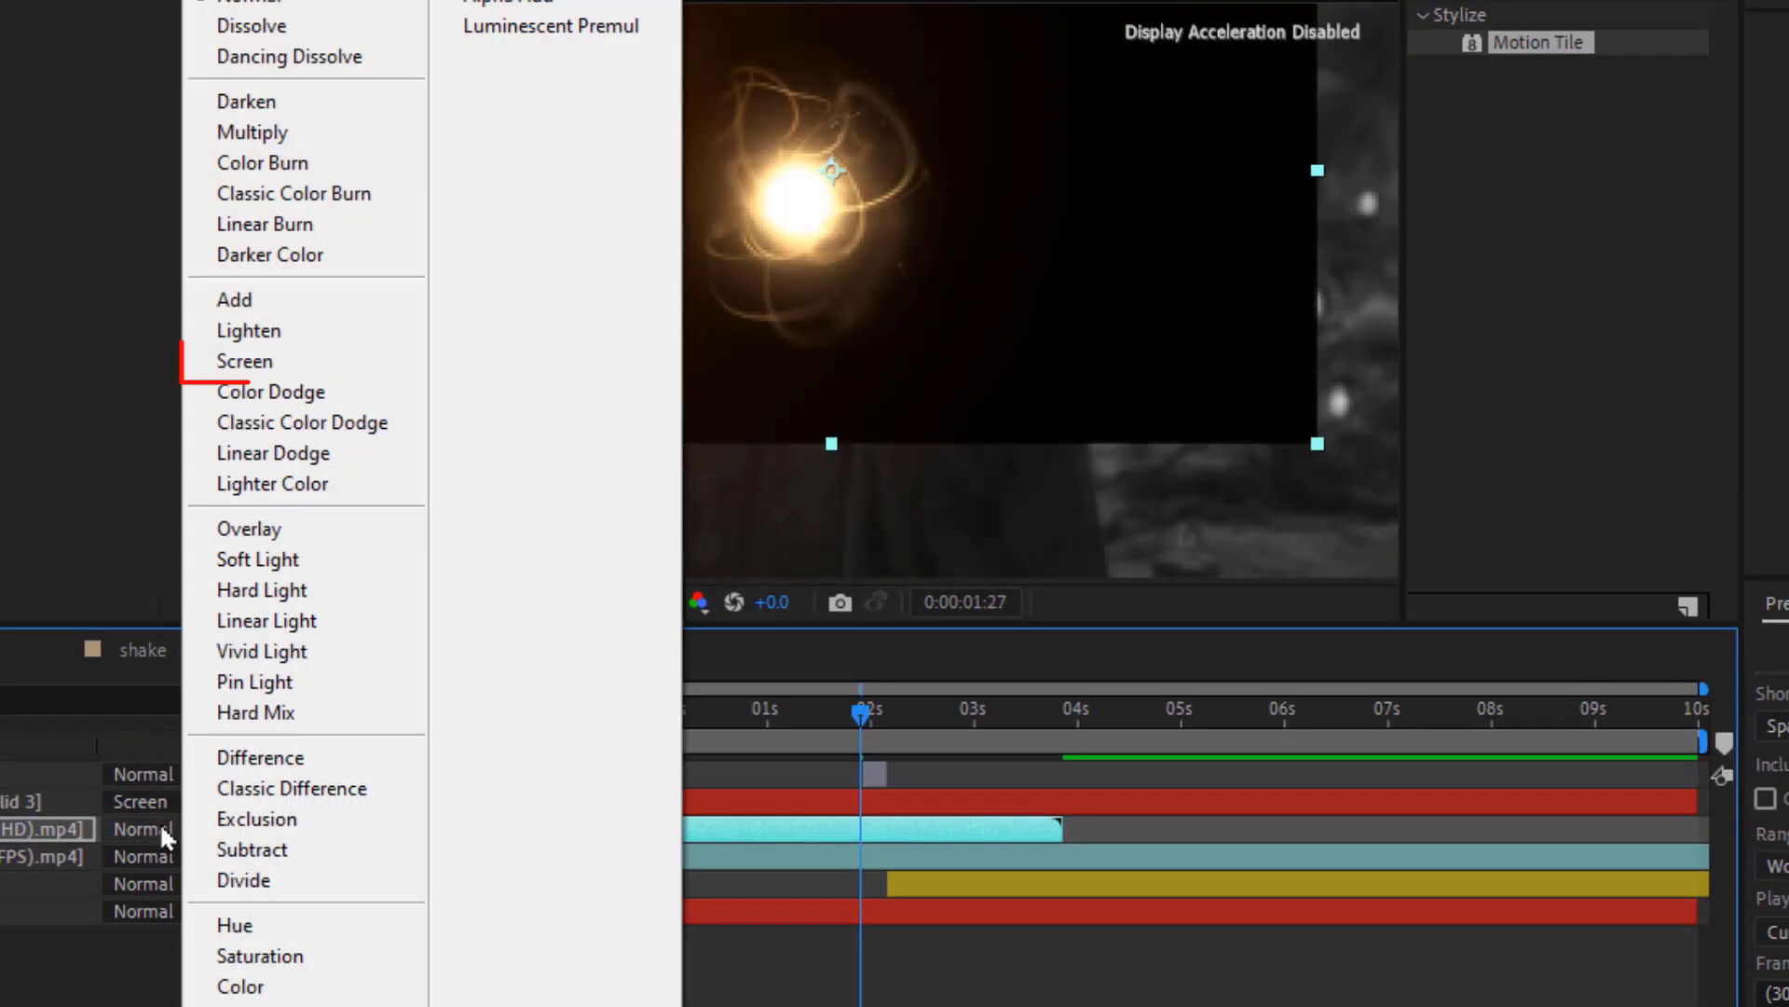
left_click(288, 359)
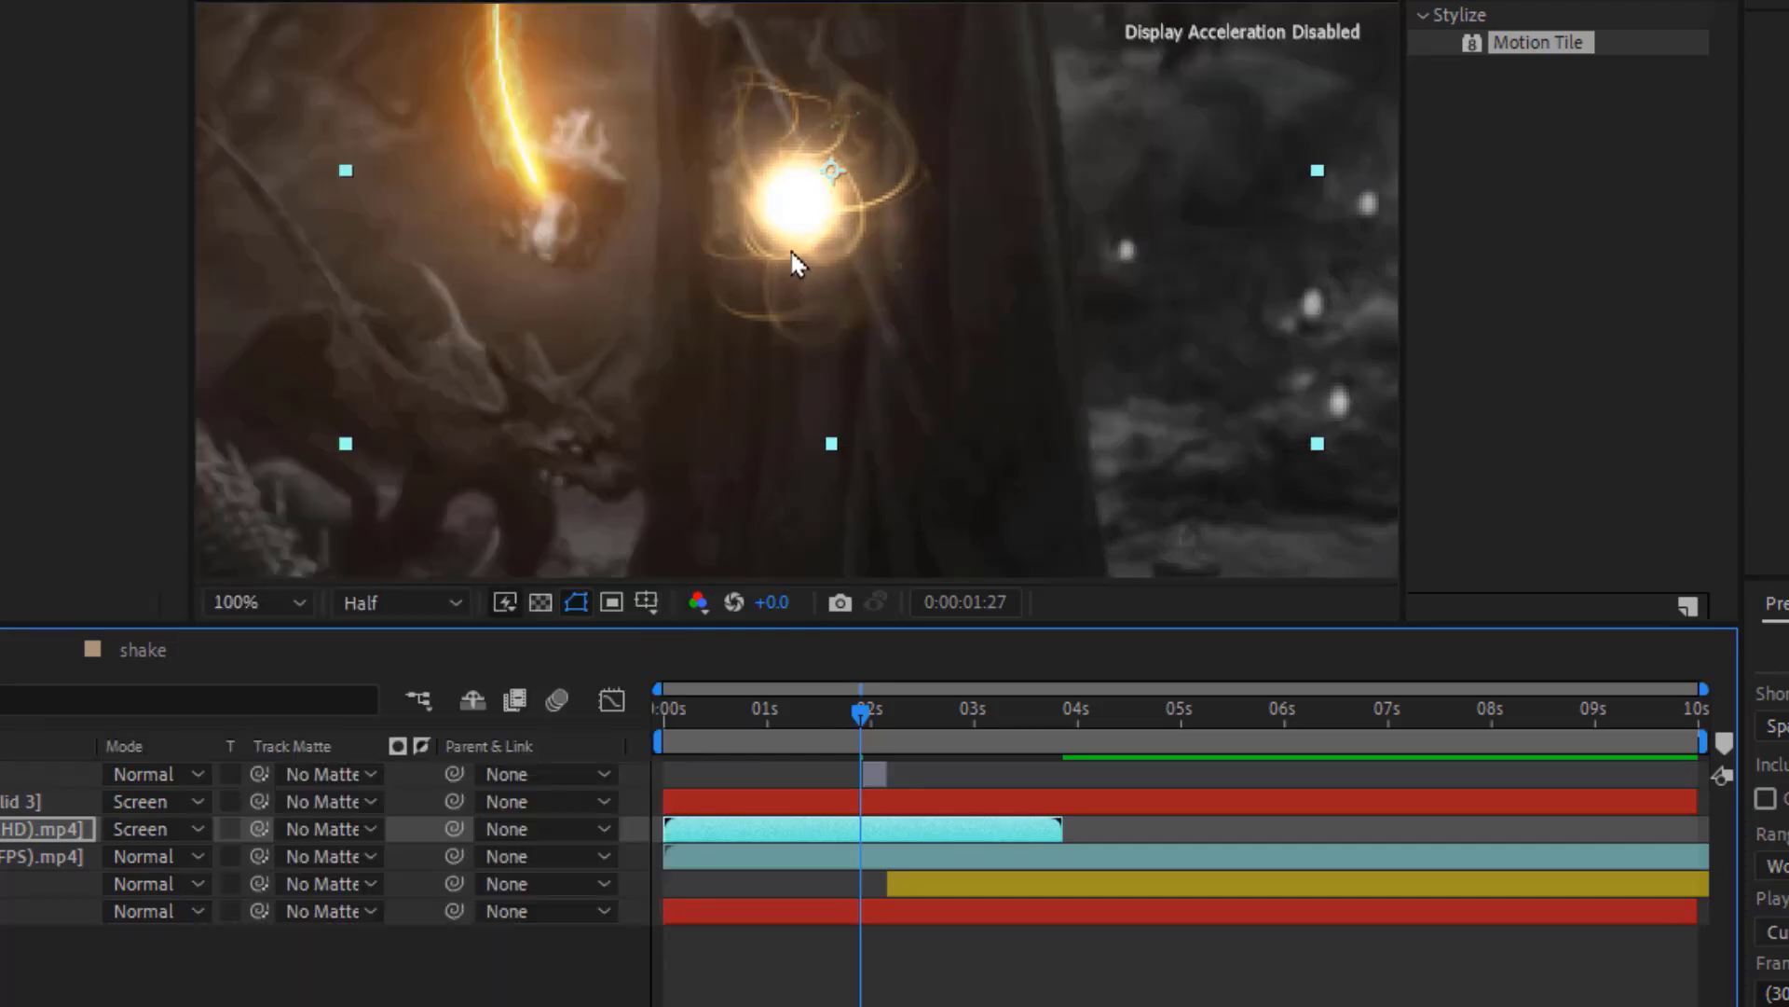
Start the Energy clip at the current time and keyframe Opacity from 0% up to 100% at 2:08
left_click_drag(797, 263, 655, 248)
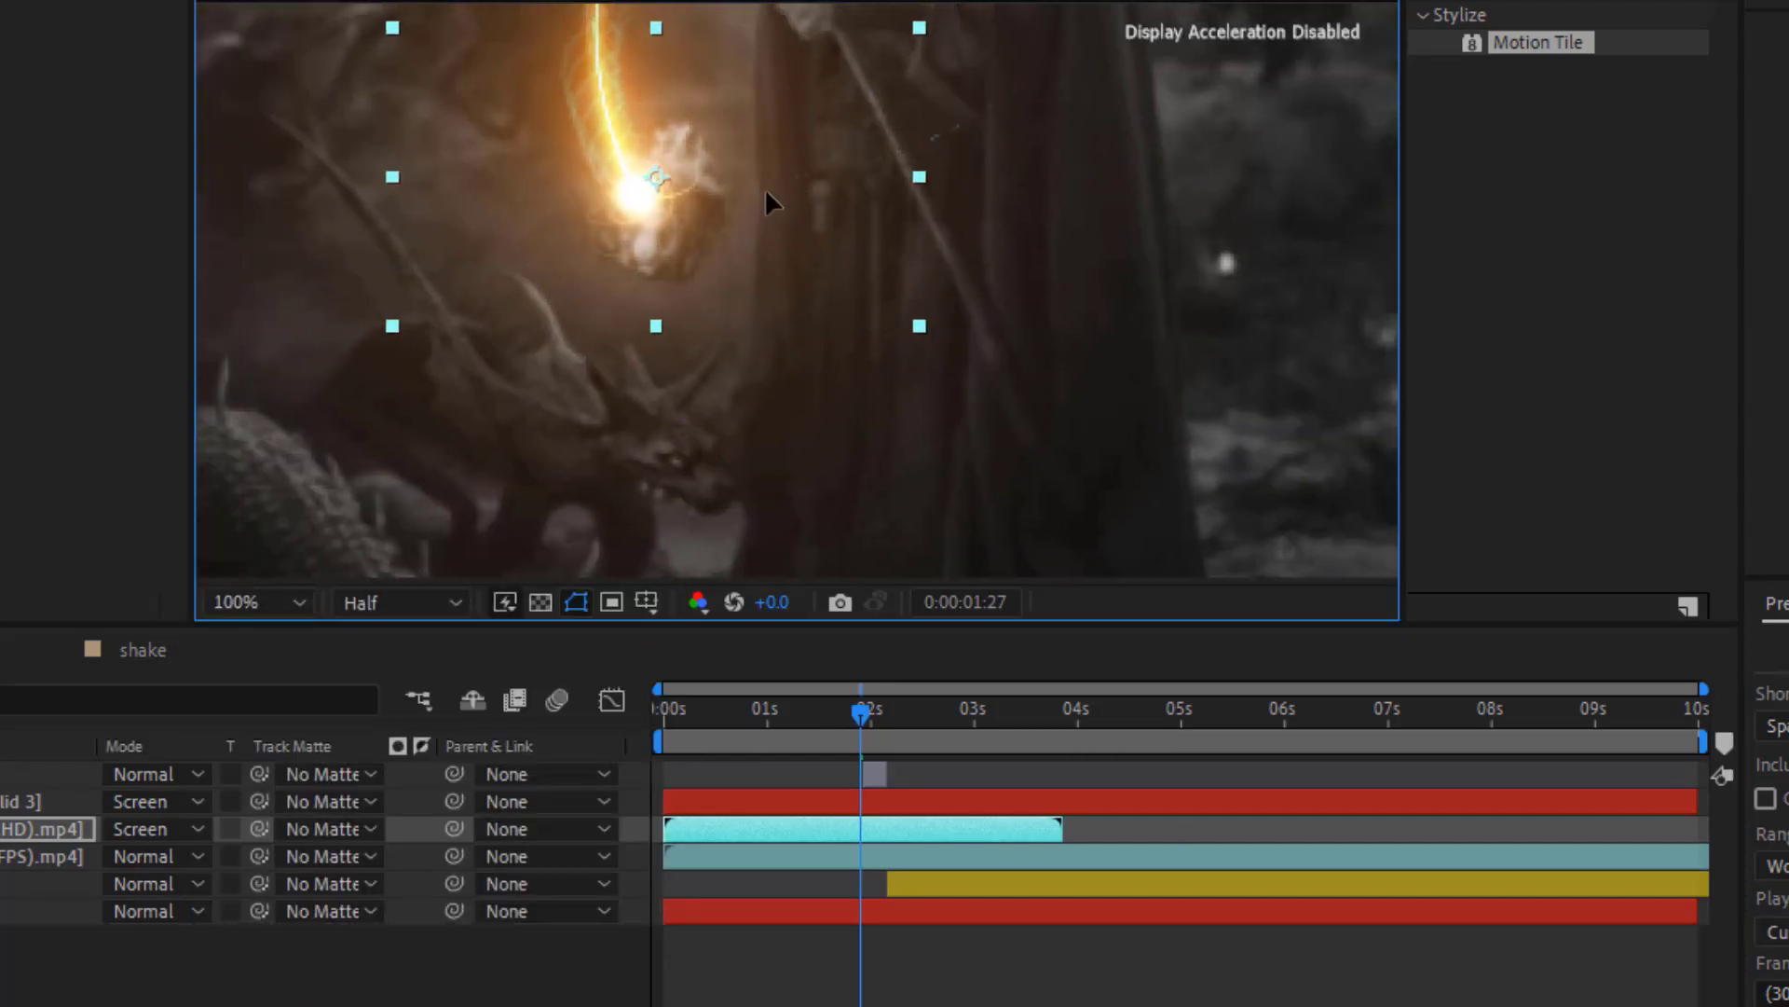
key("bracketleft")
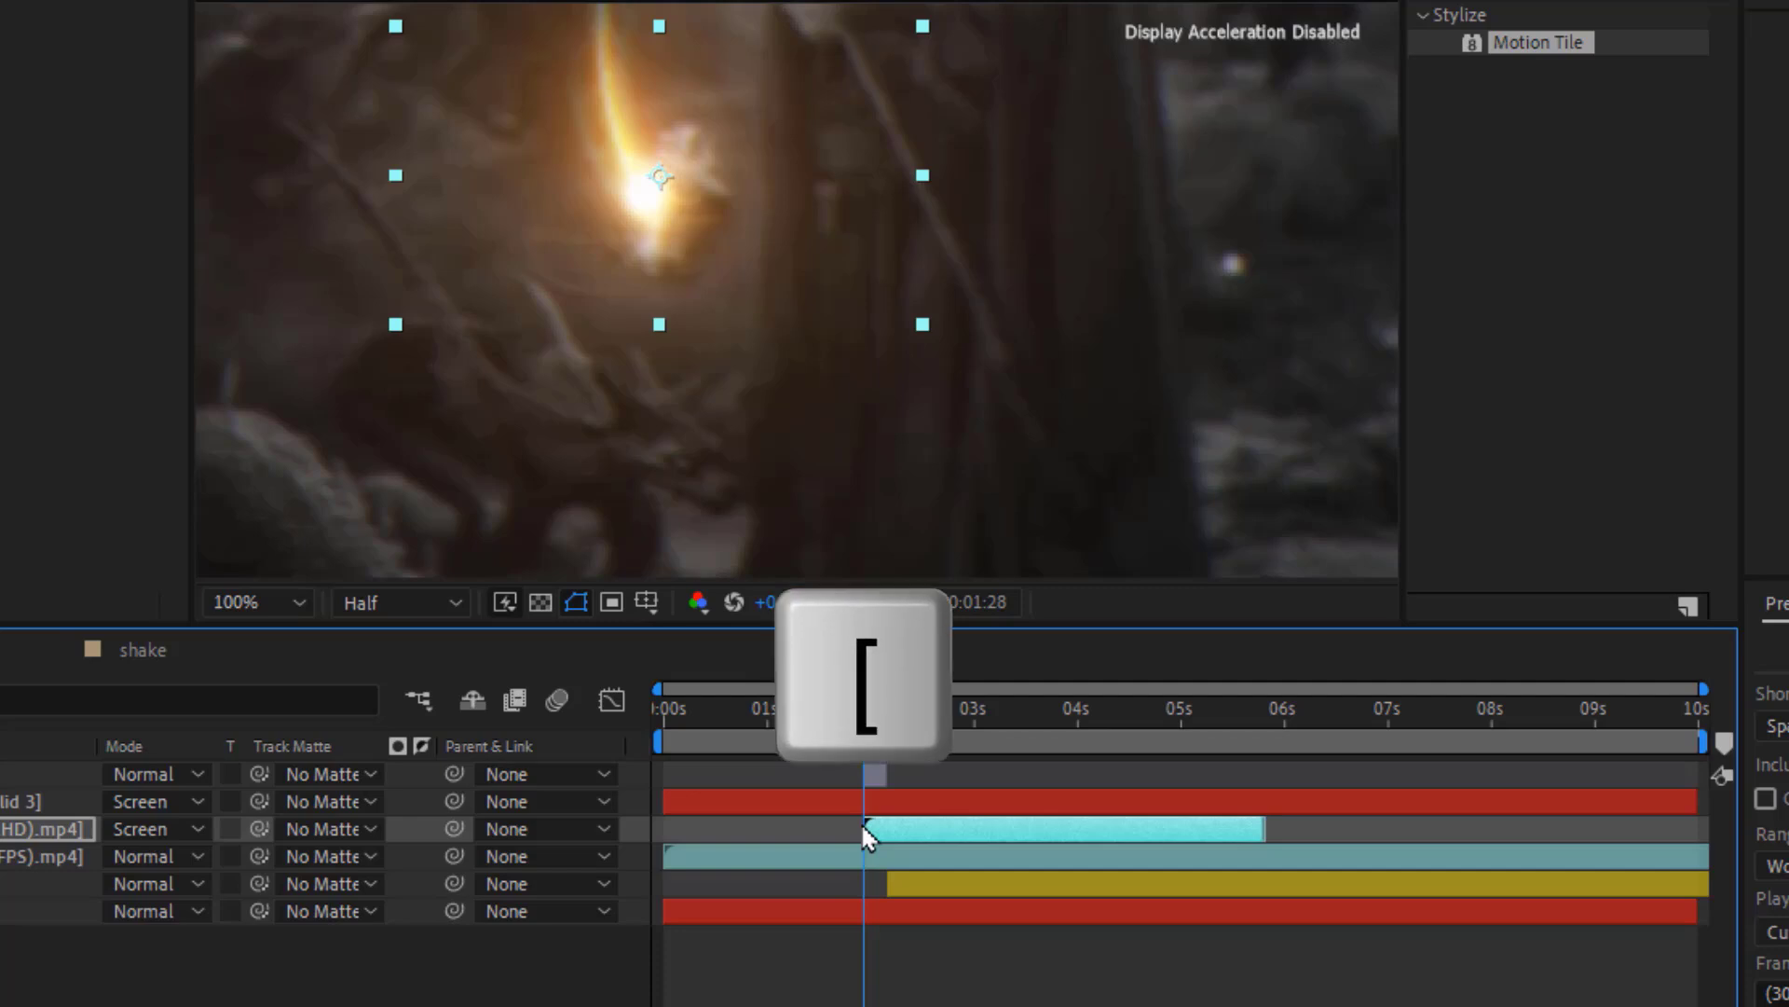
key("t")
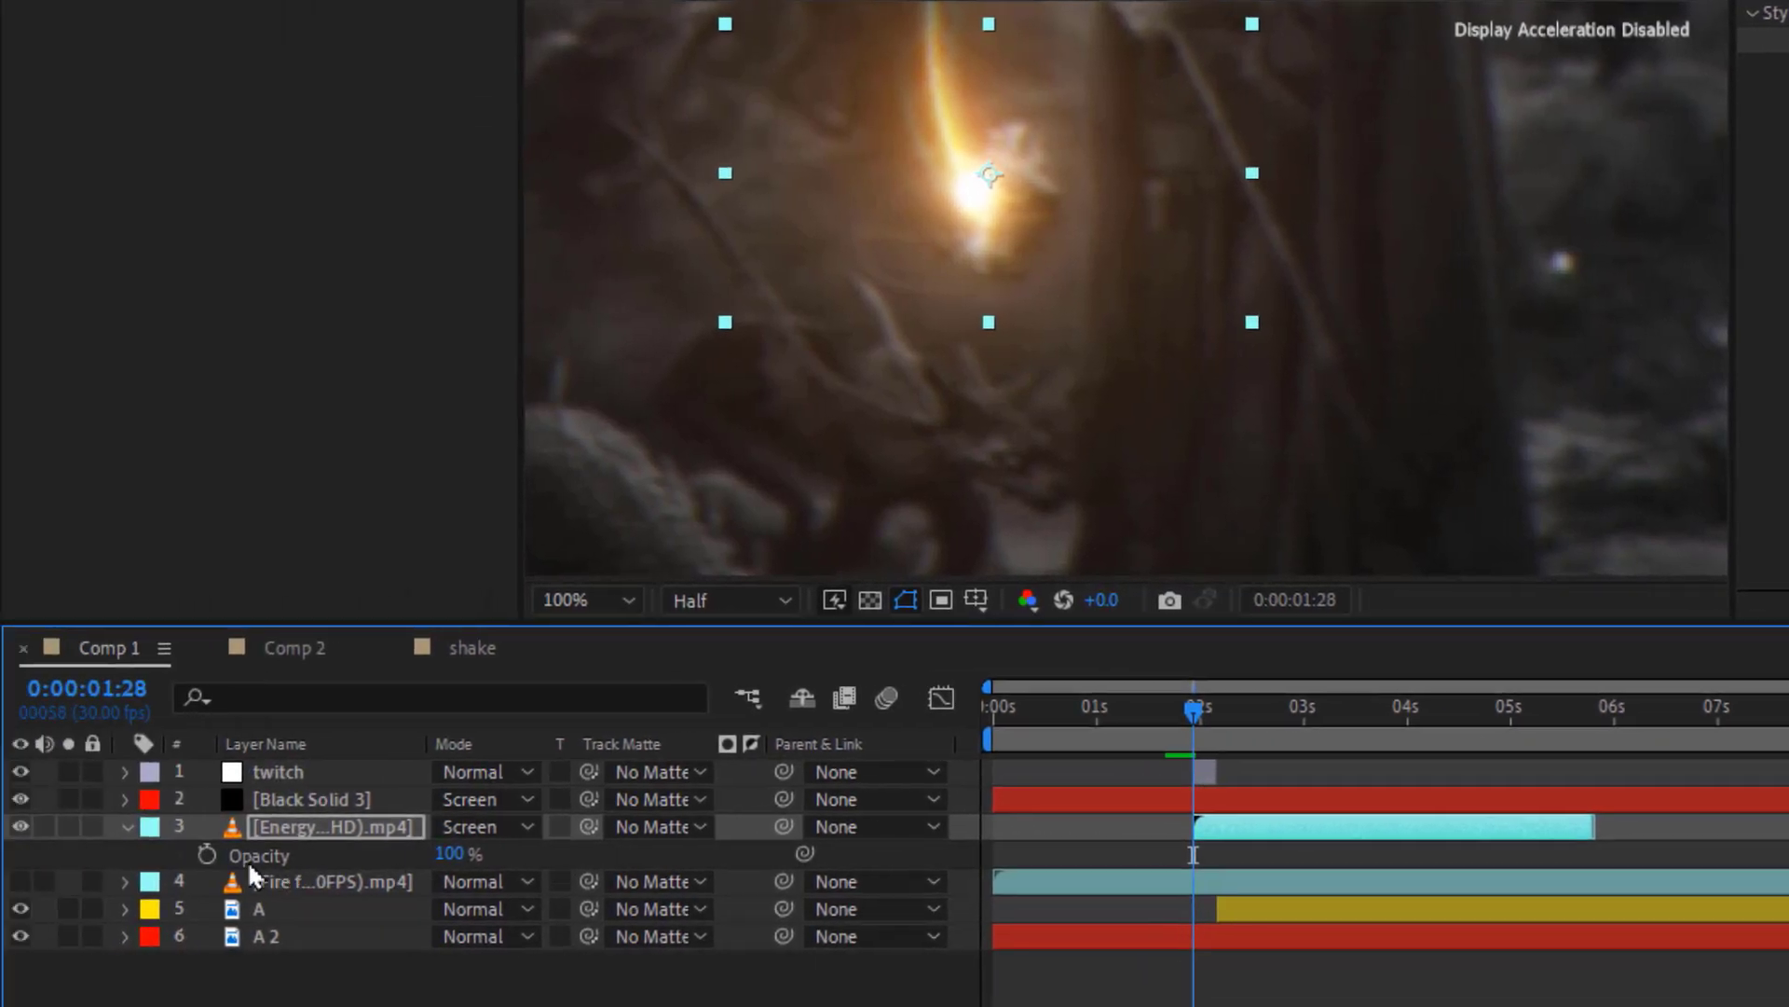
key("shift+Page_Down")
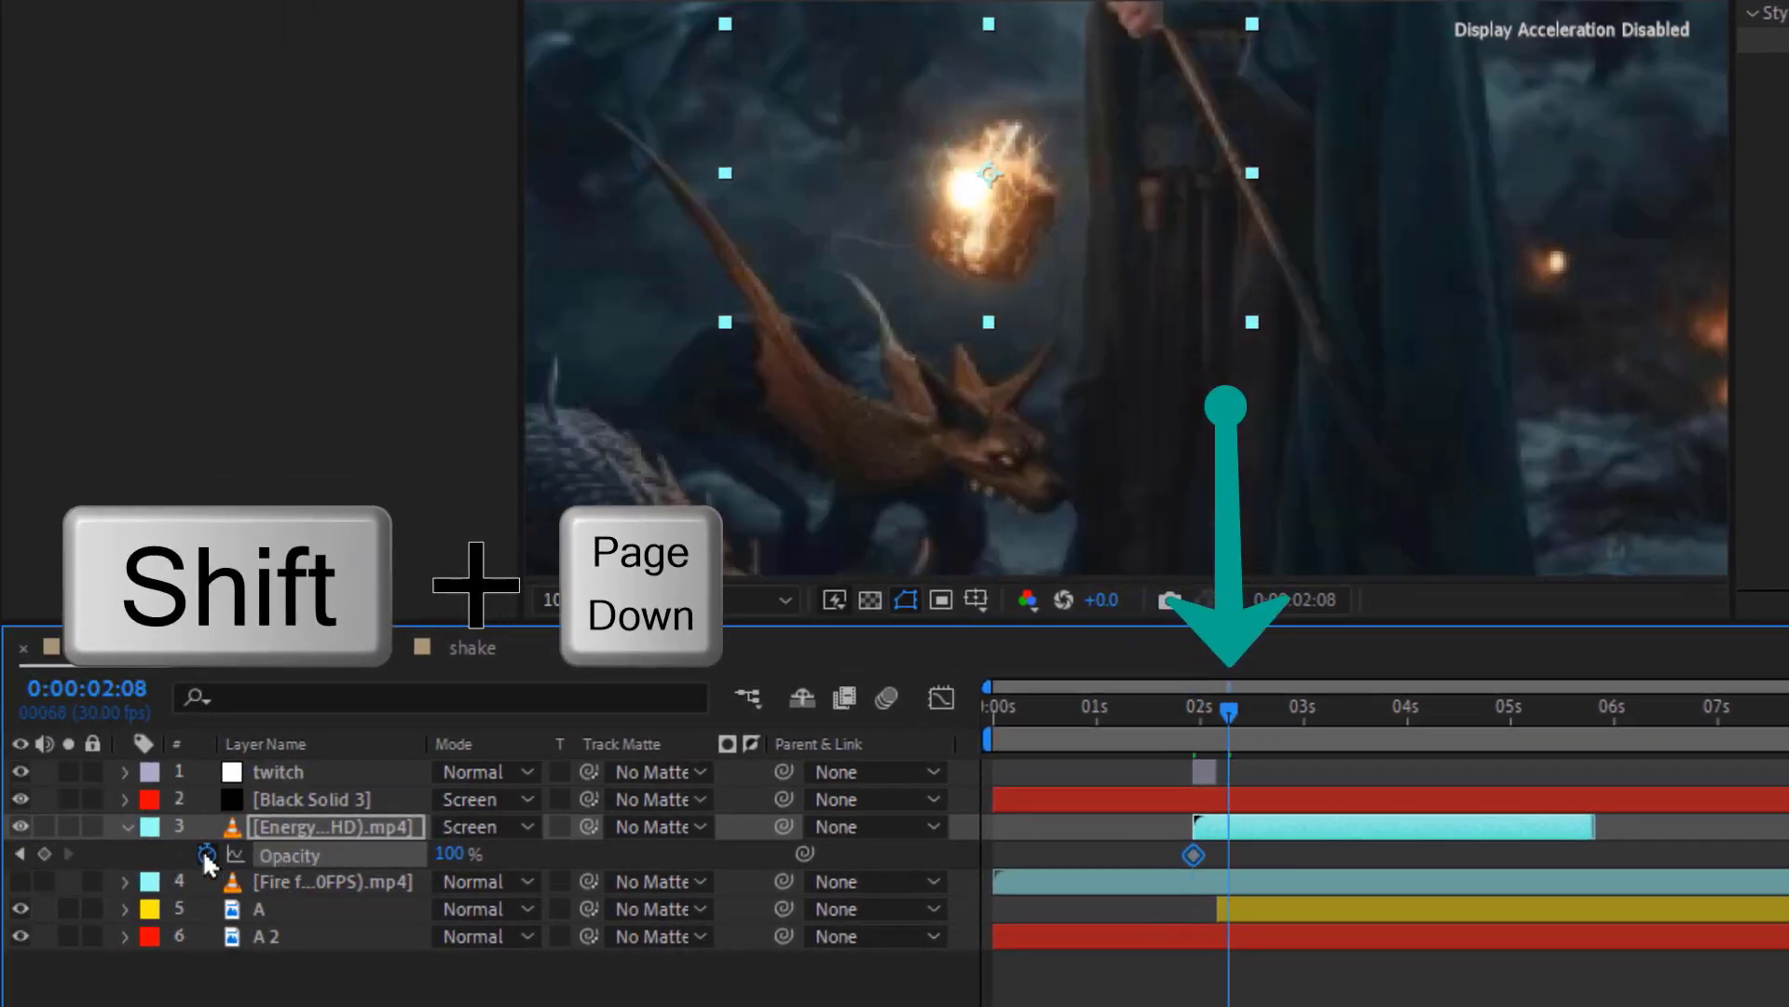
left_click(44, 854)
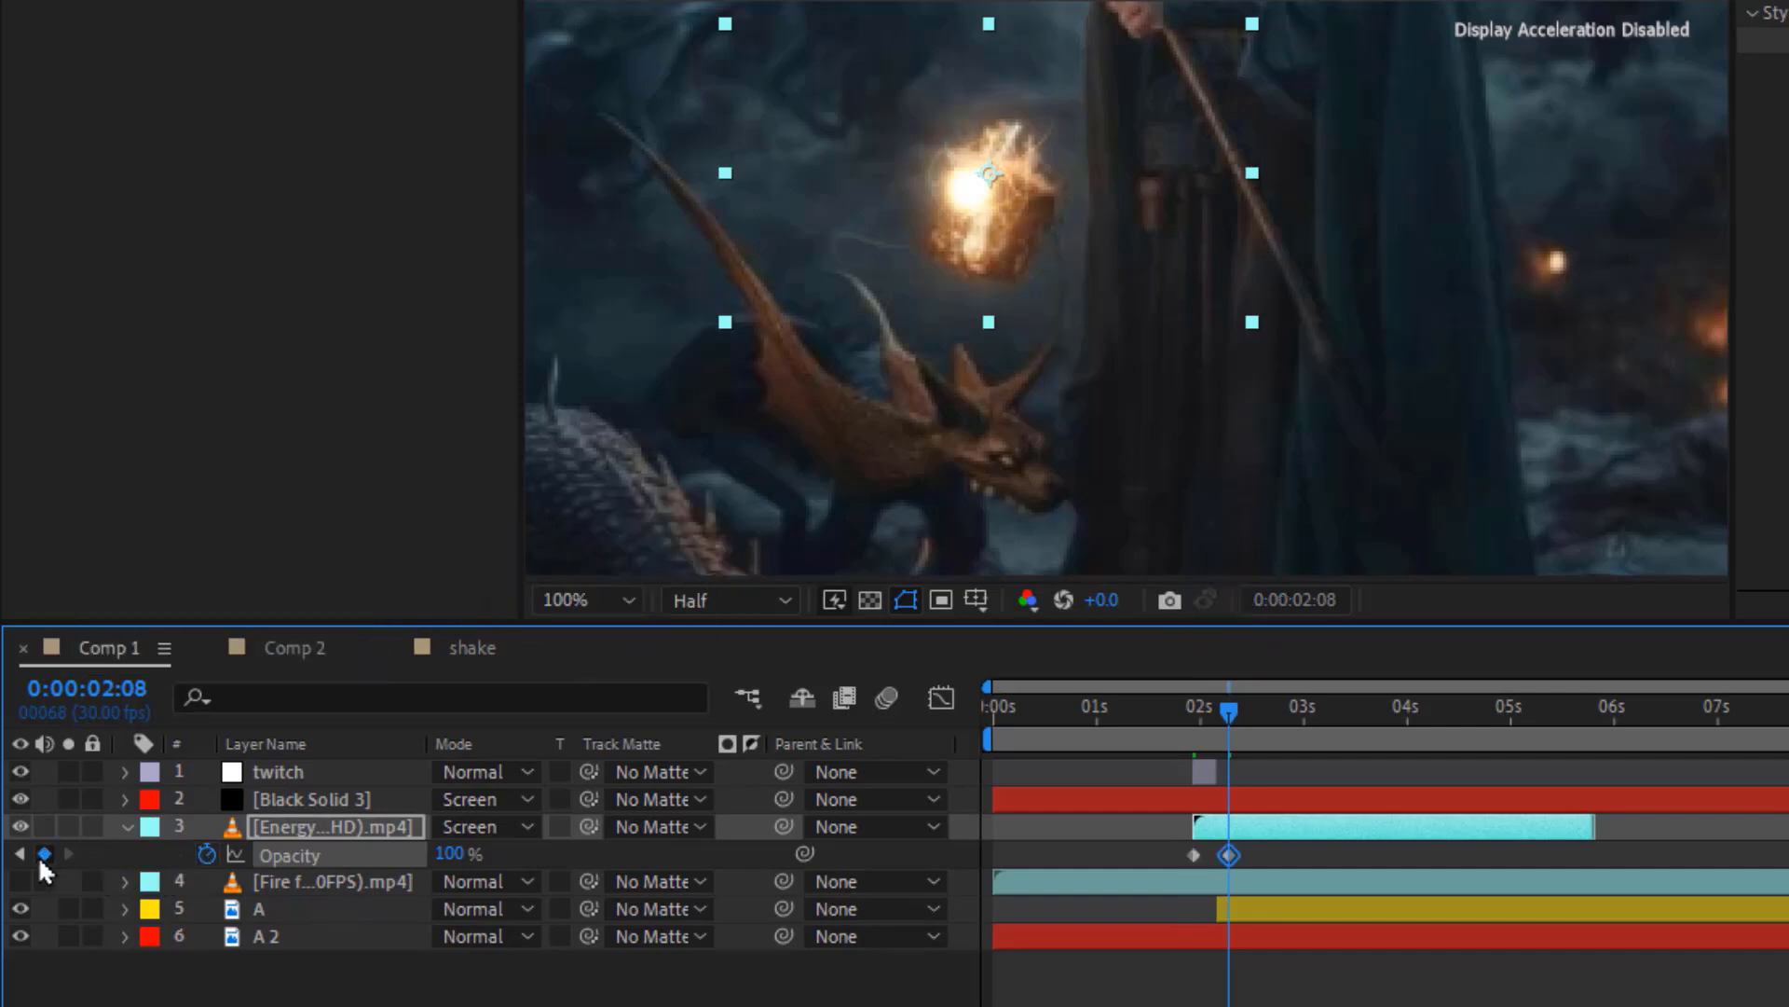
left_click(21, 855)
type("0")
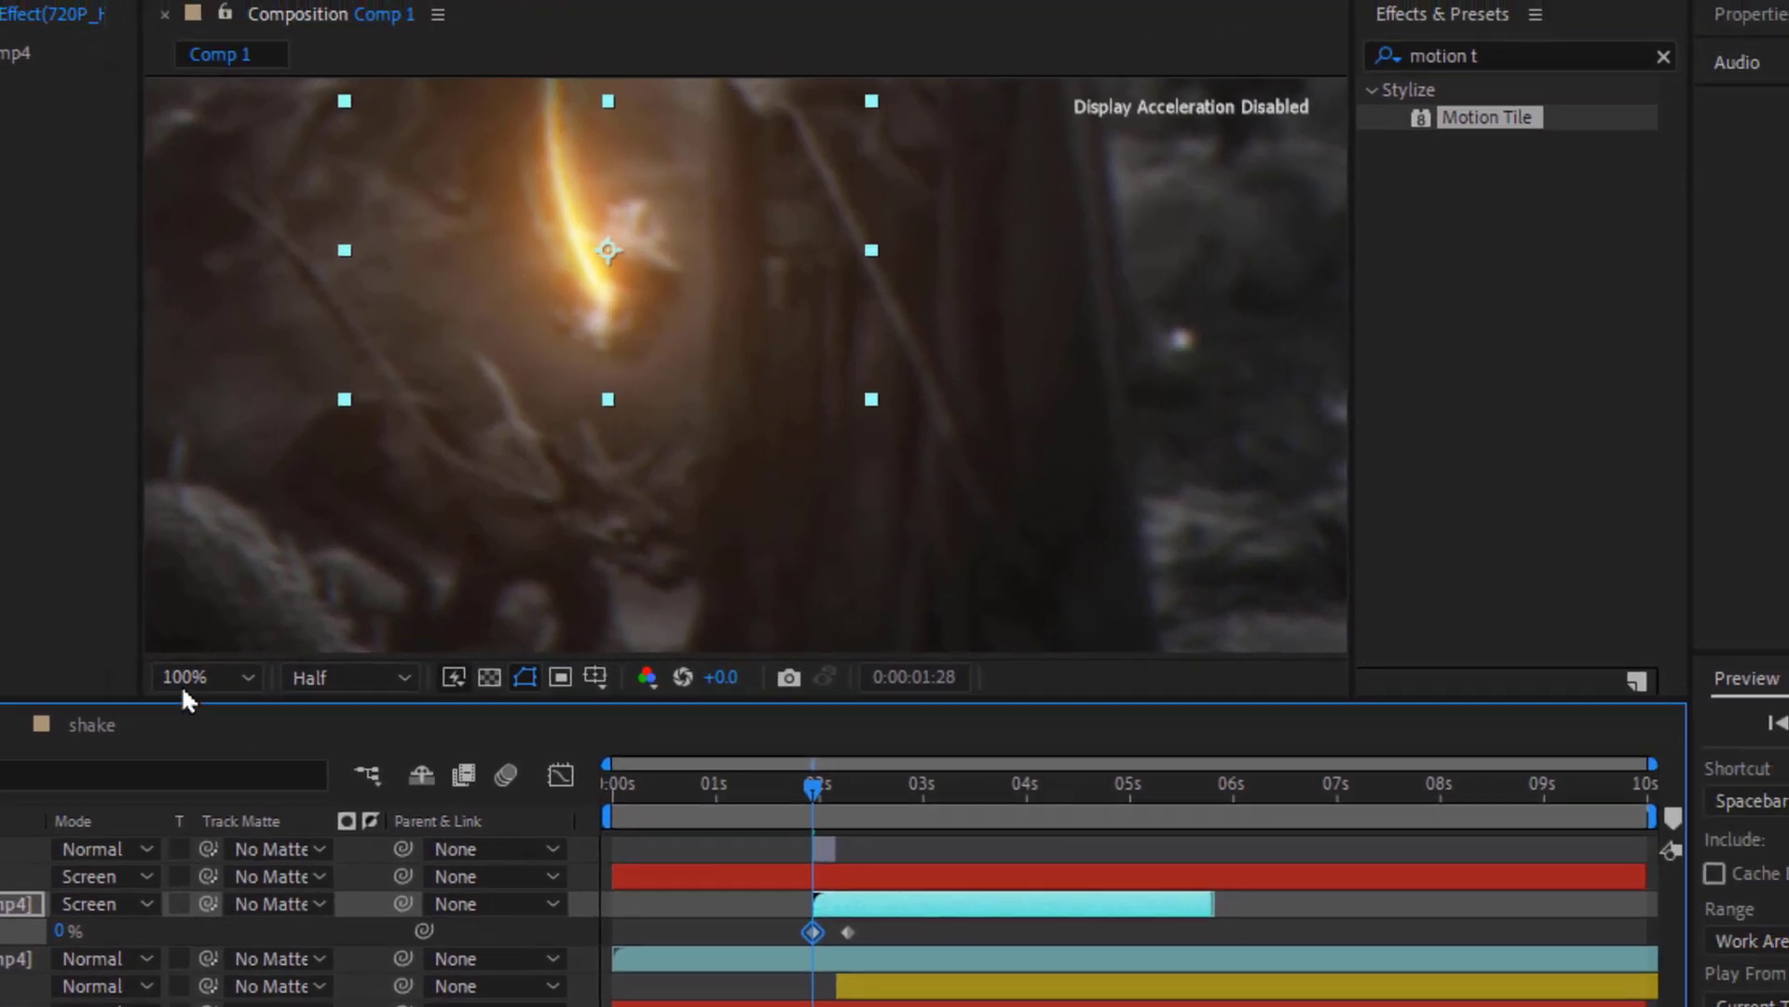
Fit the viewer, collapse the keyframes, and preview the energy arc up to about 1:29
left_click(471, 623)
left_click(258, 105)
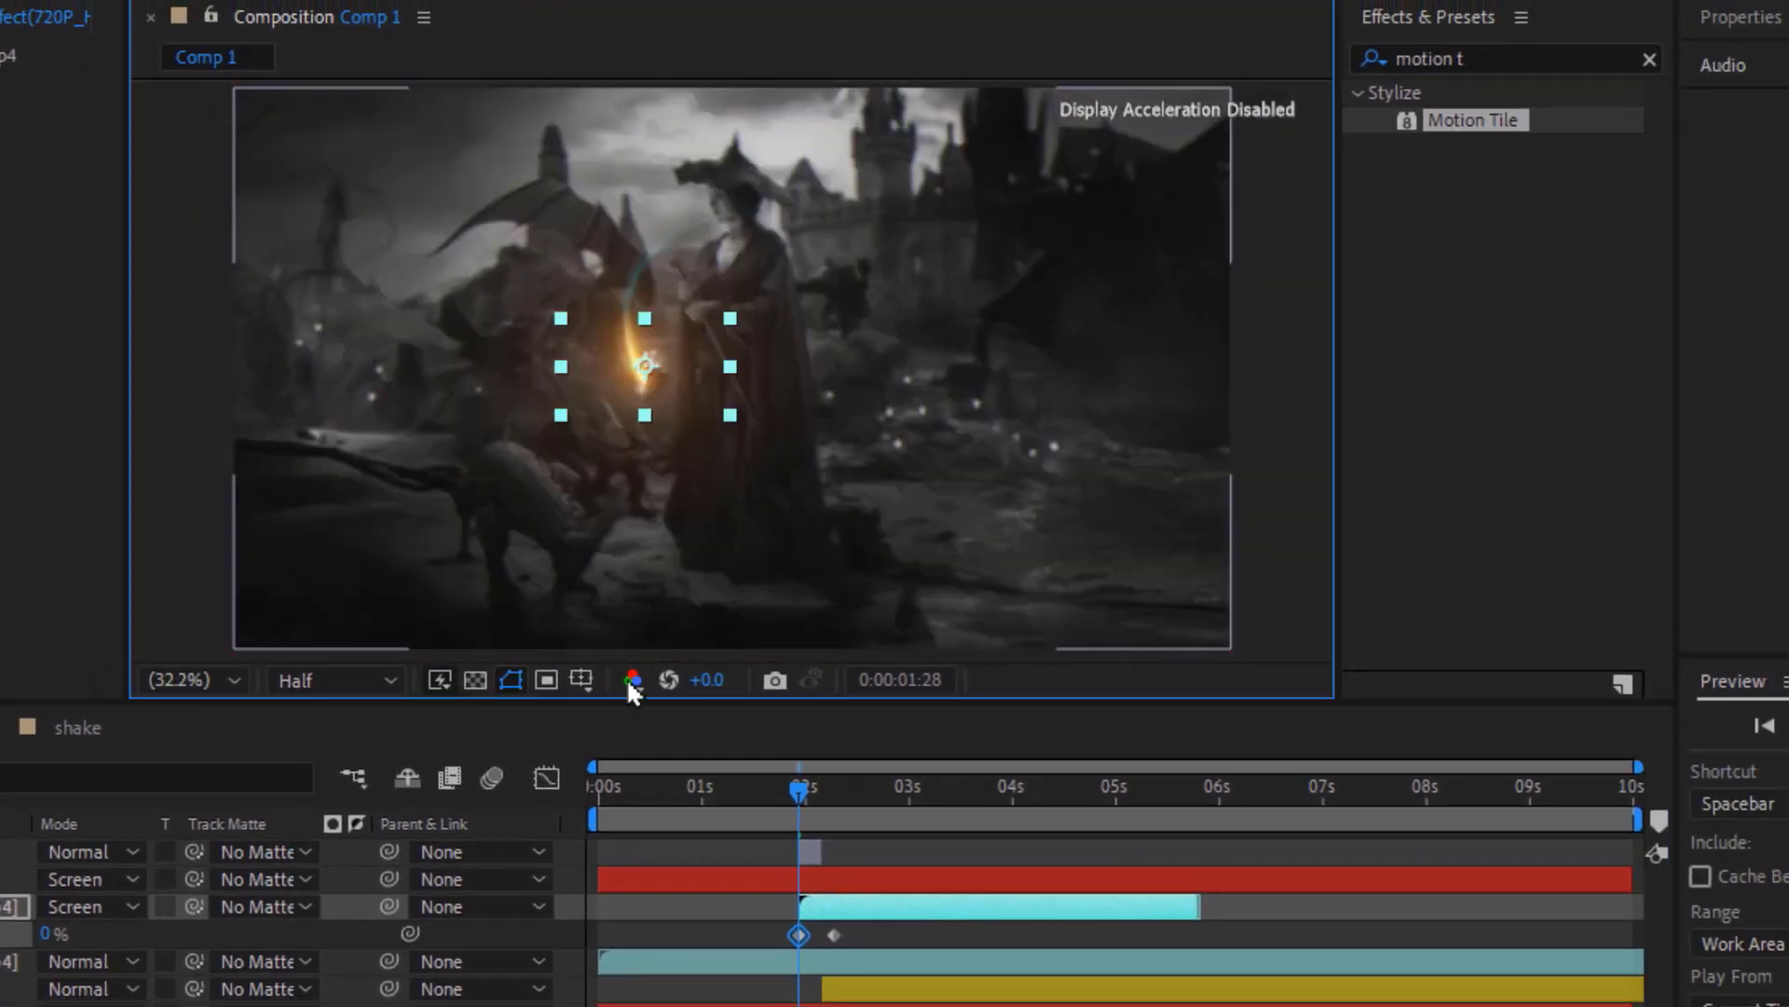
left_click(813, 912)
key("u")
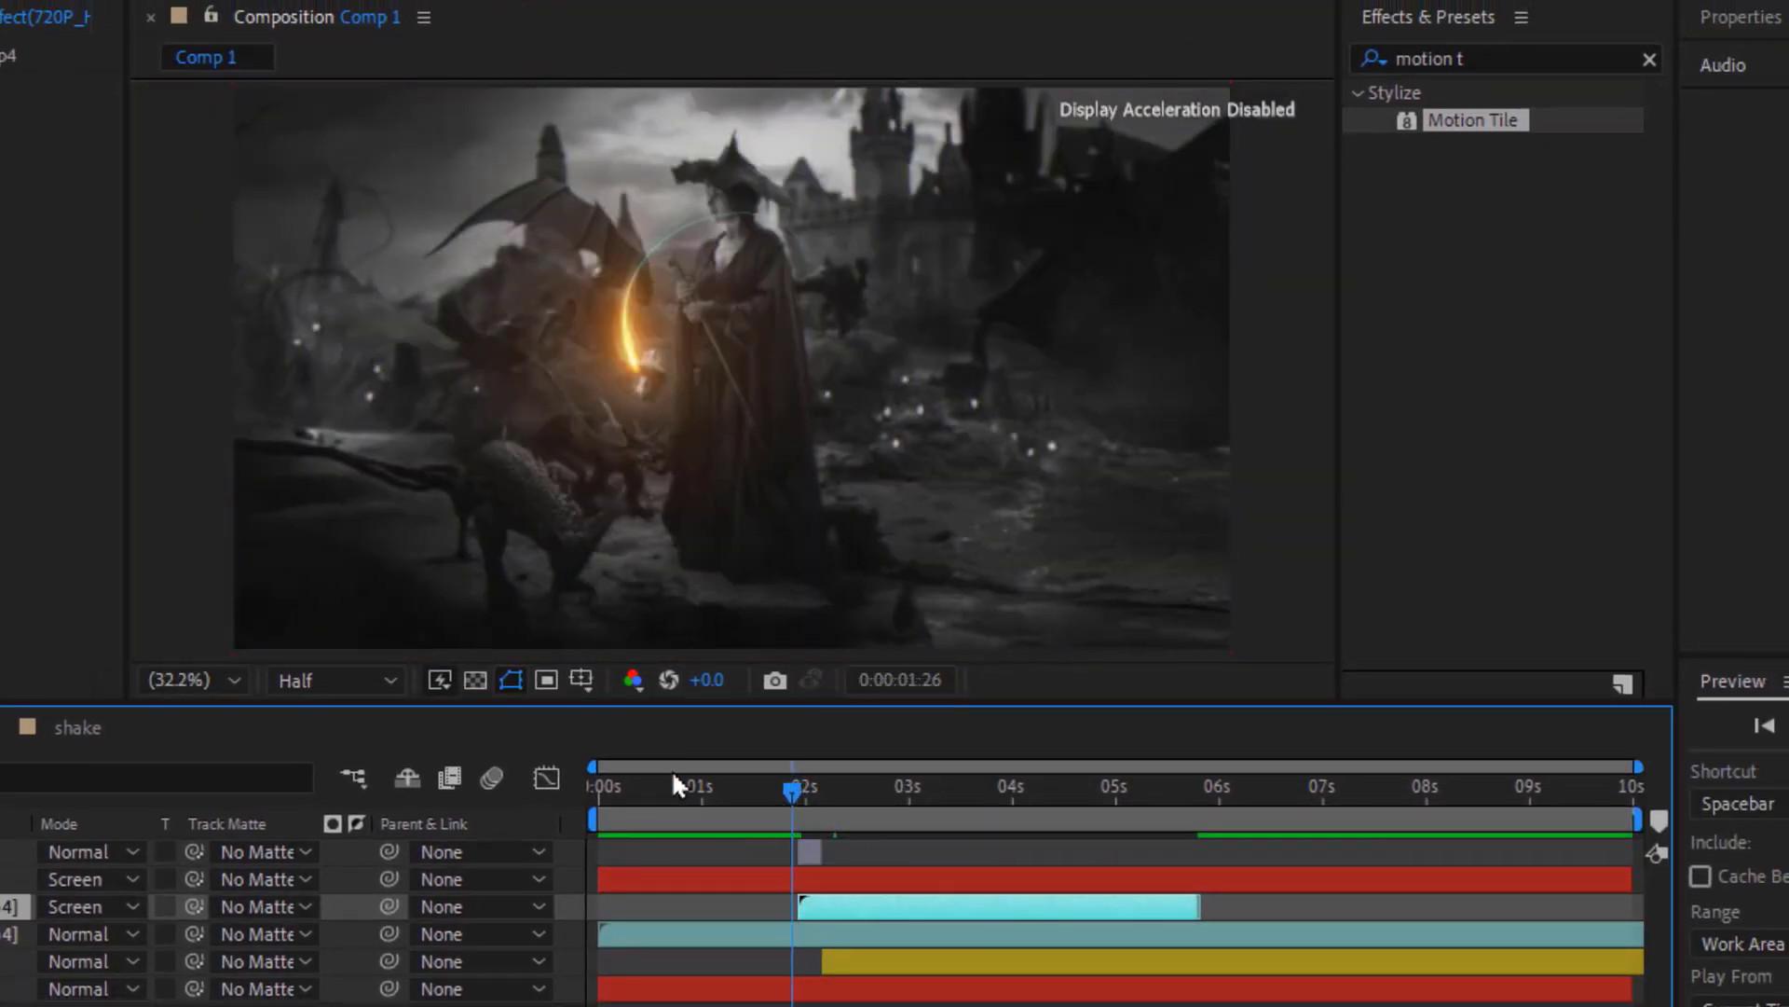
left_click(596, 787)
key("space")
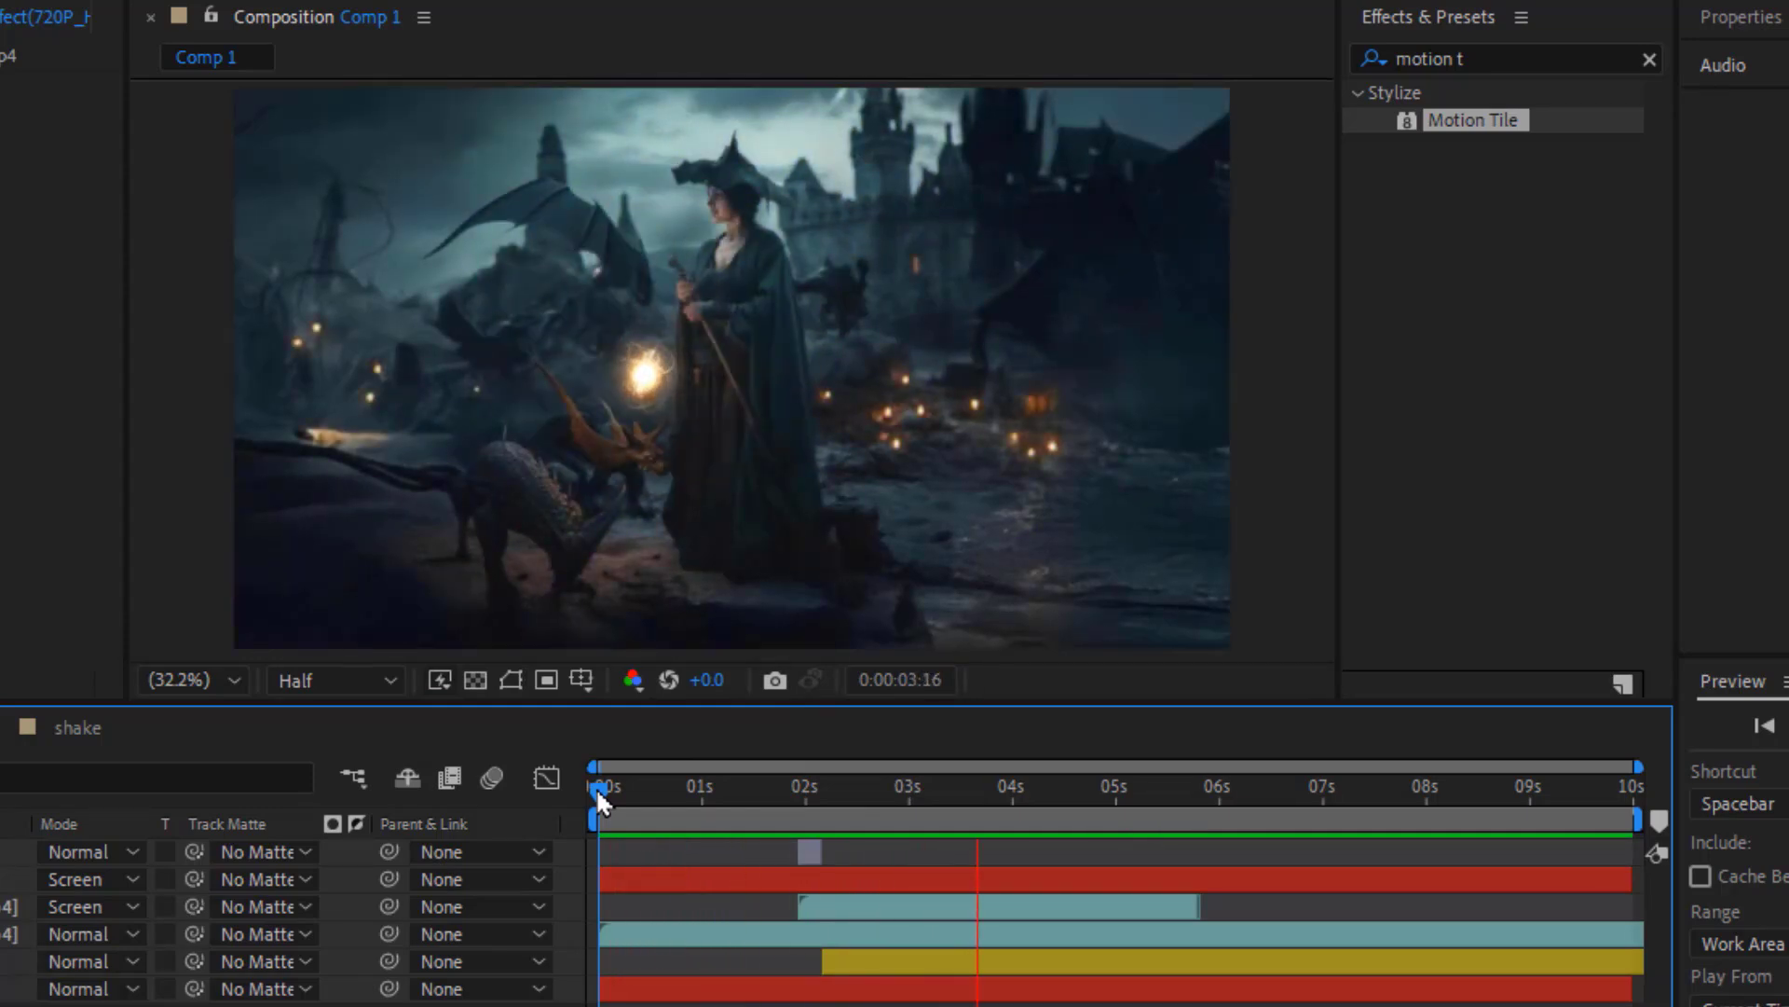
left_click_drag(596, 787, 785, 765)
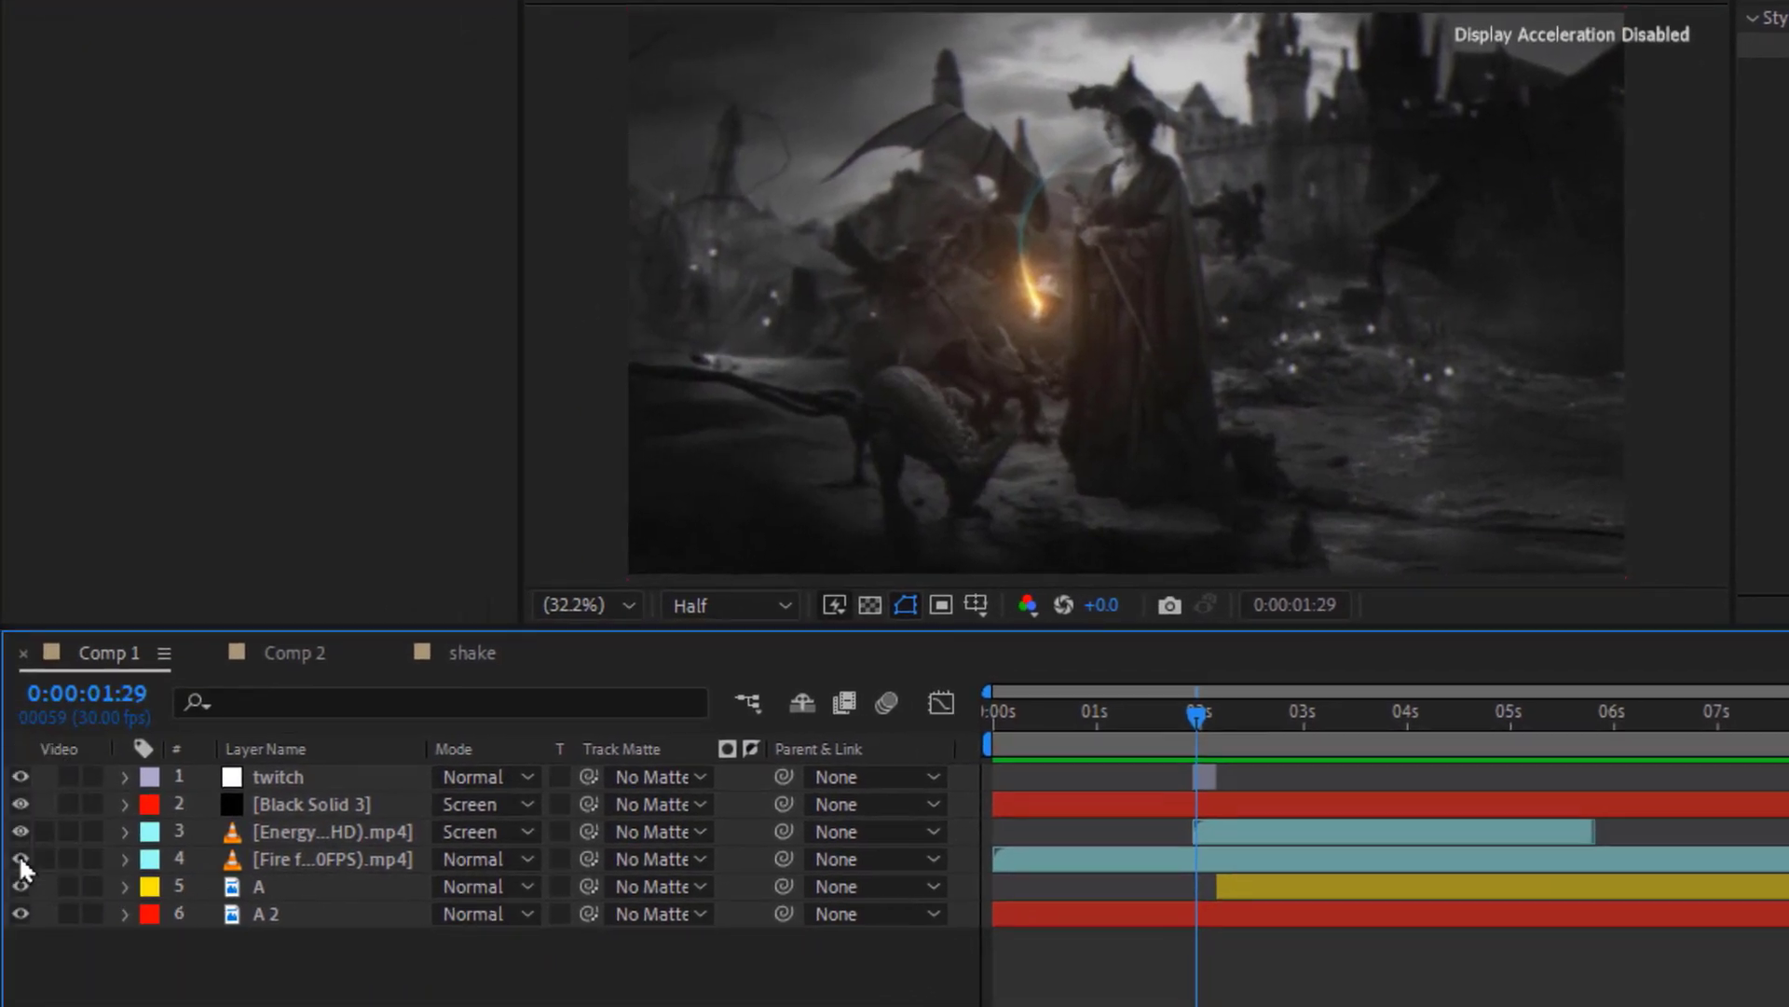
Show the Fire layer, start it at the current time, fit it to the comp, and blend in Screen
left_click(21, 859)
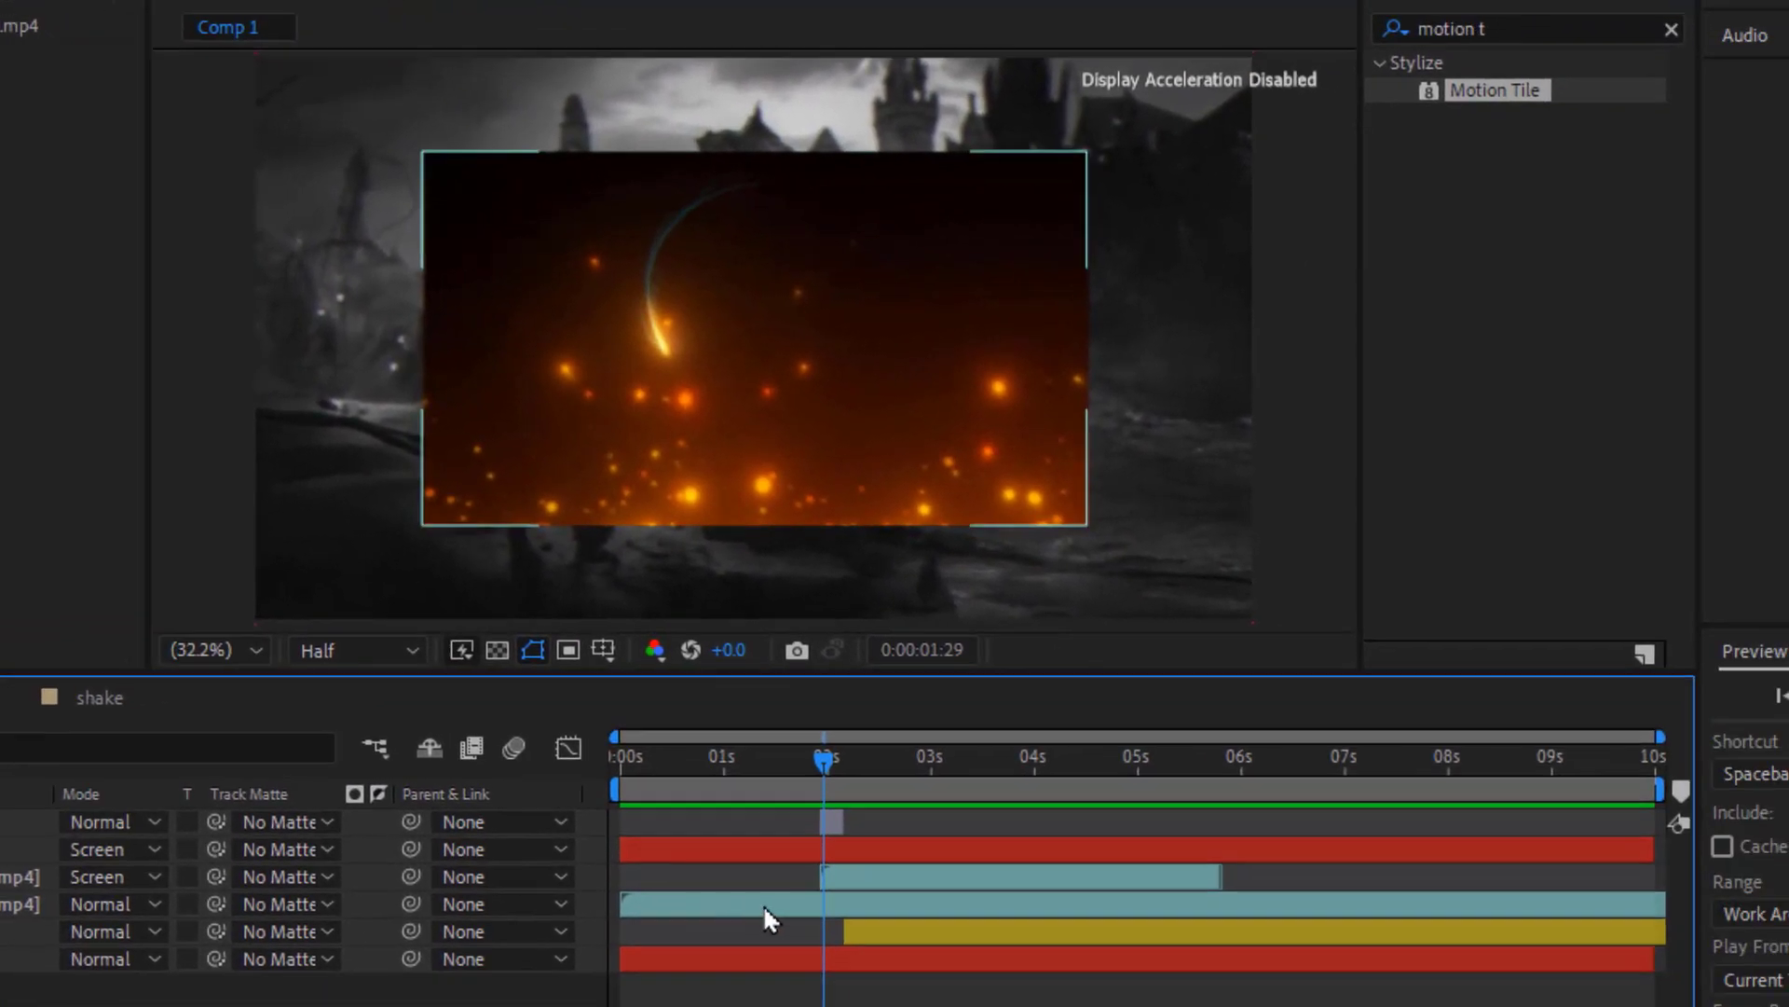
left_click(1206, 861)
key("bracketleft")
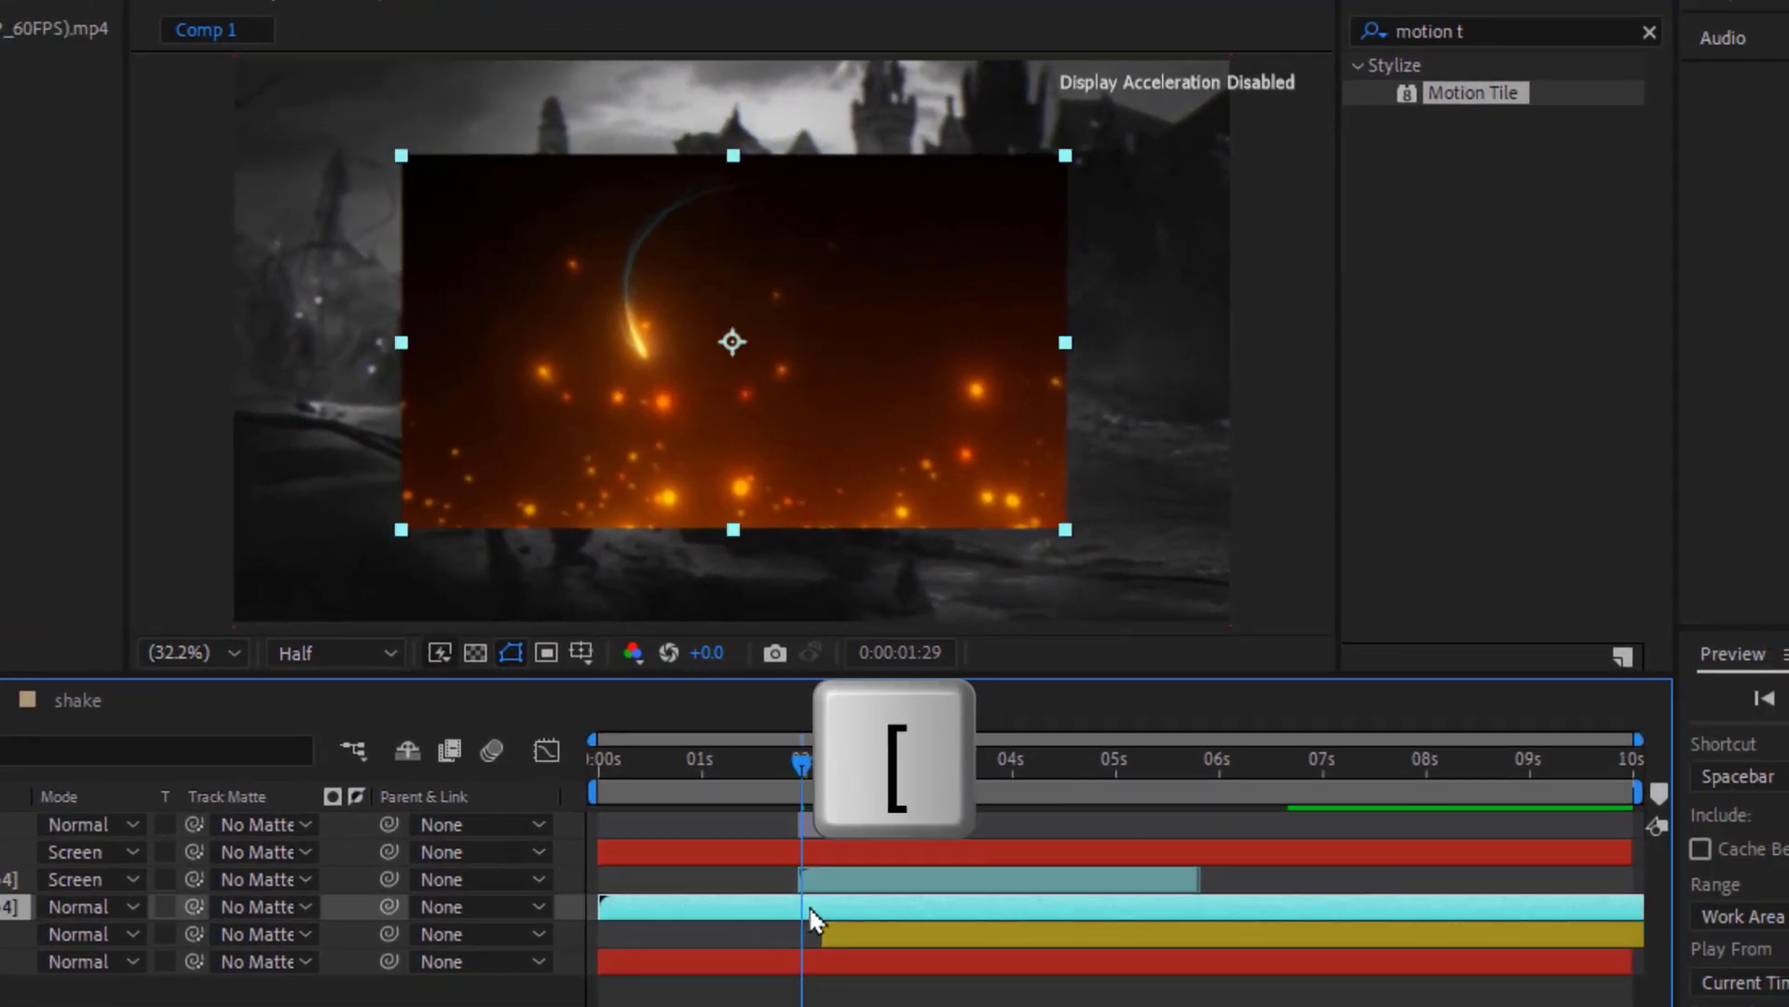
key("ctrl+alt+f")
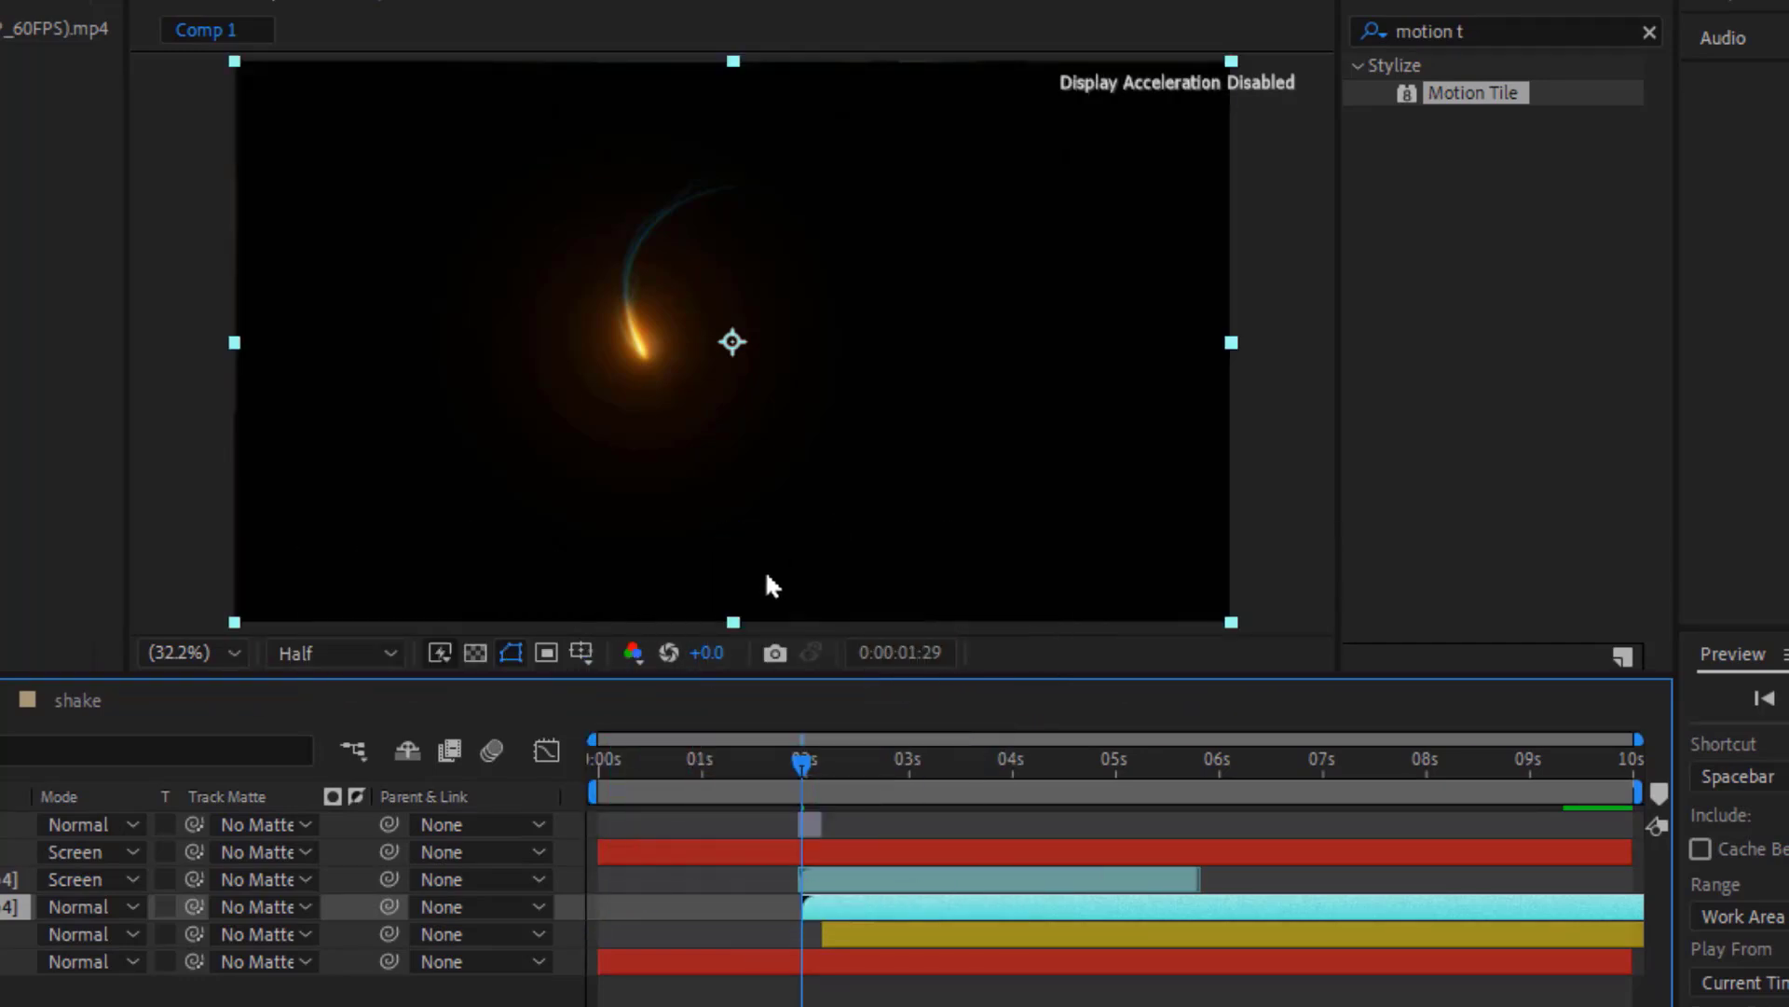
left_click(98, 904)
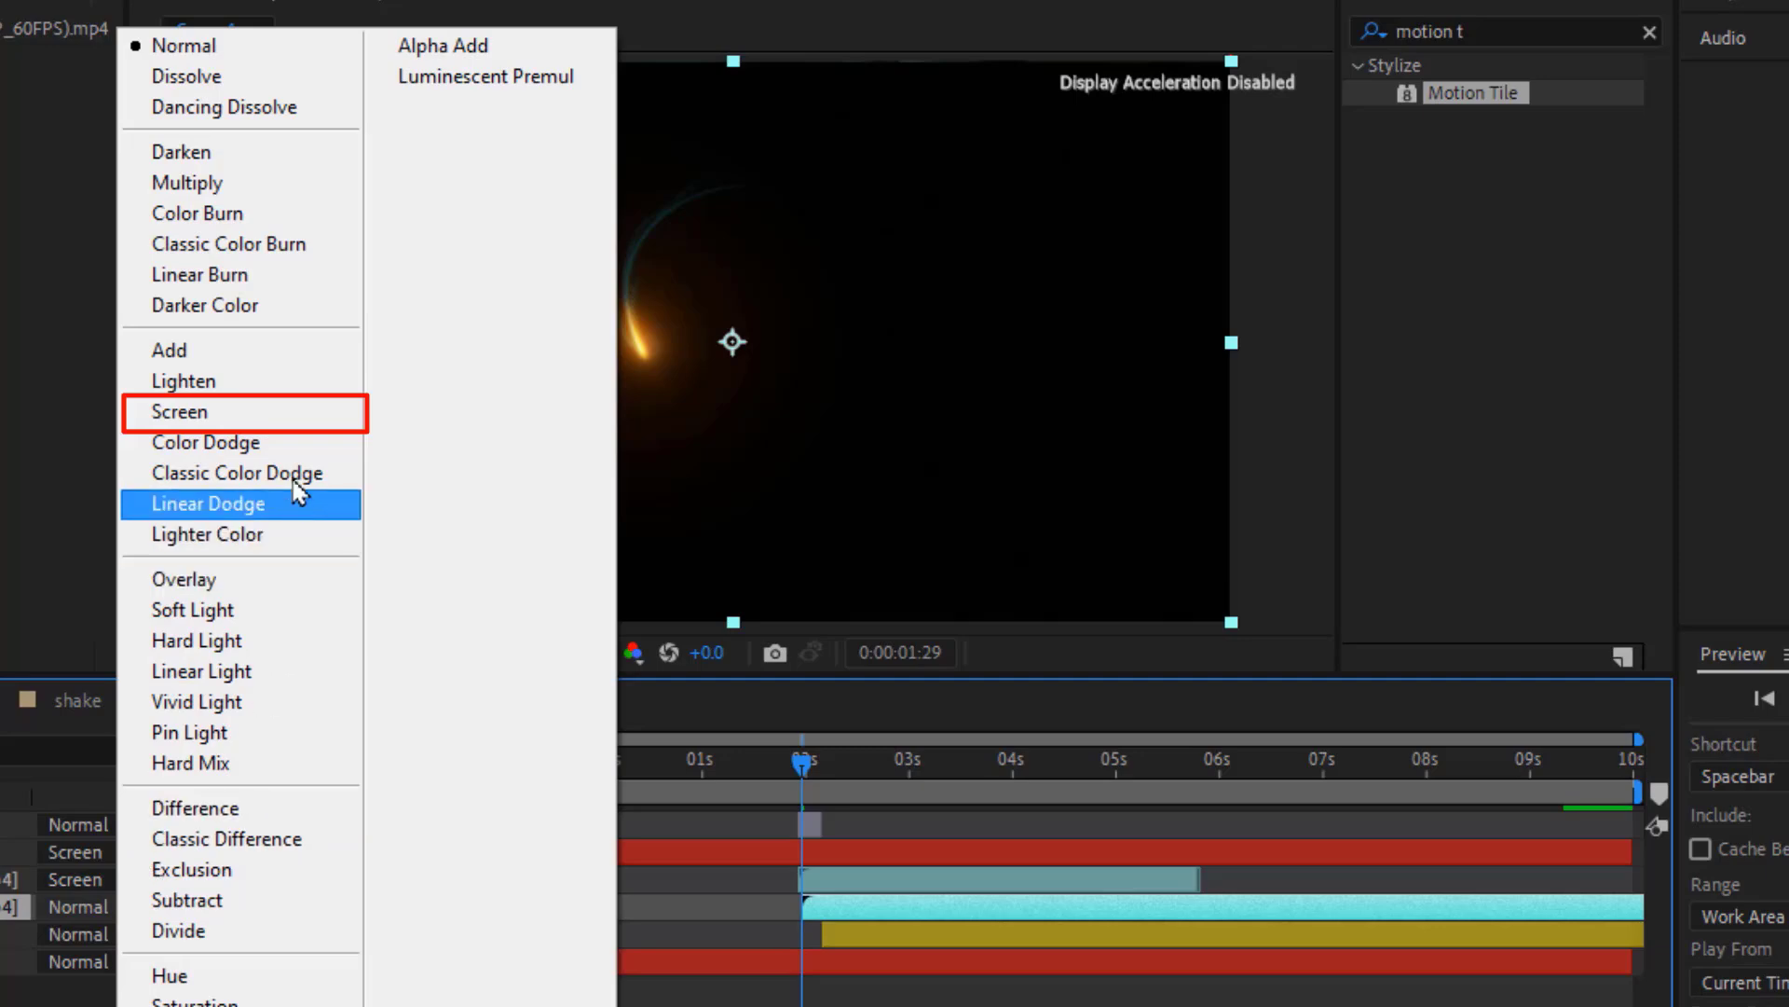
left_click(298, 411)
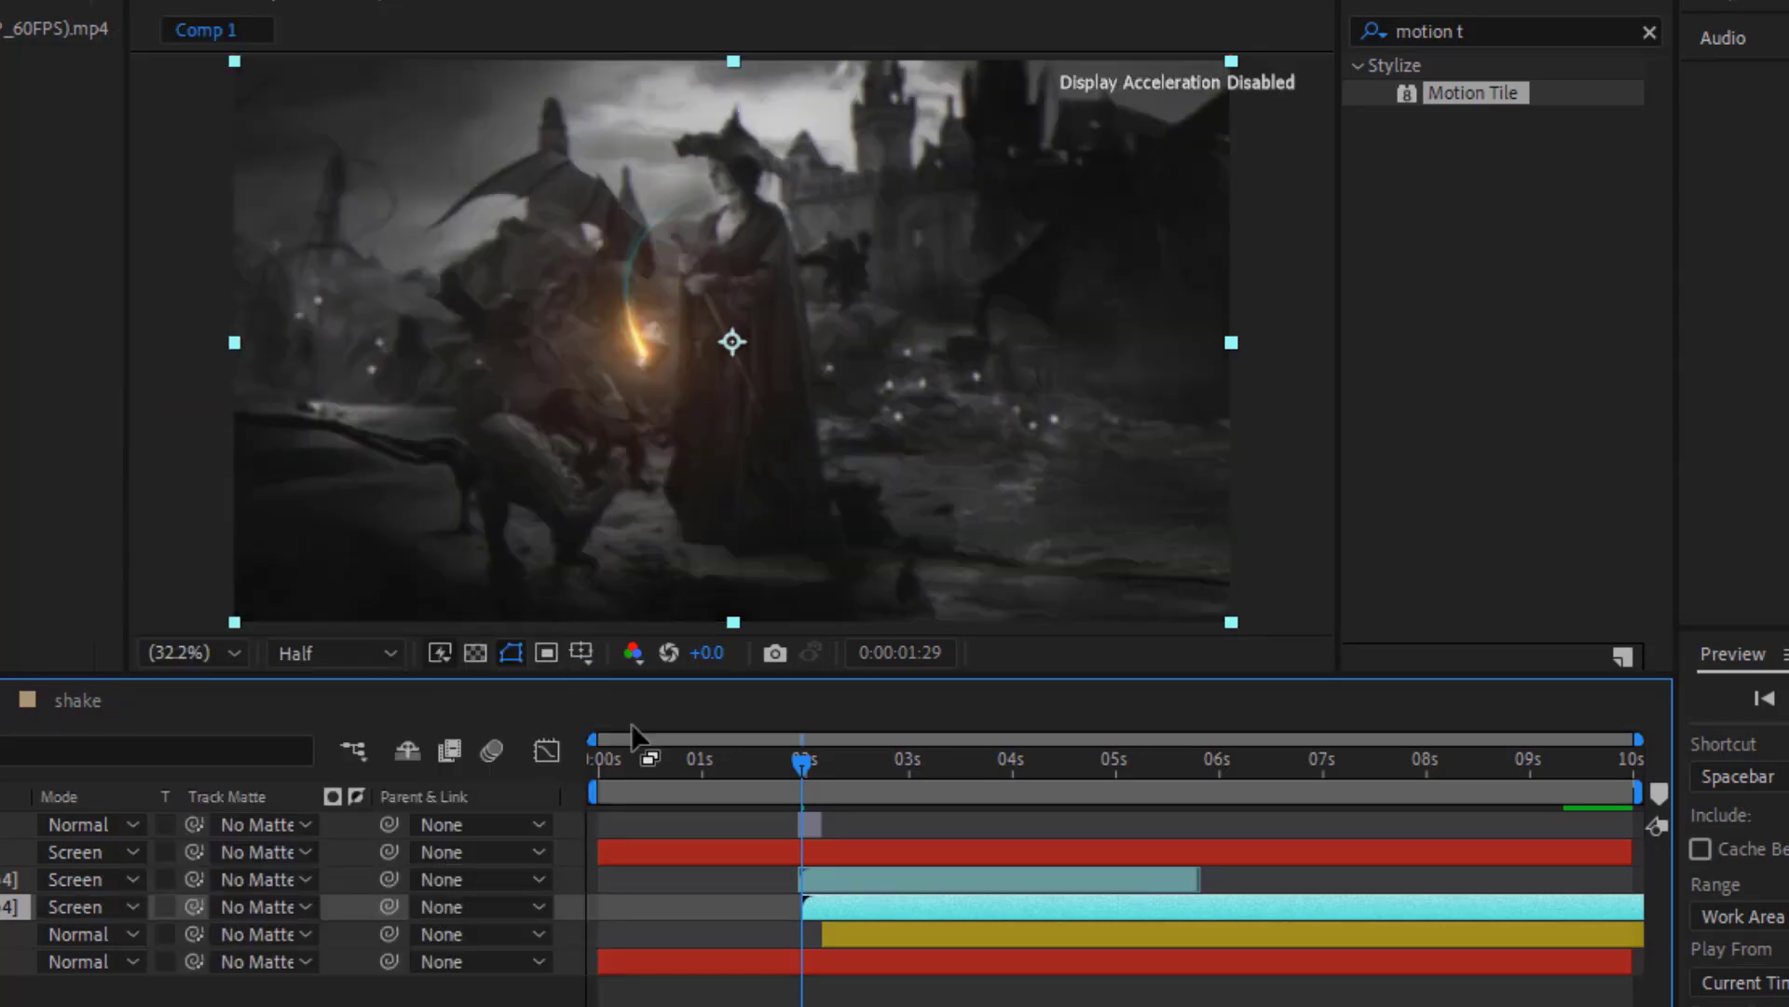
Preview the fire overlay, then duplicate the twitch layer at about 2:29
left_click(599, 762)
key("space")
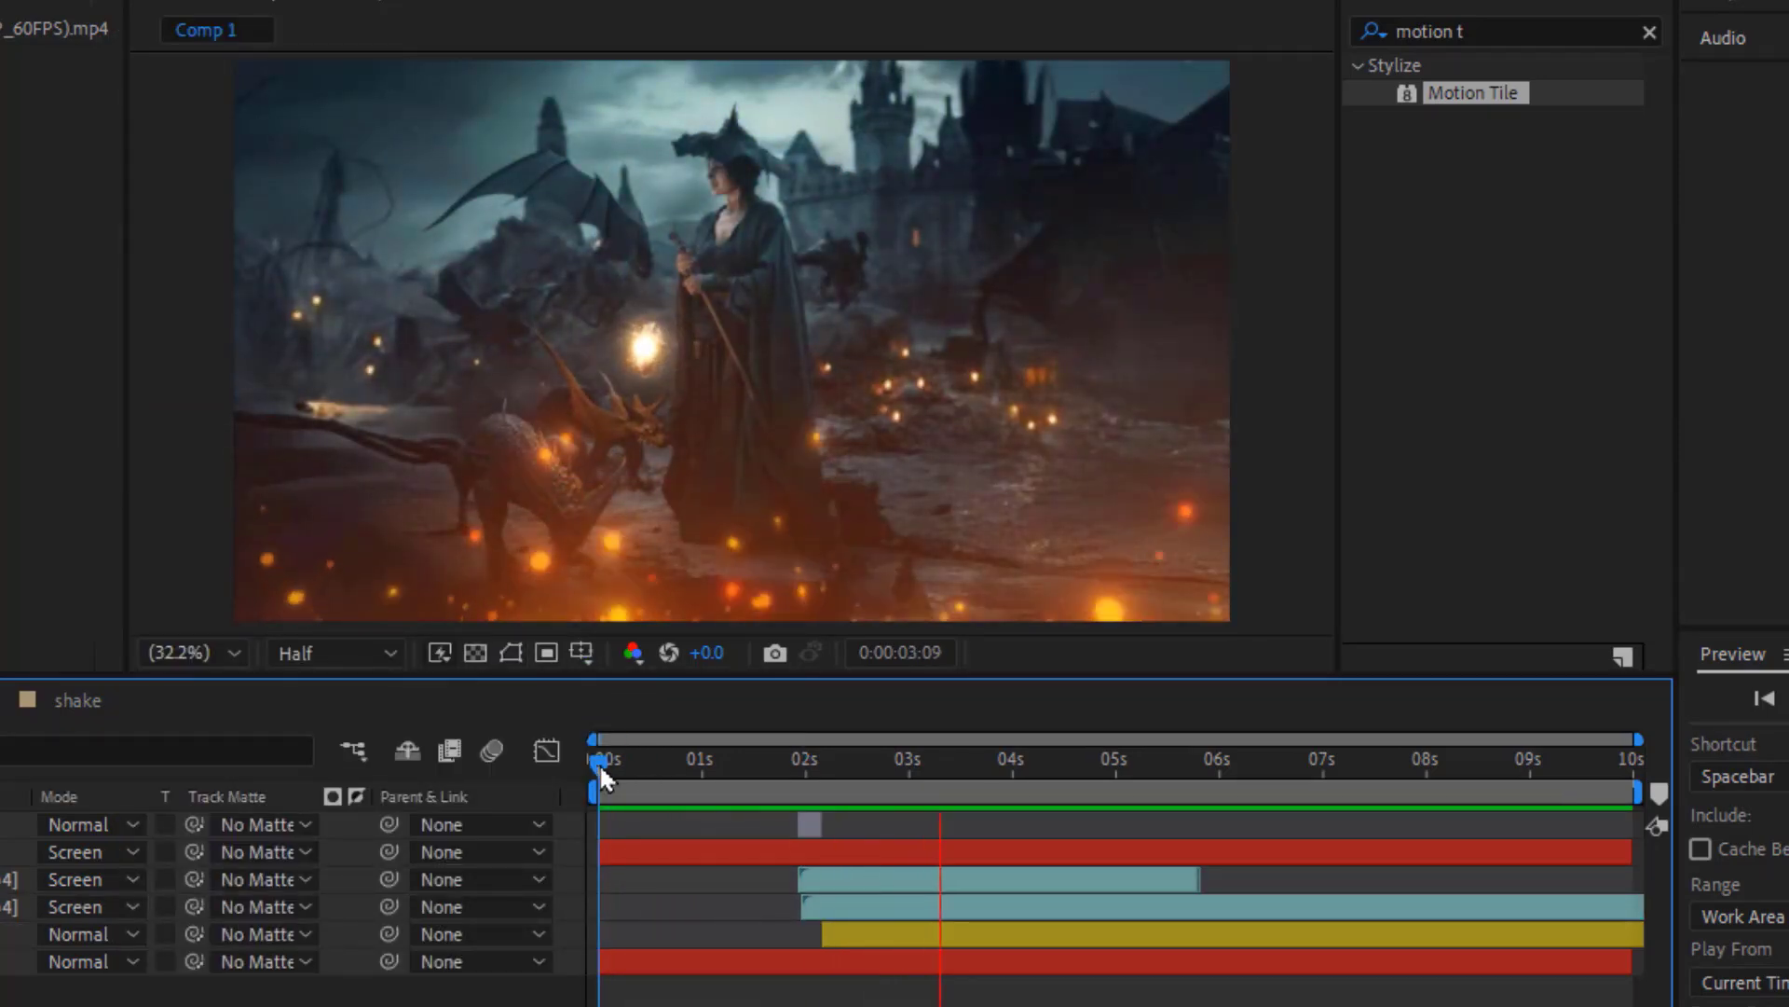
left_click_drag(599, 762, 912, 759)
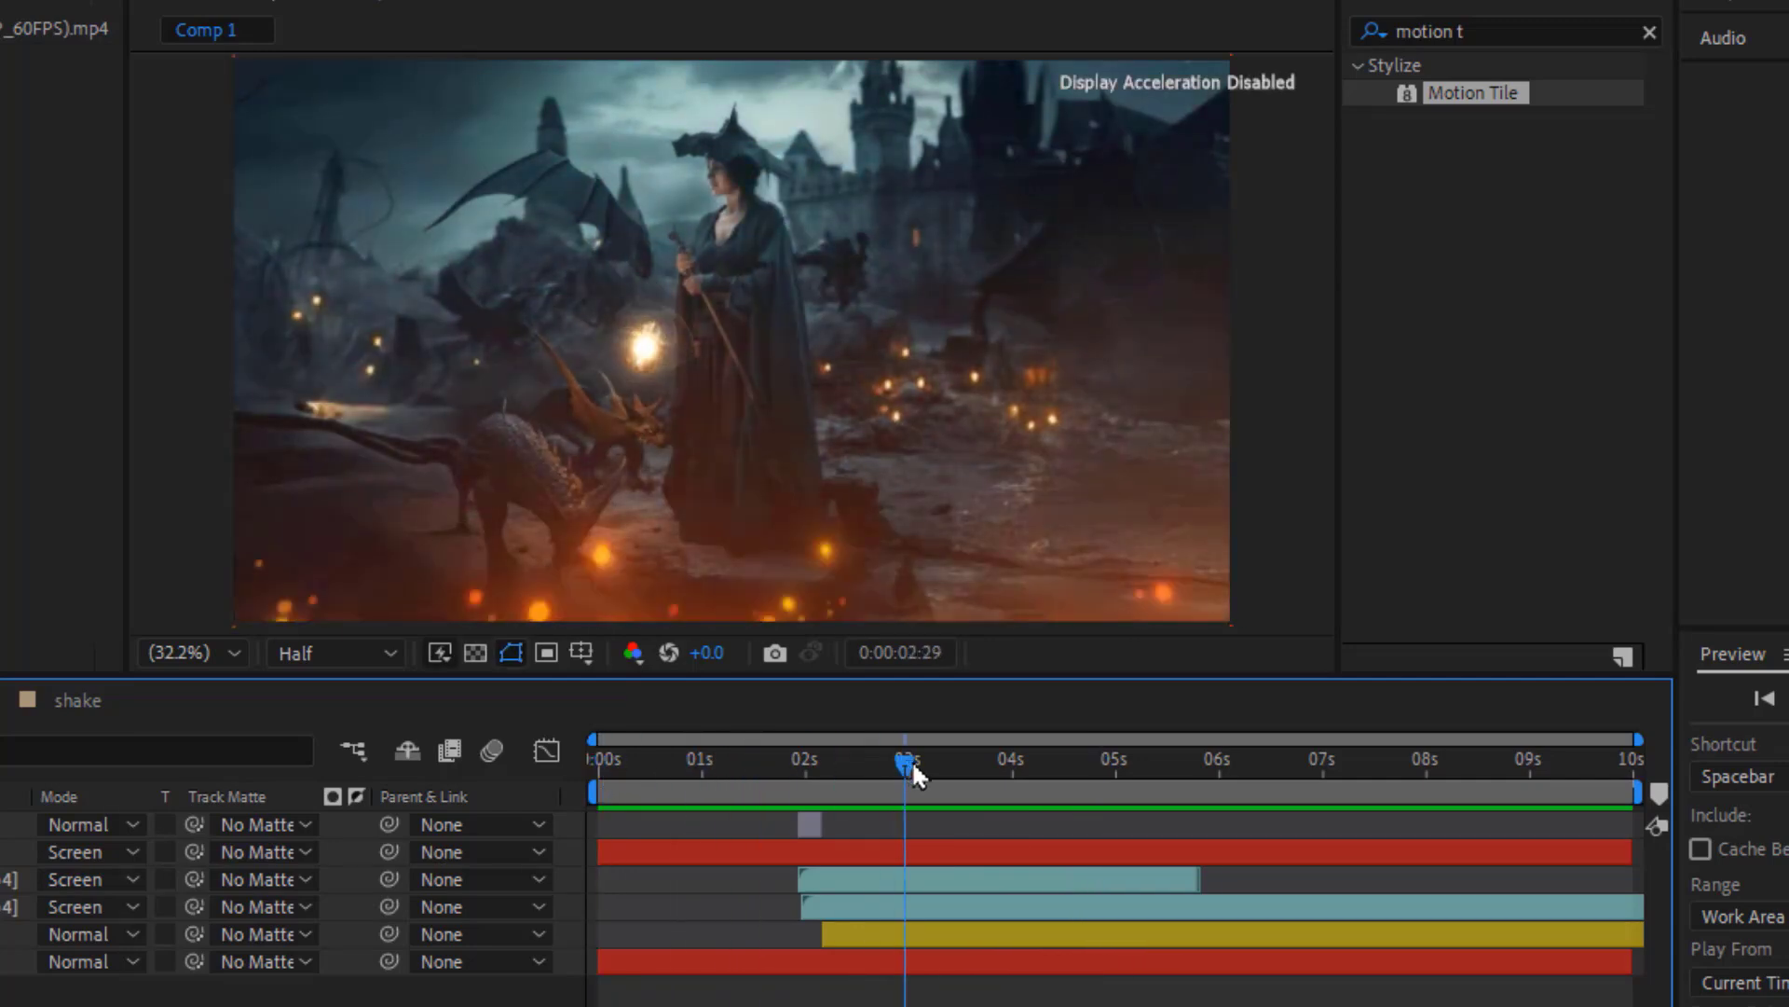
key("ctrl+d")
Place the twitch 2 copy at the playhead with Amount 1.00, nudged slightly earlier
left_click_drag(808, 825, 1046, 822)
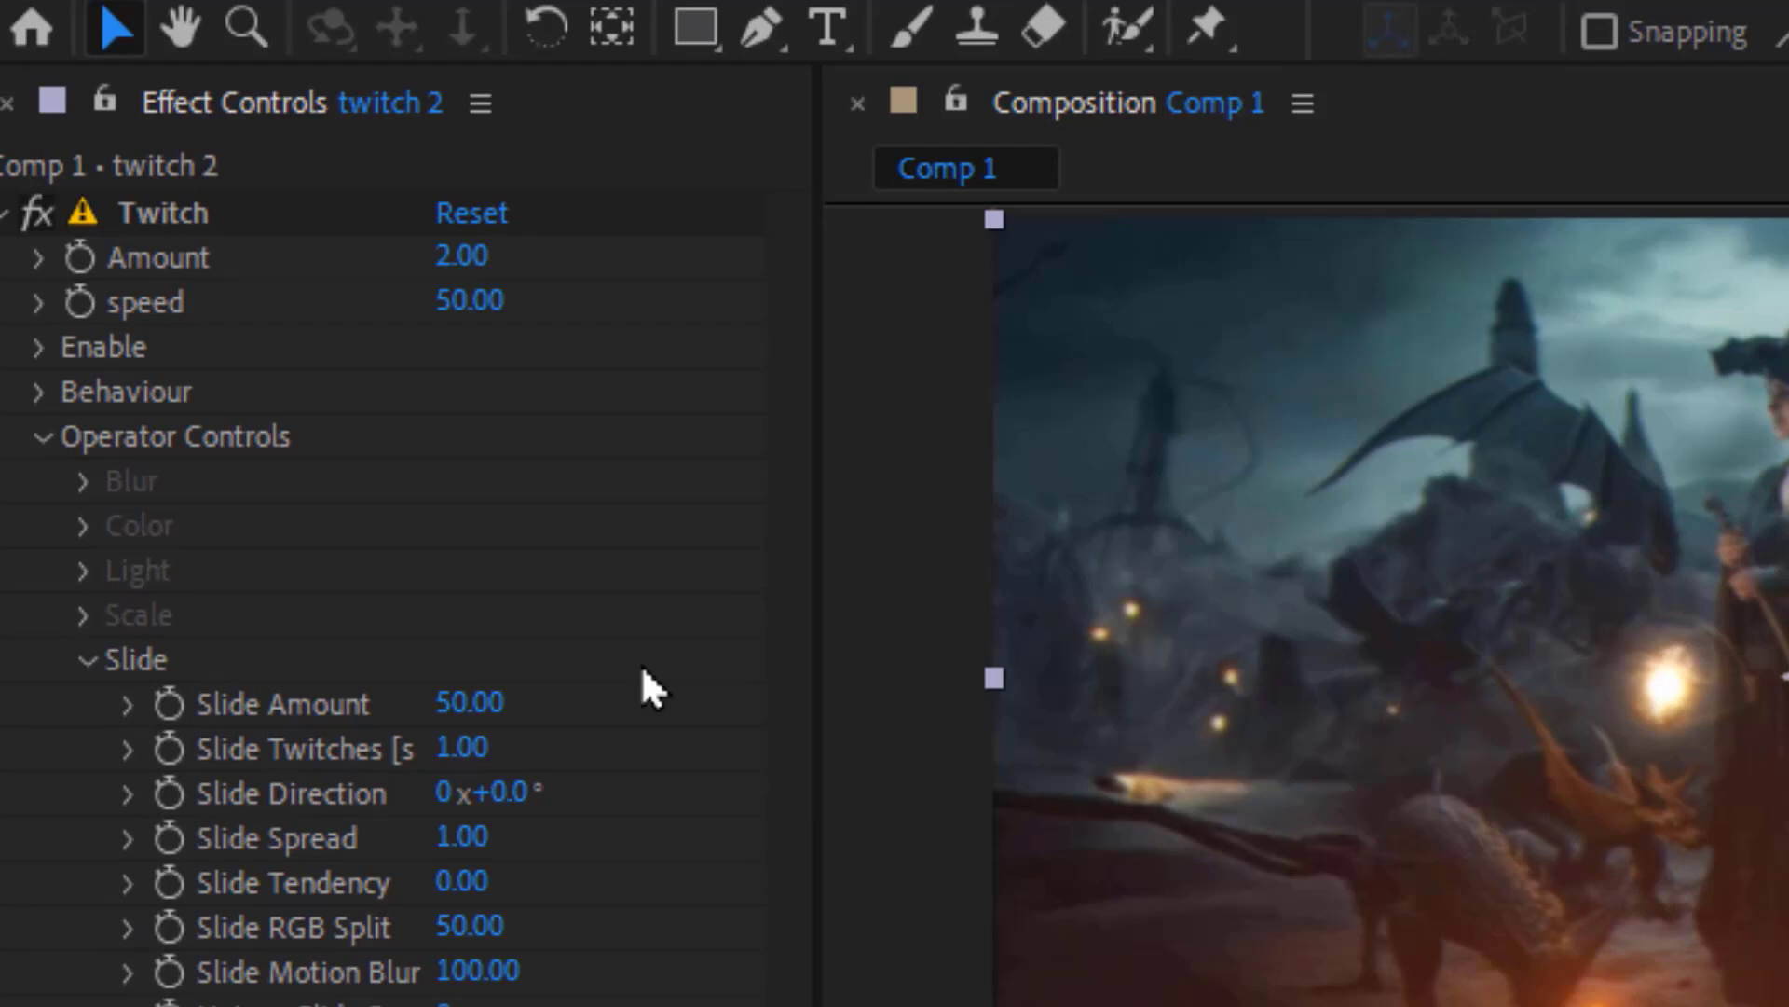
left_click(511, 271)
type("1")
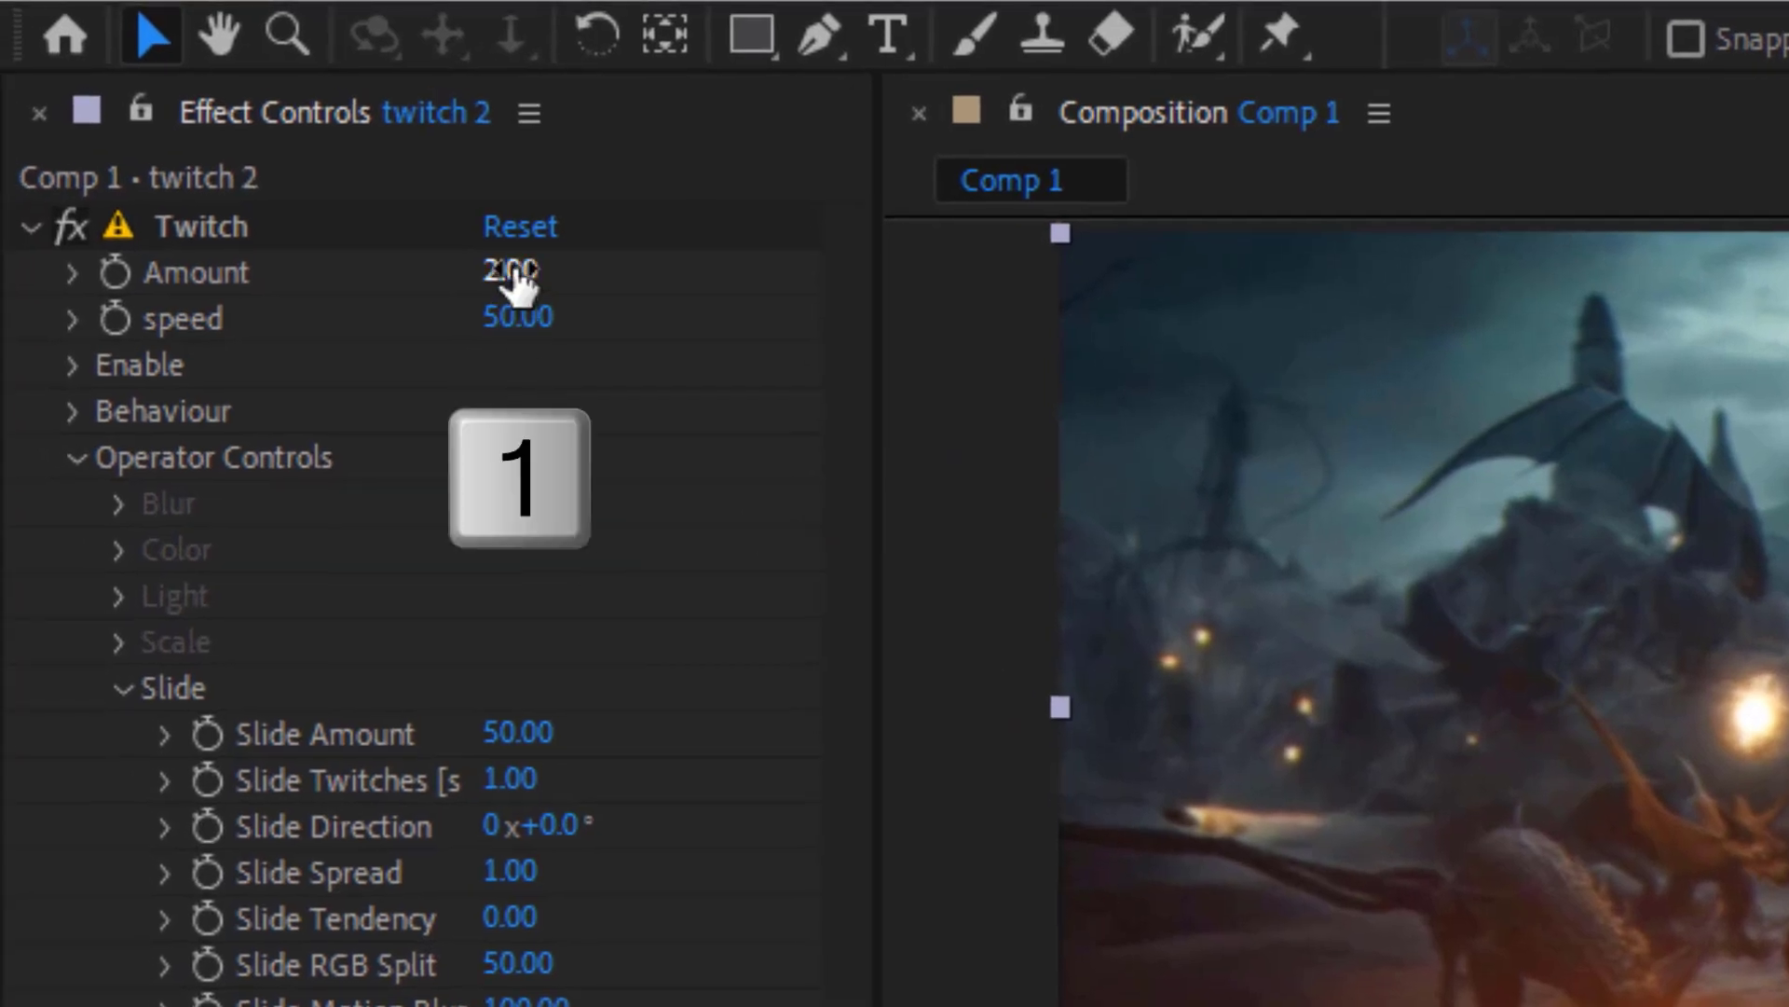
key("Return")
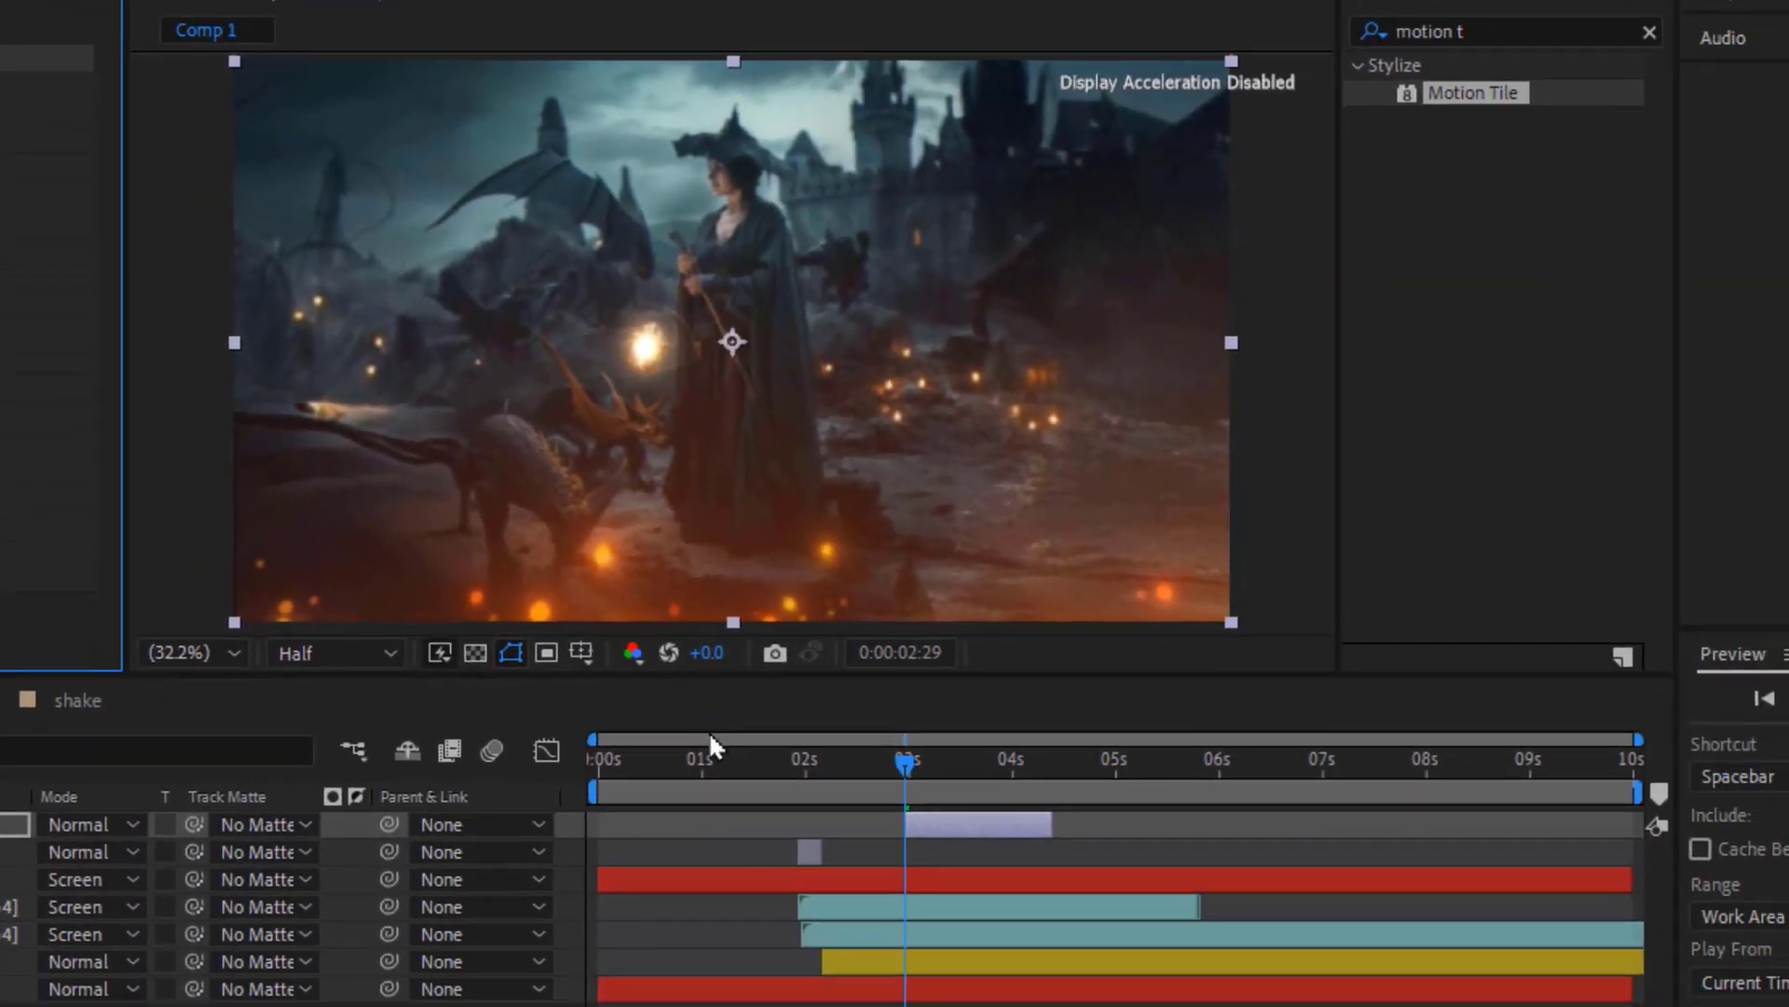
left_click_drag(629, 770, 826, 772)
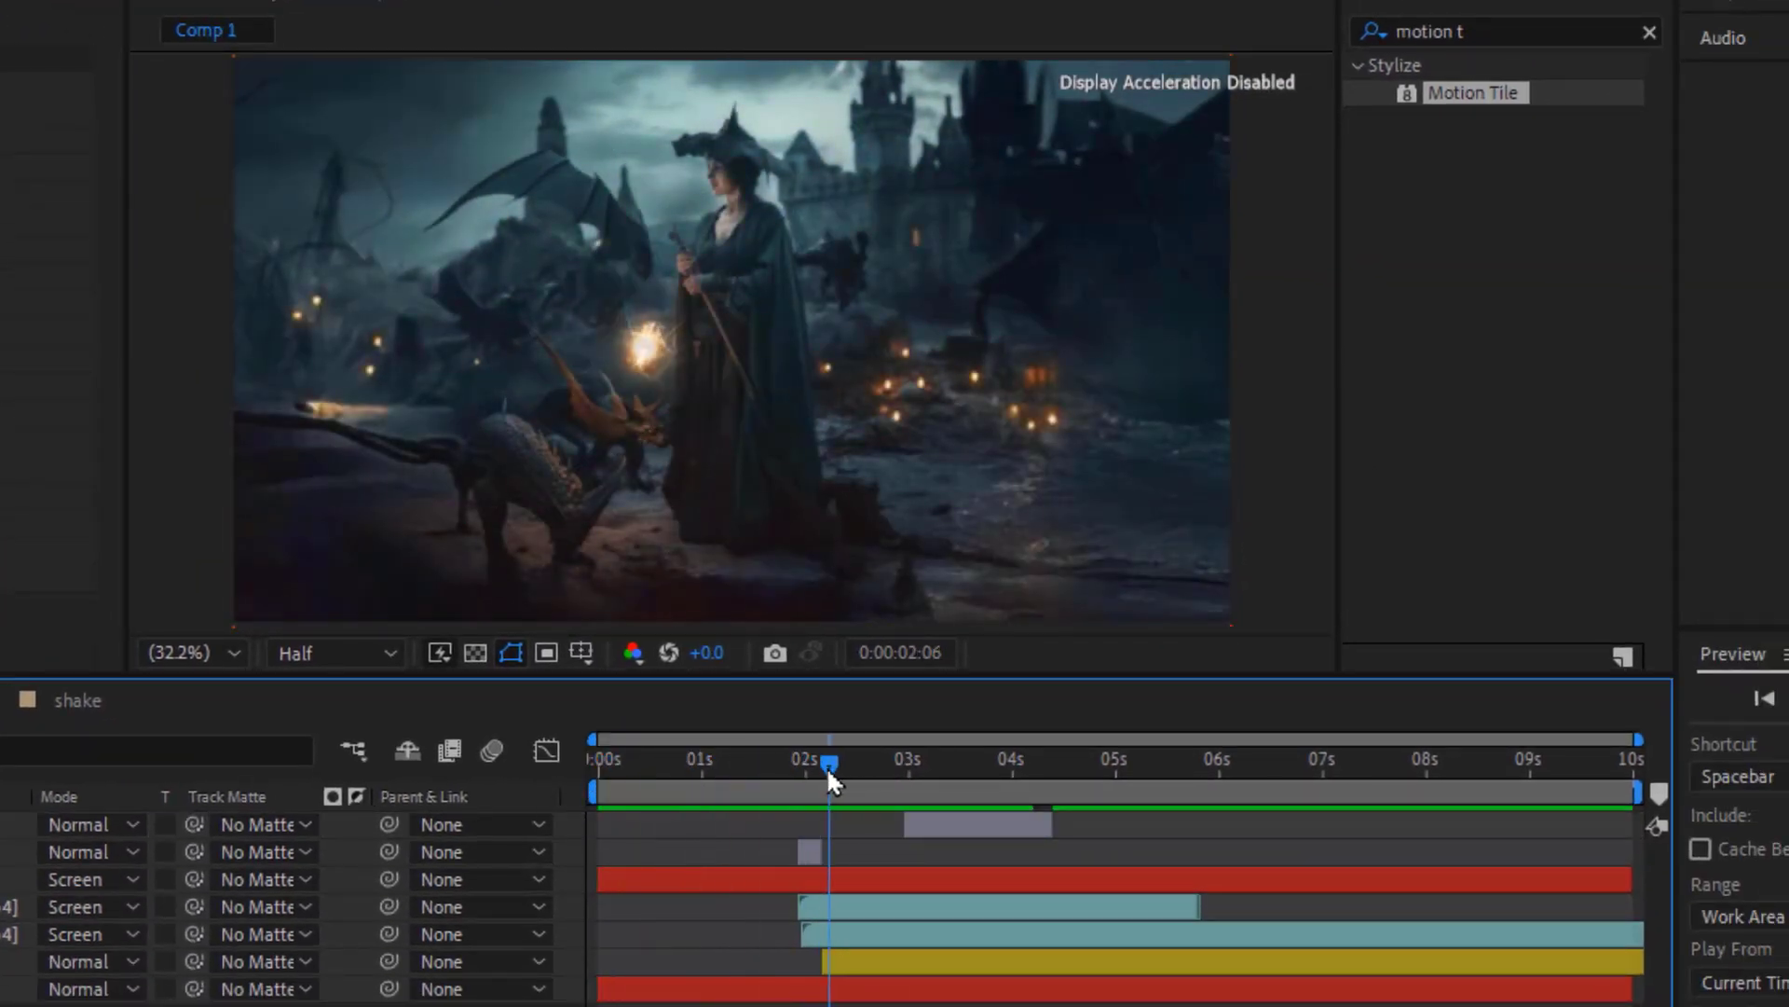
left_click_drag(883, 835, 876, 836)
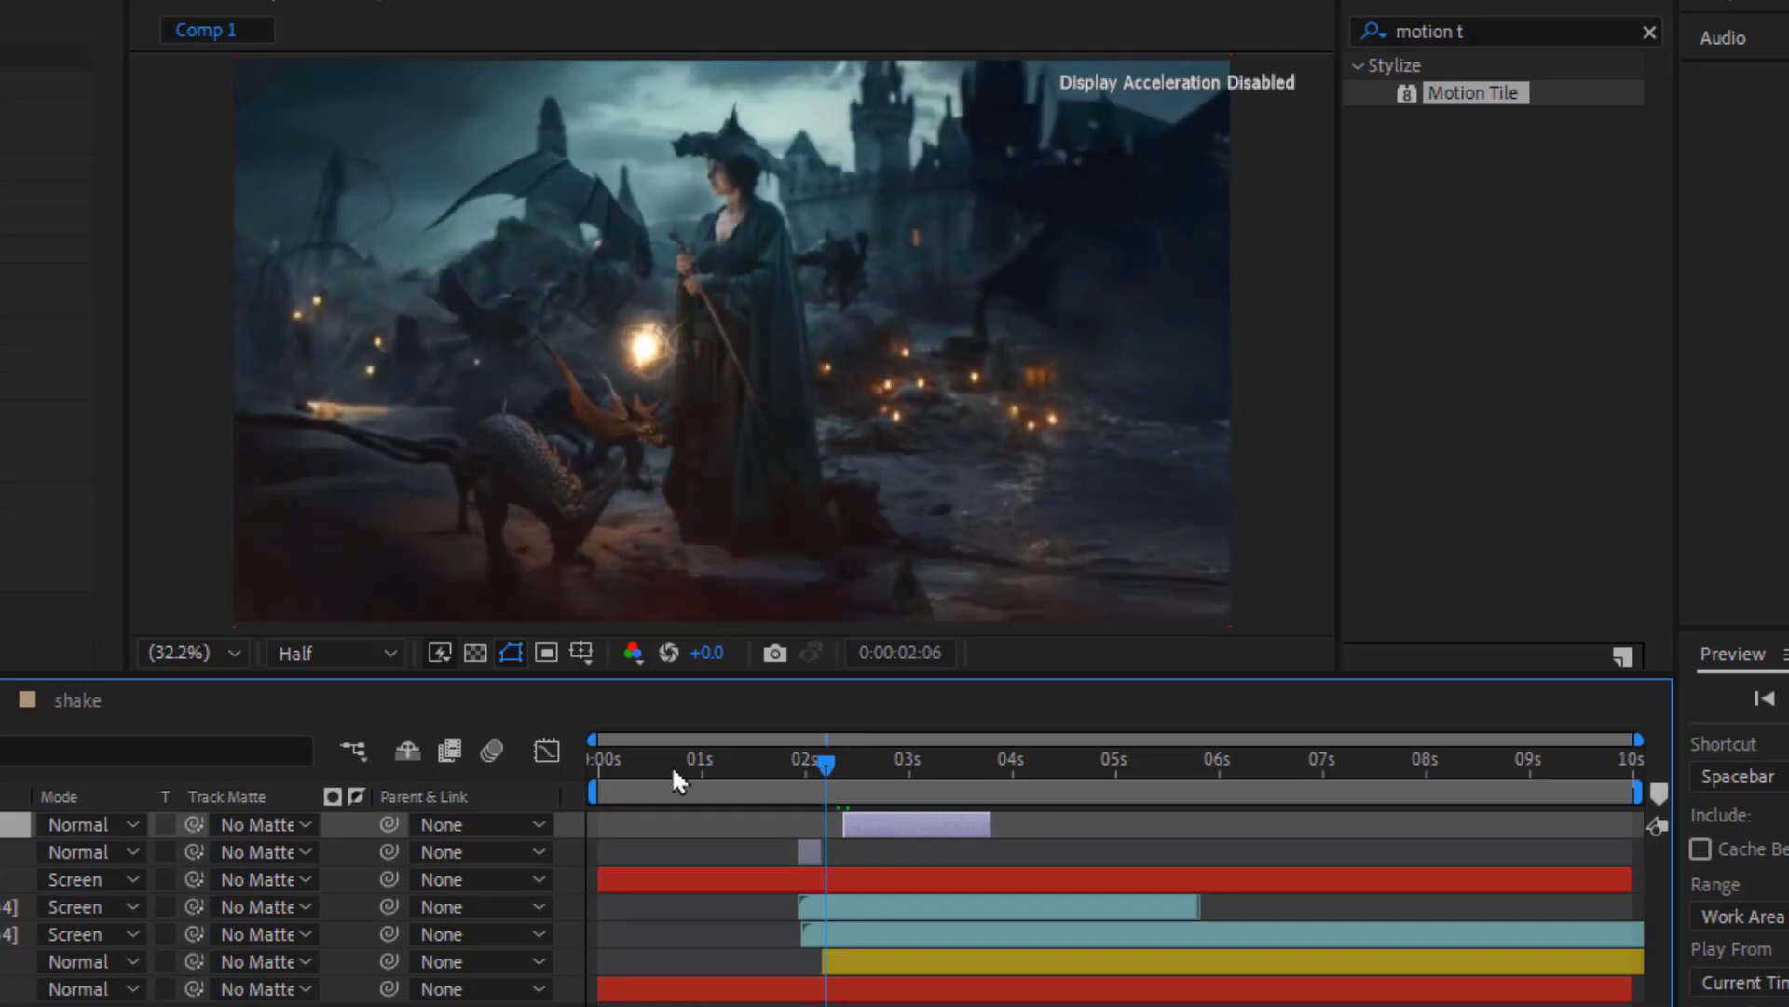
Preview both twitches from the start, then move to about 2:19
left_click(595, 758)
key("space")
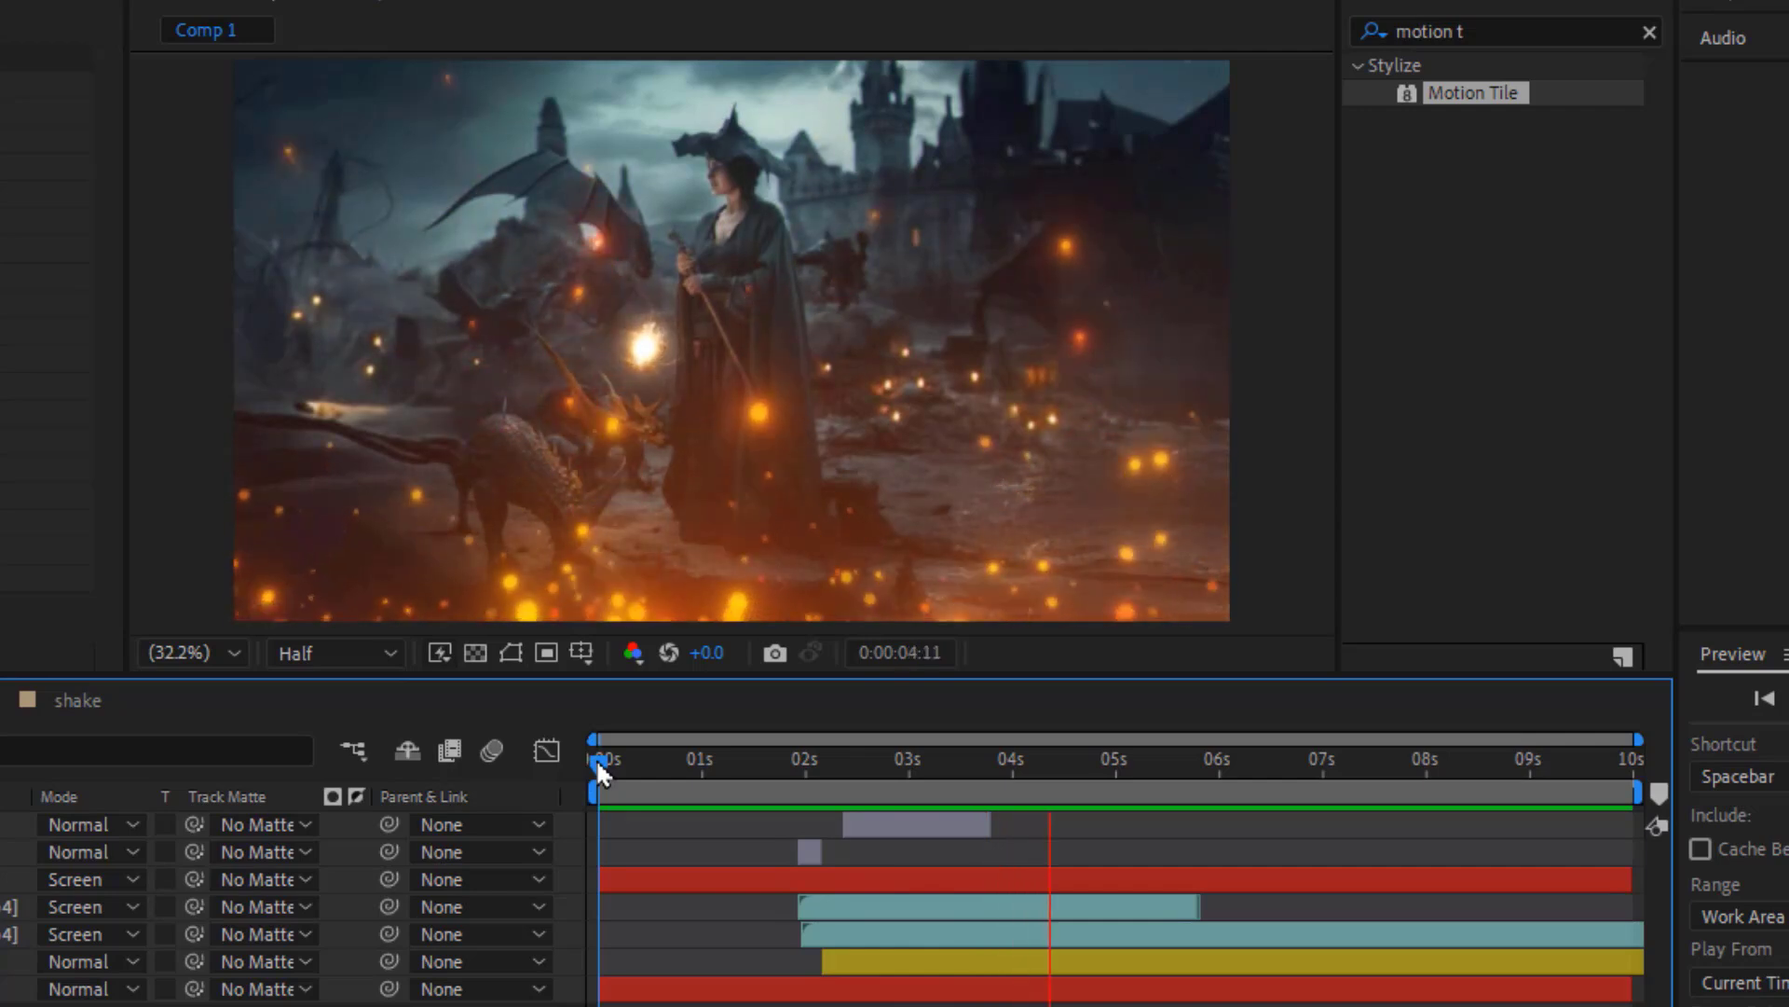
left_click(600, 757)
left_click_drag(634, 760, 868, 759)
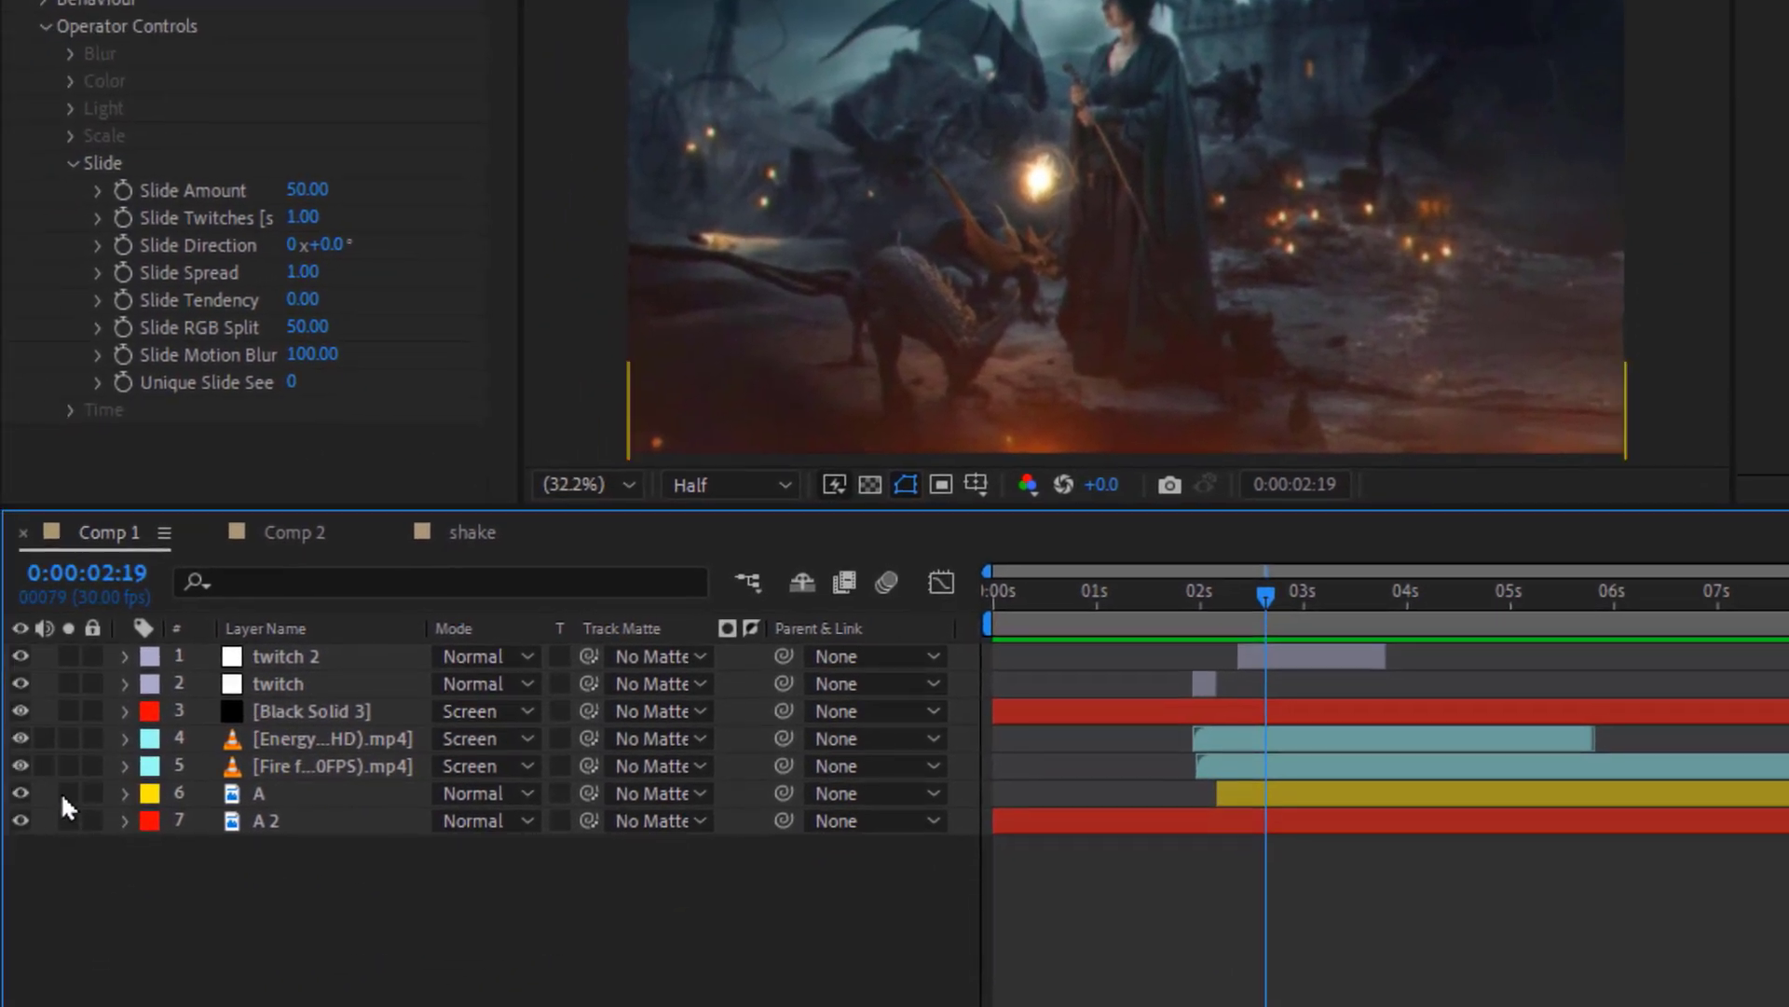
Solo the scene layers and keyframe layer A's Opacity from 0% at 2:05 to 100% at 2:25
left_click(68, 793)
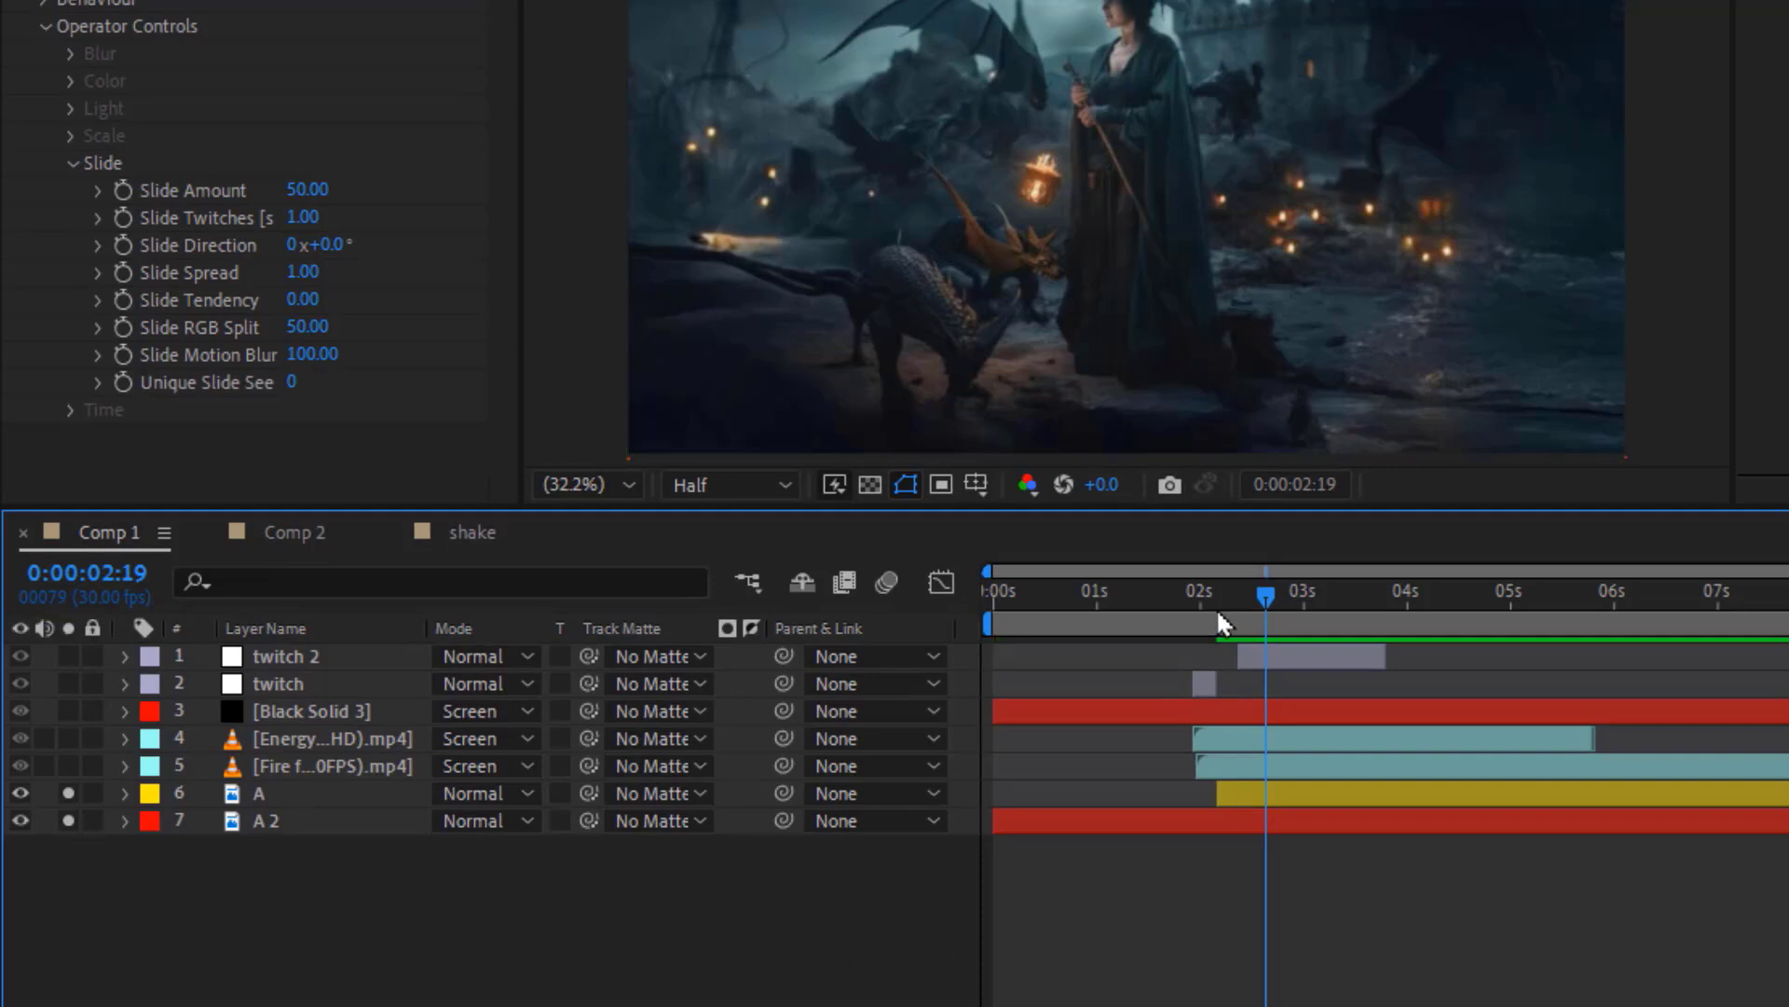
left_click(1255, 800)
key("t")
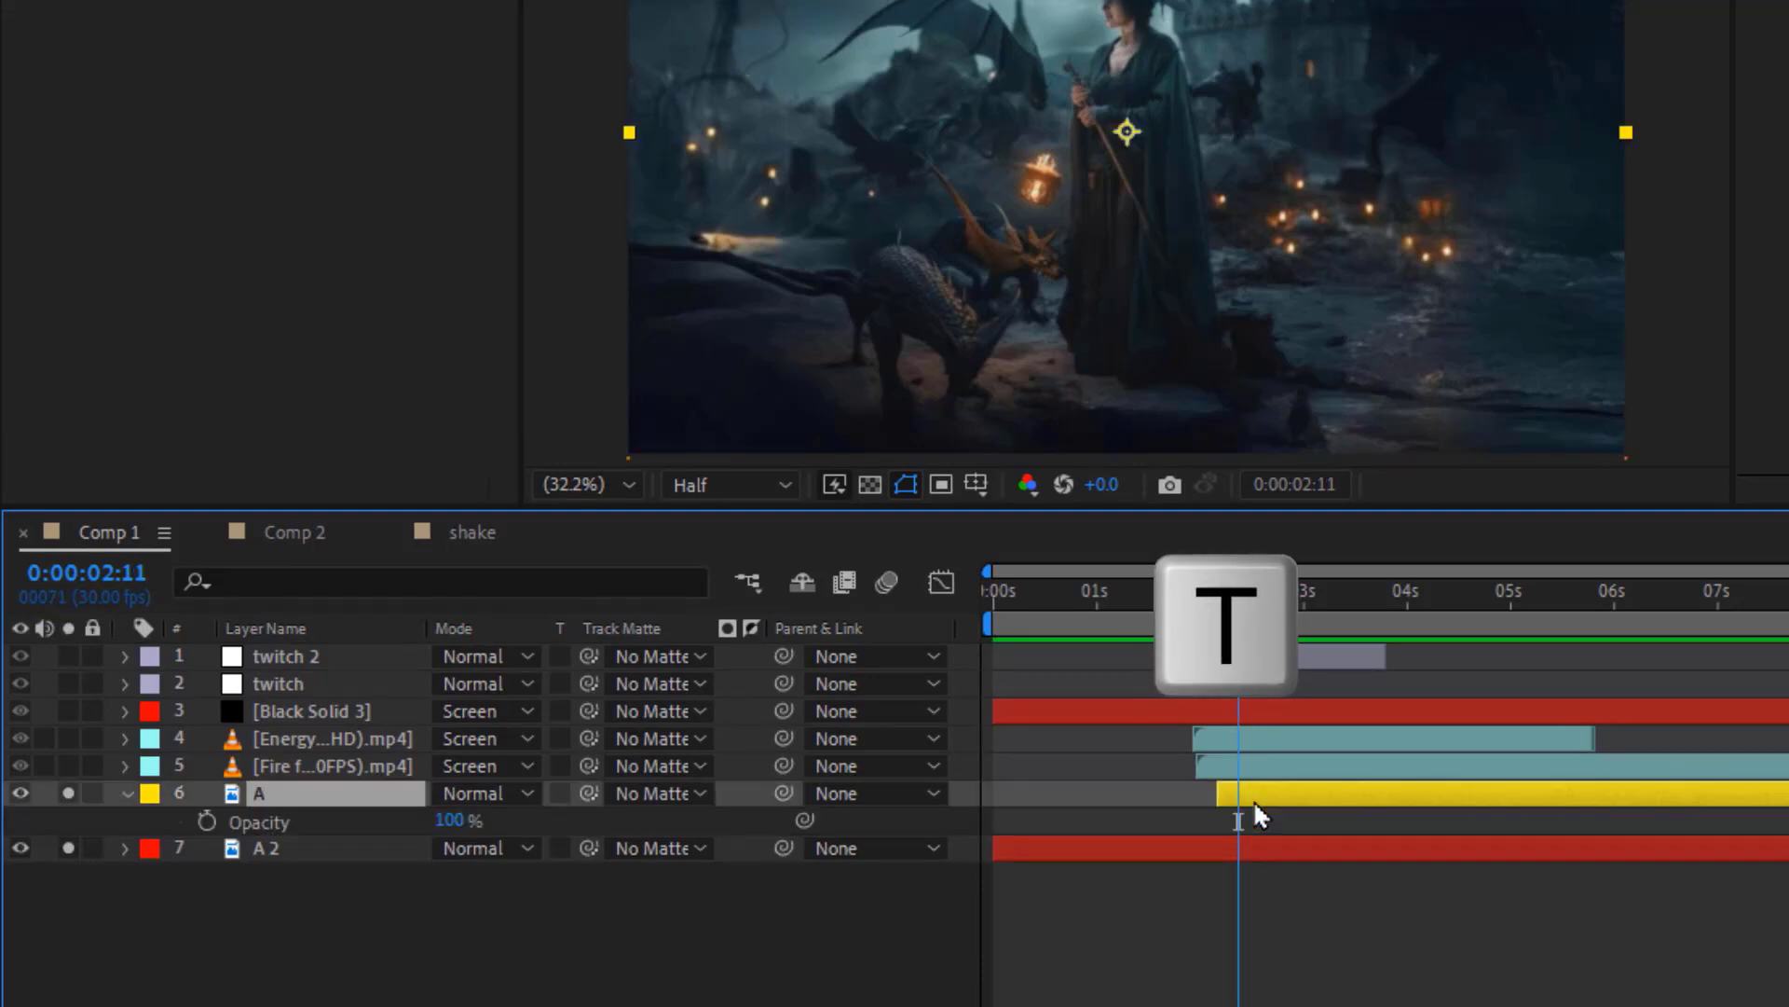
key("i")
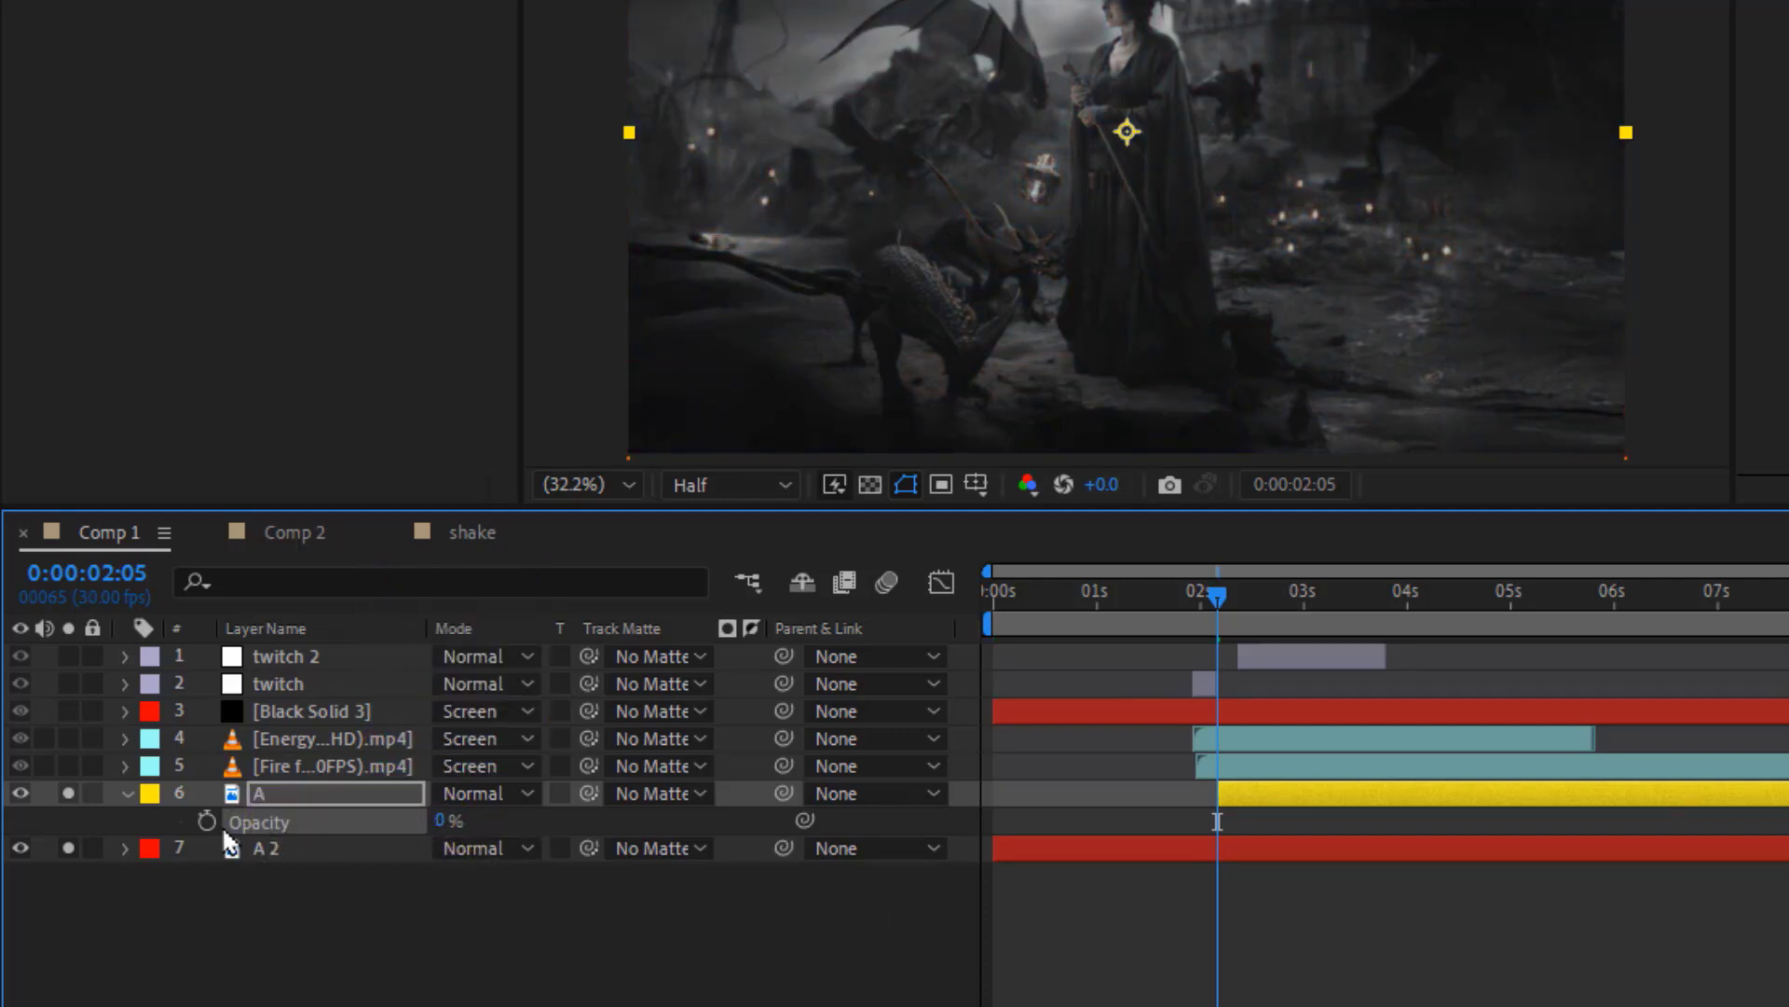
key("shift+Page_Down")
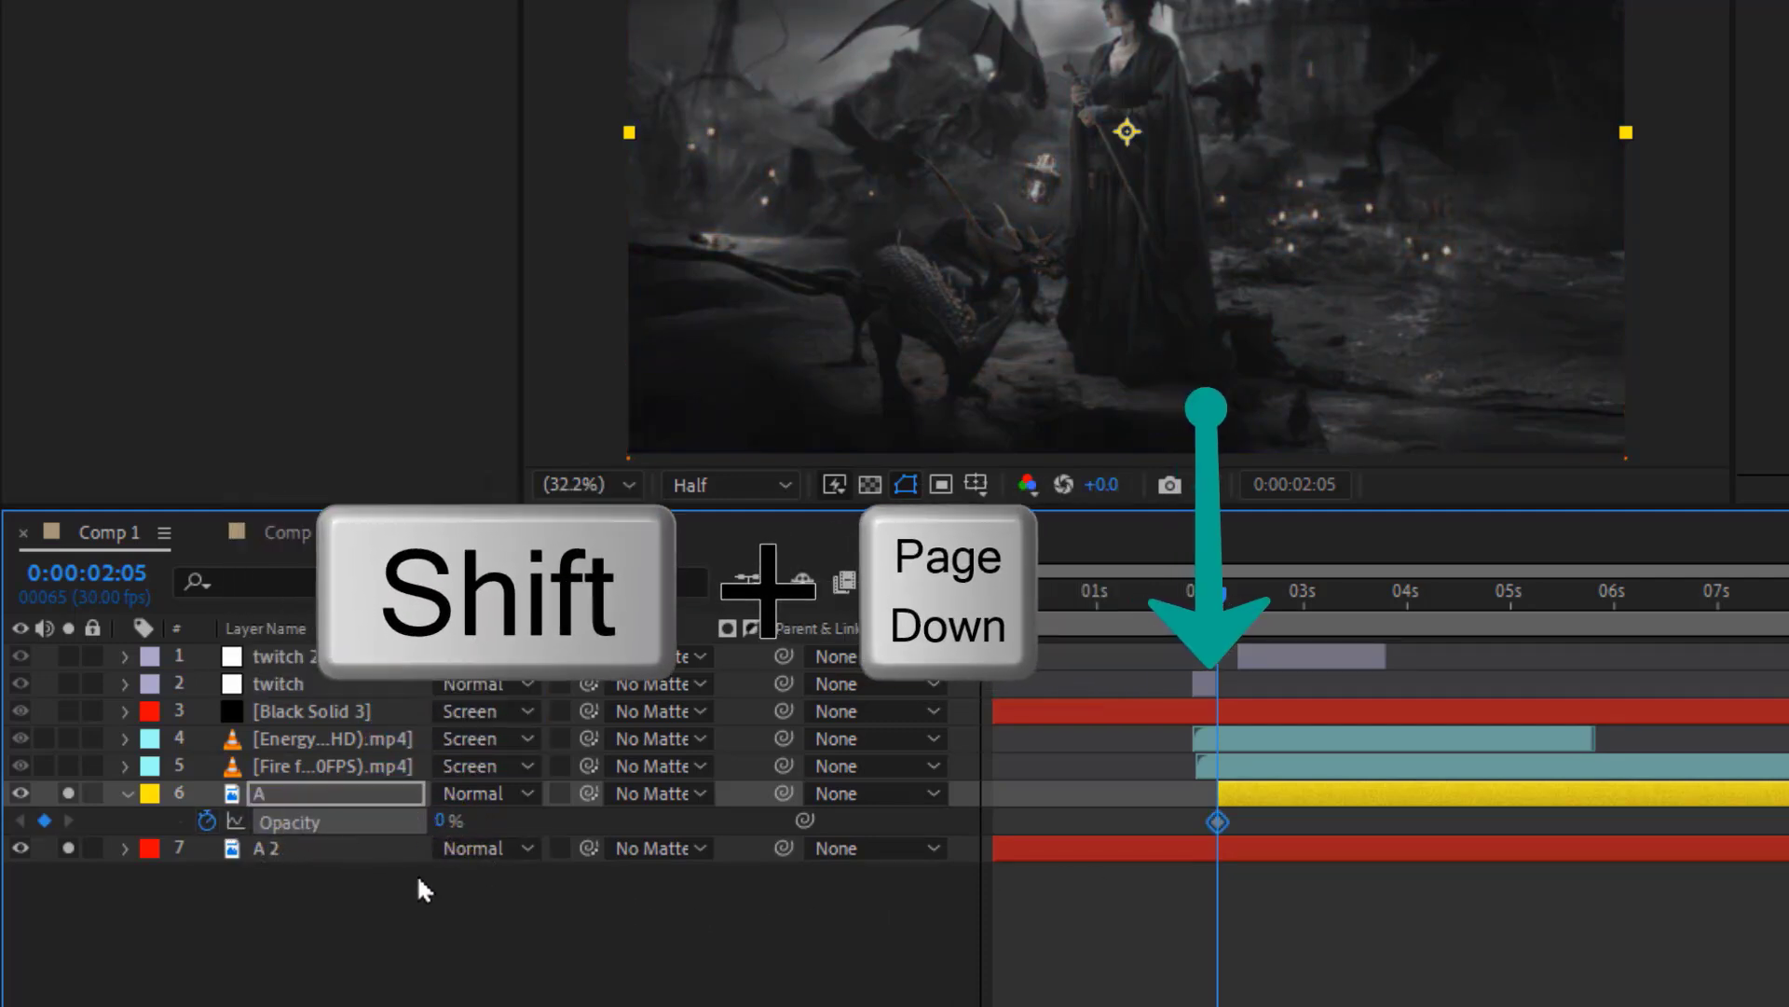
key("shift+Page_Down")
left_click(441, 820)
type("100")
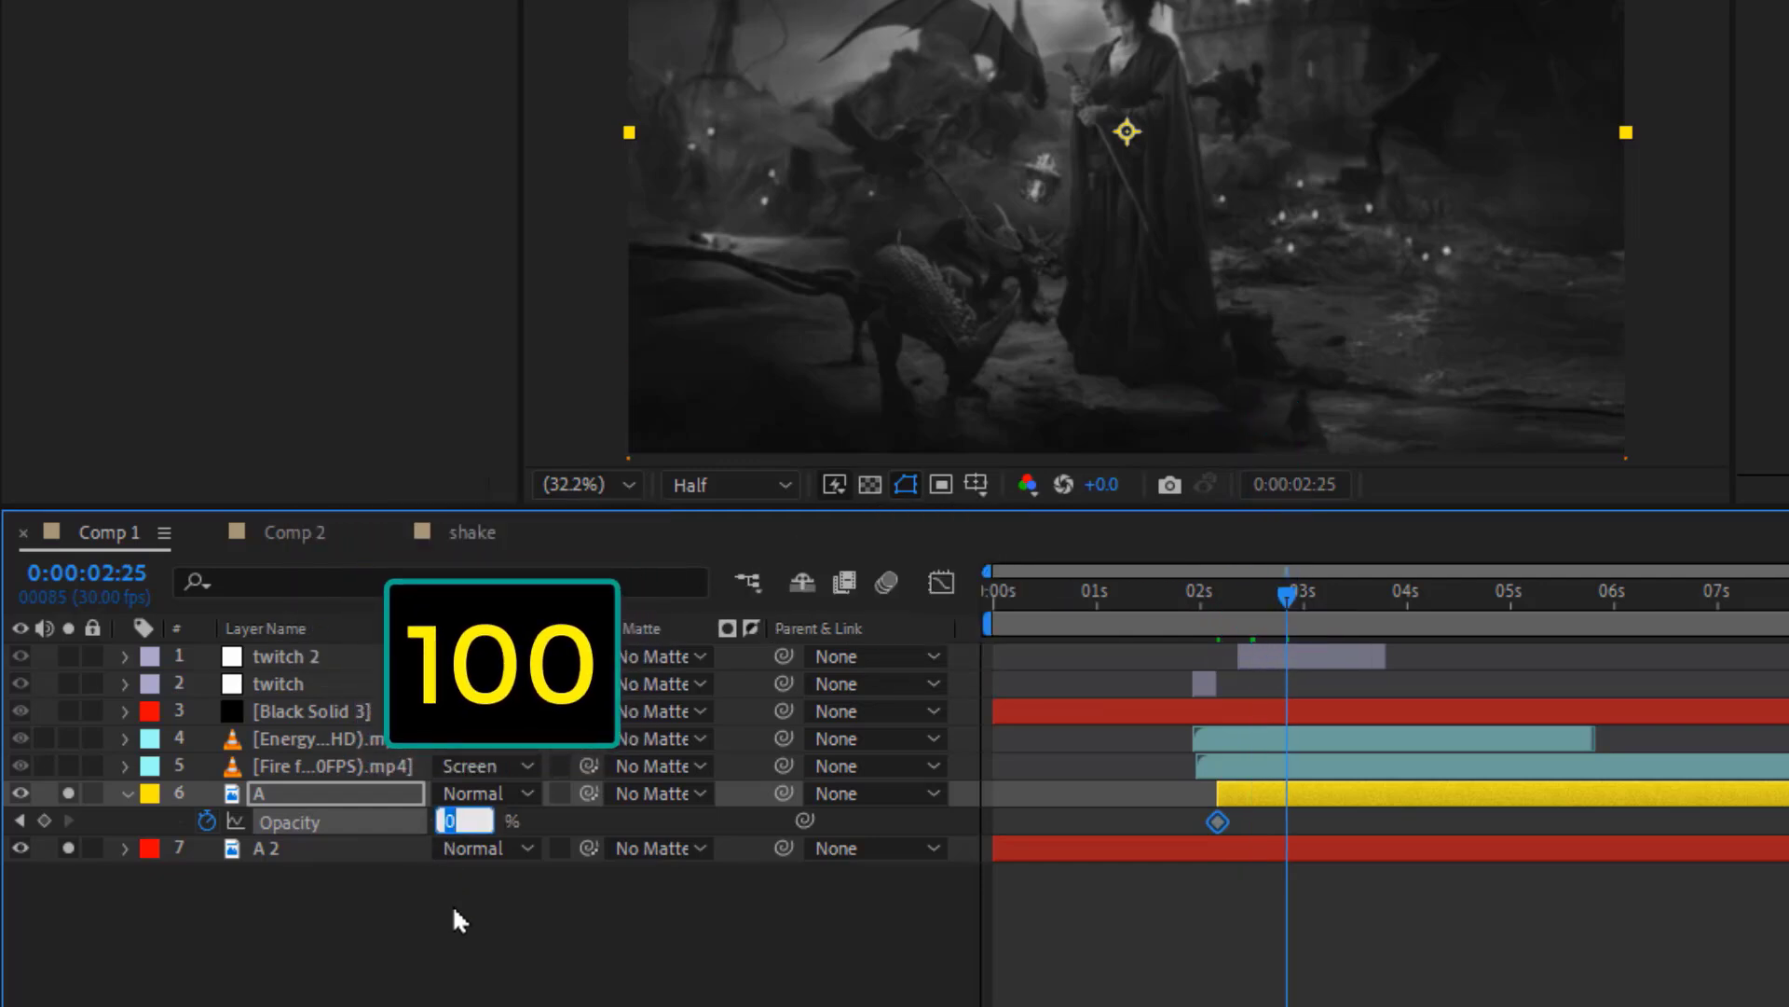
key("Return")
key("u")
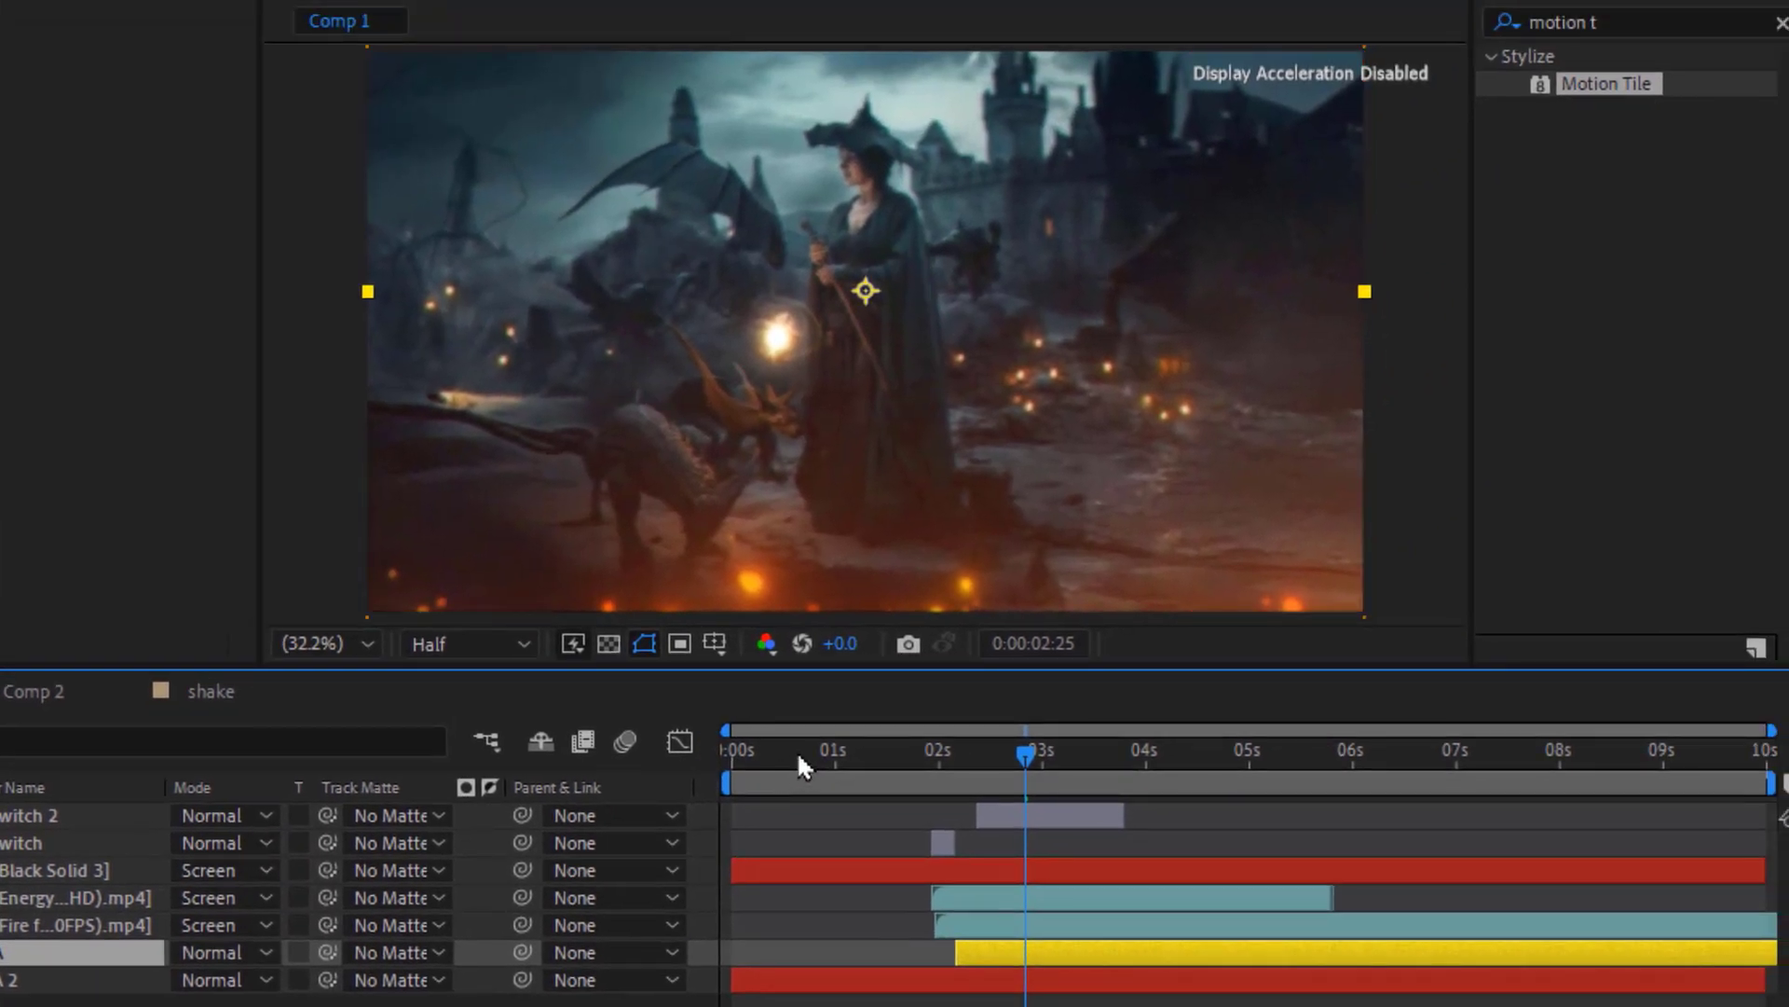
mouse_move(797, 751)
left_mouse_down()
mouse_move(1322, 752)
mouse_move(747, 747)
left_mouse_up()
Set the work-area end at about 6 seconds with N and play the finished scene
key("n")
key("space")
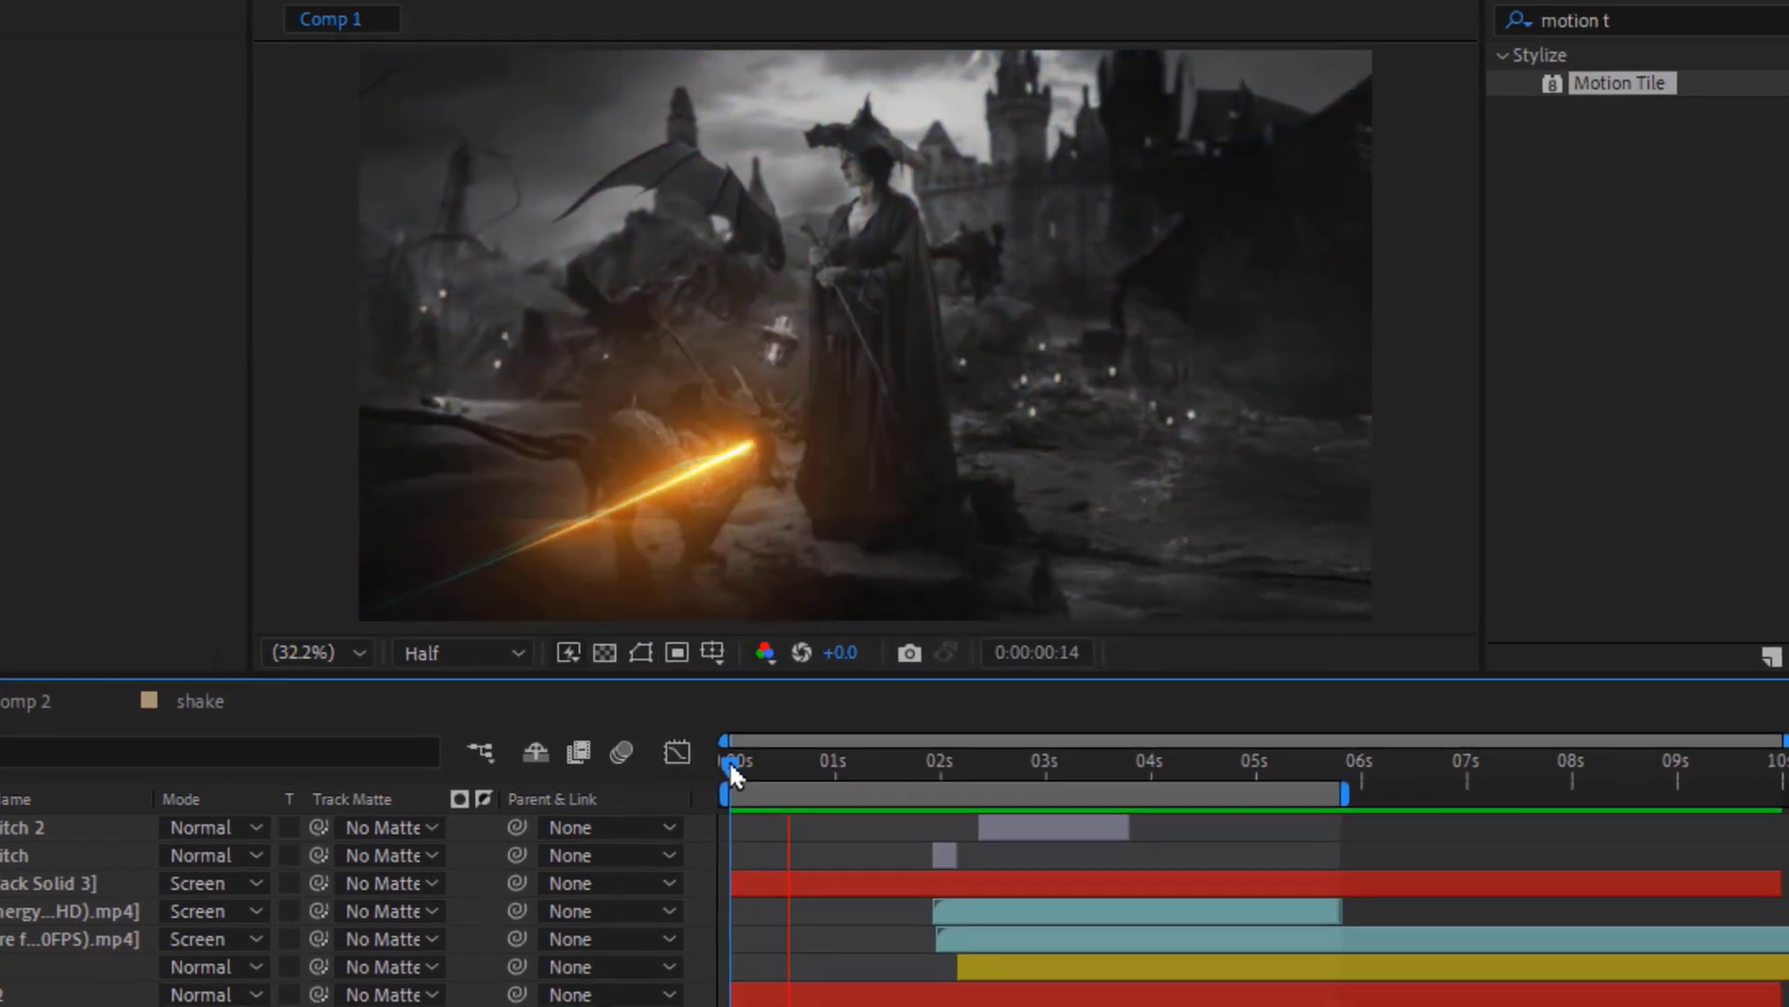